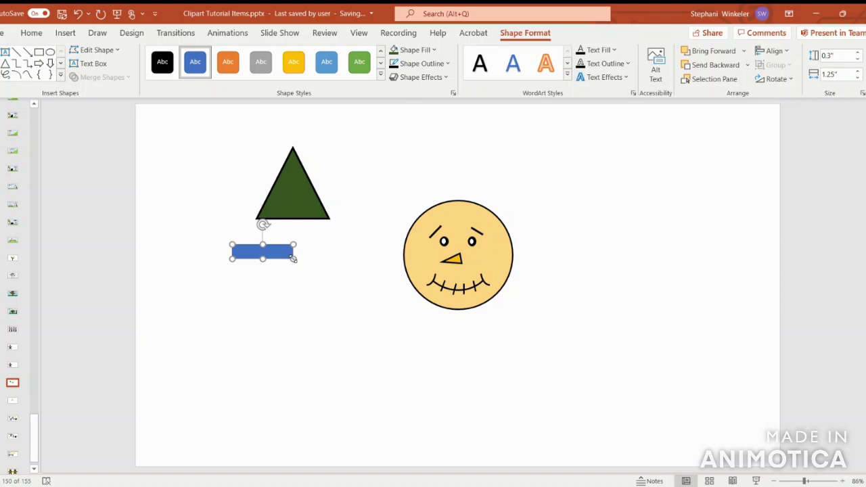
# Set the blue rectangle's height to 0.28" and its width to 1.58"
pyautogui.click(849, 54)
pyautogui.write('.28')
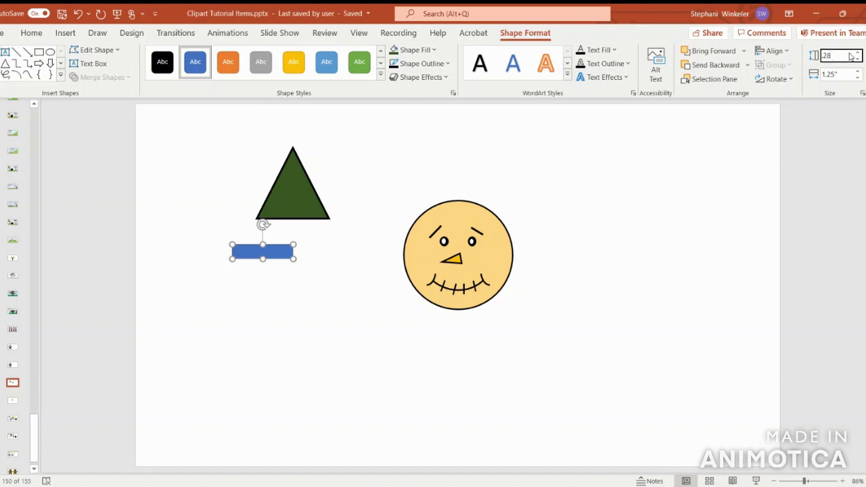
pyautogui.click(849, 74)
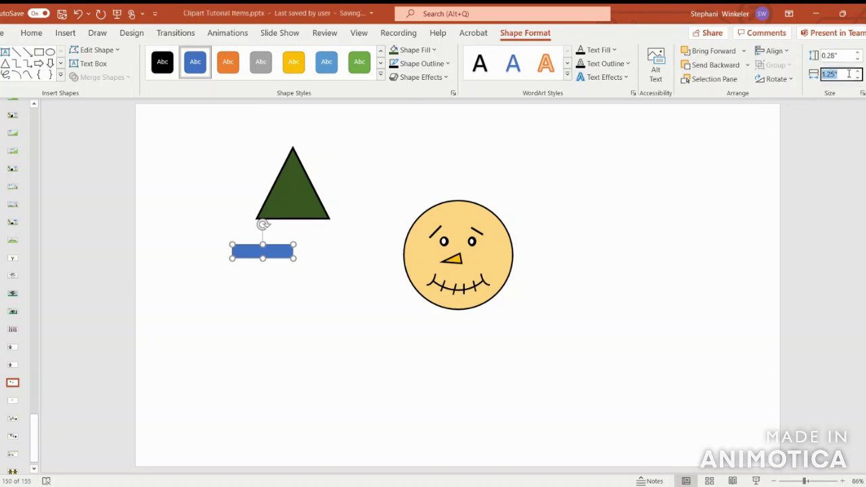
pyautogui.write('1.58')
pyautogui.press('Return')
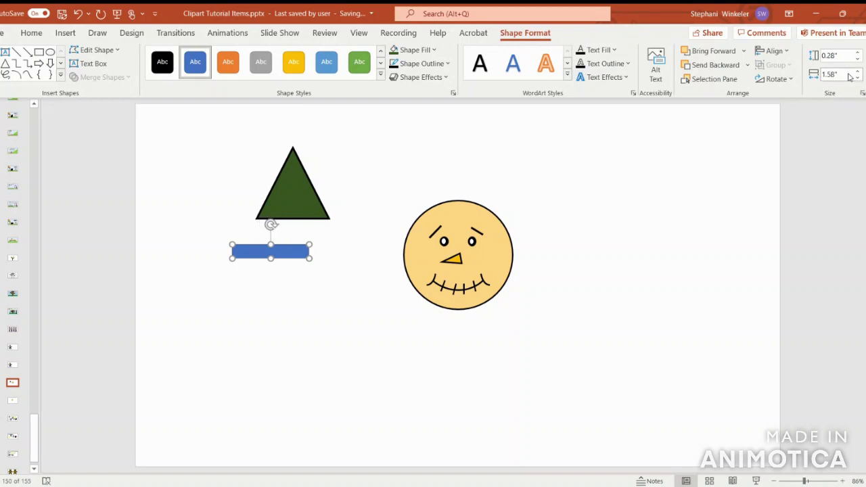
# Change the blue rectangle's fill to white
pyautogui.click(415, 49)
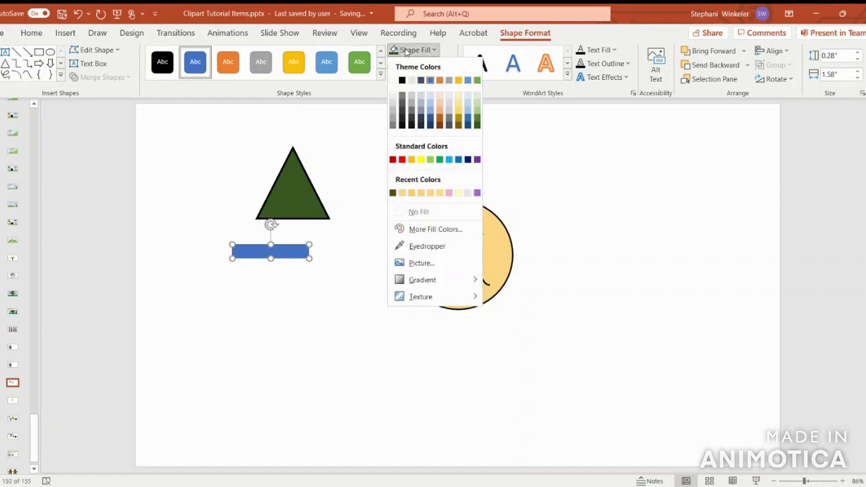
pyautogui.click(411, 80)
pyautogui.click(383, 154)
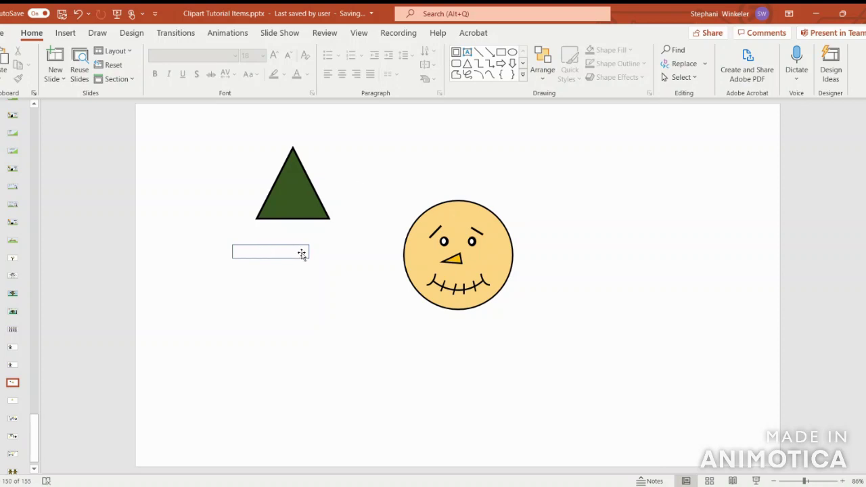
# Copy the green triangle's formatting onto the rectangle with Format Painter and place the rectangle centered against the triangle's base
pyautogui.click(294, 196)
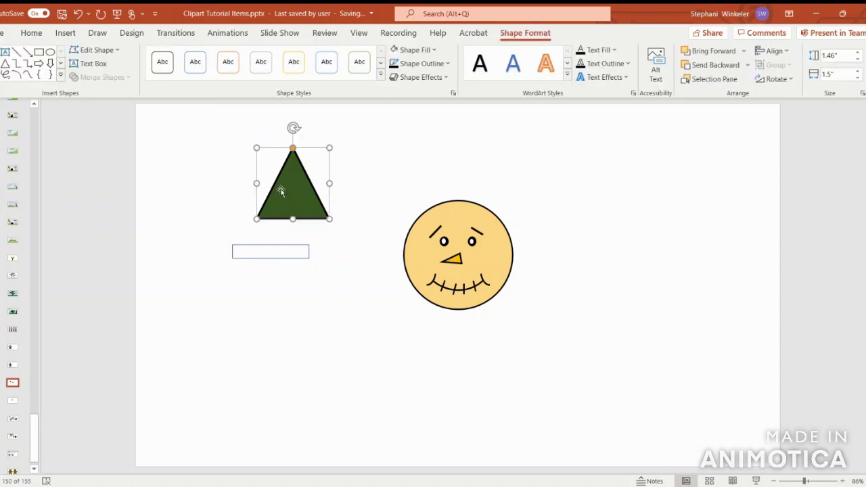
pyautogui.click(28, 35)
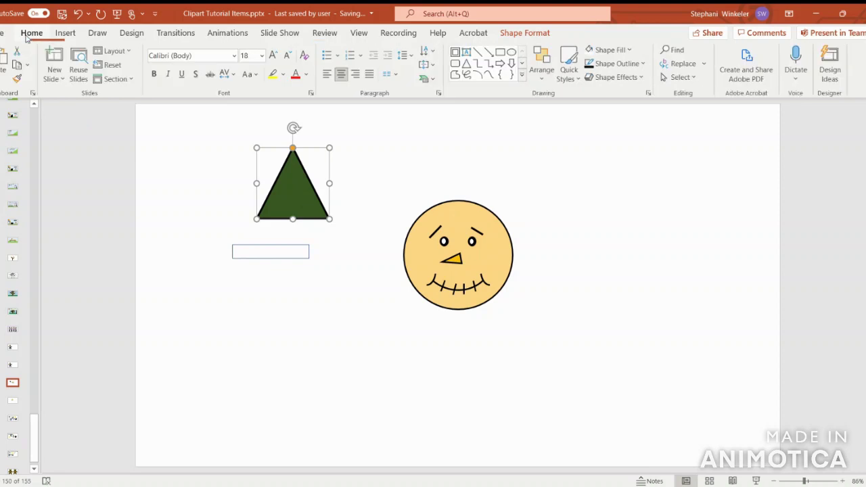
pyautogui.click(18, 80)
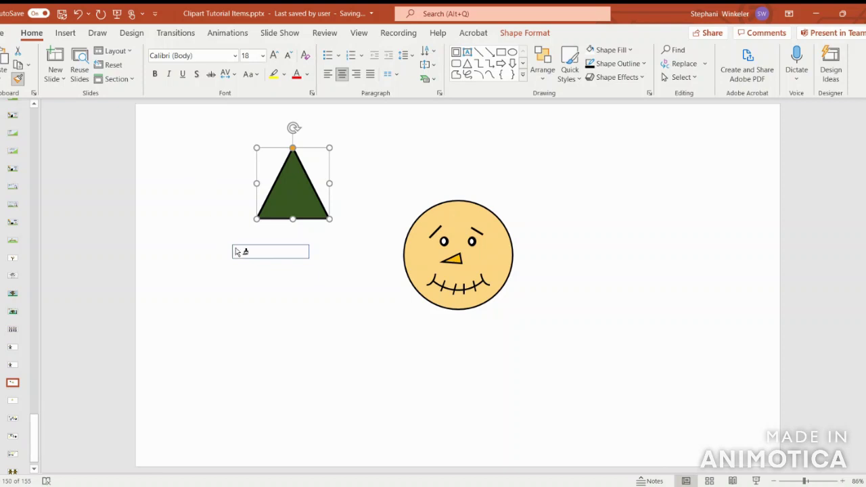
pyautogui.click(294, 256)
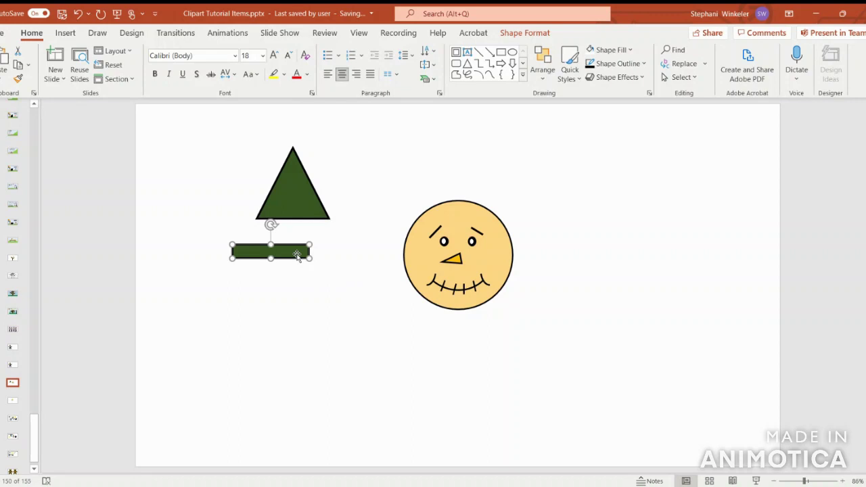
pyautogui.moveTo(296, 254); pyautogui.dragTo(318, 228)
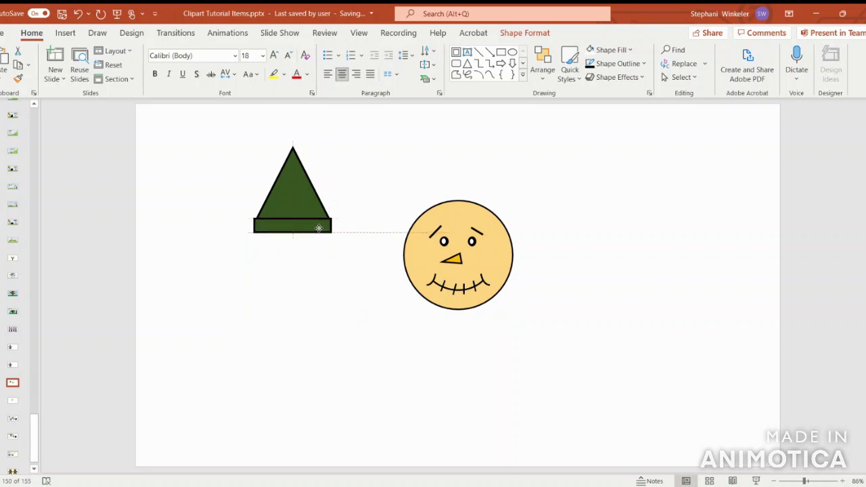
pyautogui.moveTo(318, 228); pyautogui.dragTo(319, 229)
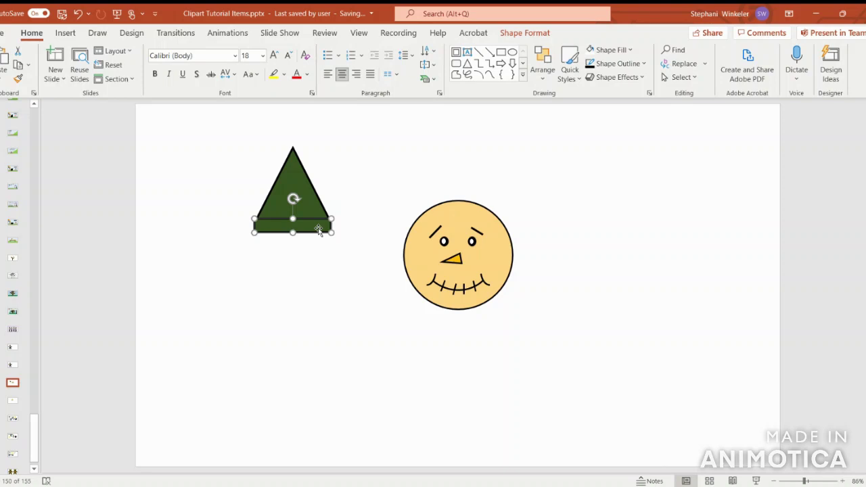
# Center the triangle and the brim rectangle horizontally on the slide with Align Center
pyautogui.click(318, 203)
pyautogui.click(545, 36)
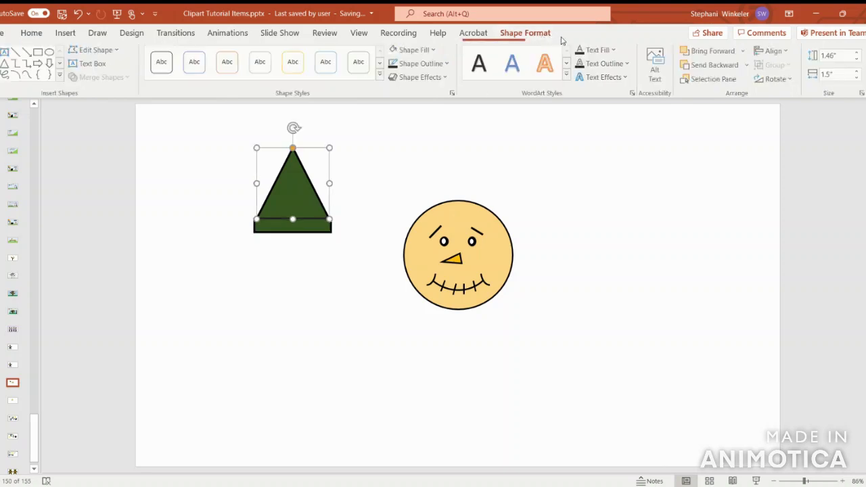
pyautogui.click(777, 51)
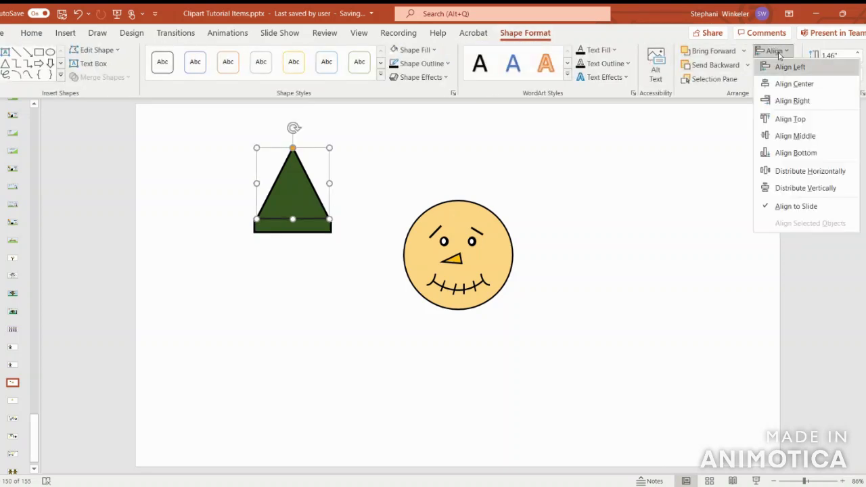
pyautogui.click(786, 84)
pyautogui.click(303, 228)
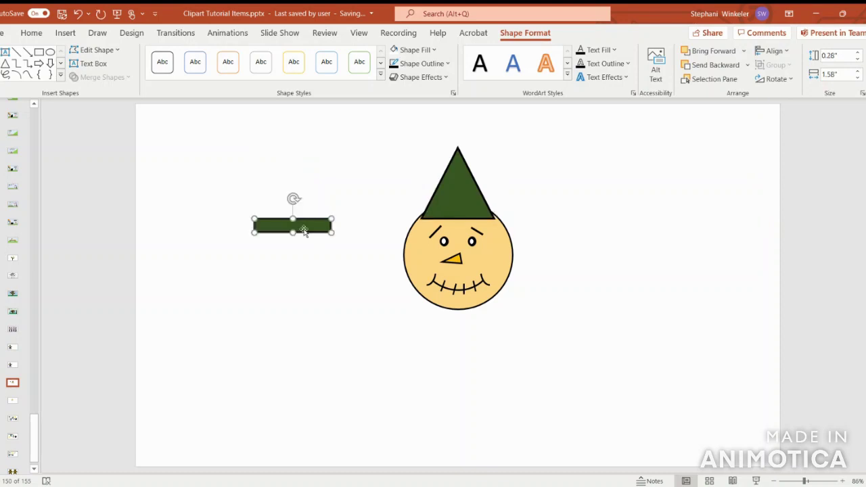
pyautogui.click(768, 53)
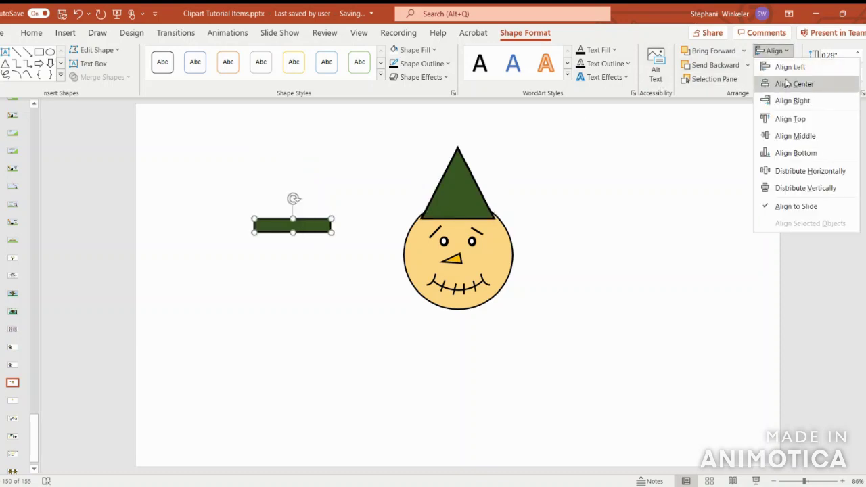
pyautogui.click(786, 84)
# Group the triangle and brim rectangle into one hat and move it to the empty area left of the face
pyautogui.keyDown('shift'); pyautogui.click(461, 179); pyautogui.keyUp('shift')
pyautogui.rightClick(460, 179)
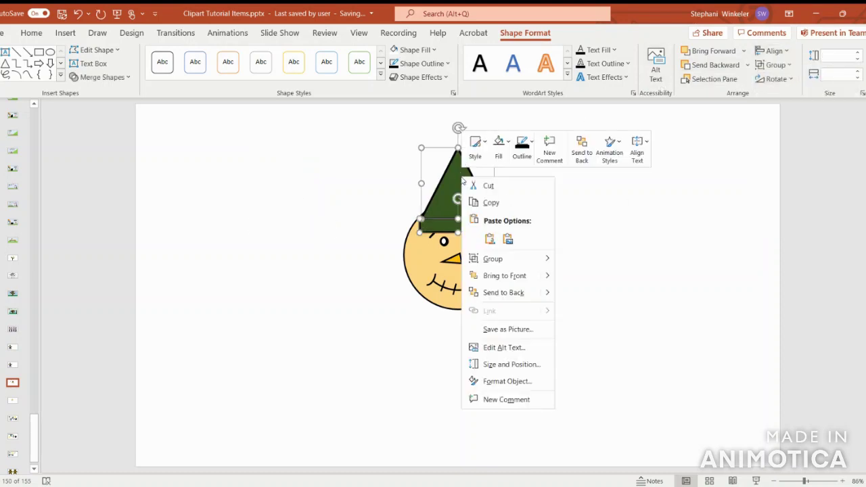
pyautogui.moveTo(518, 259)
pyautogui.click(568, 260)
pyautogui.moveTo(466, 201); pyautogui.dragTo(286, 204)
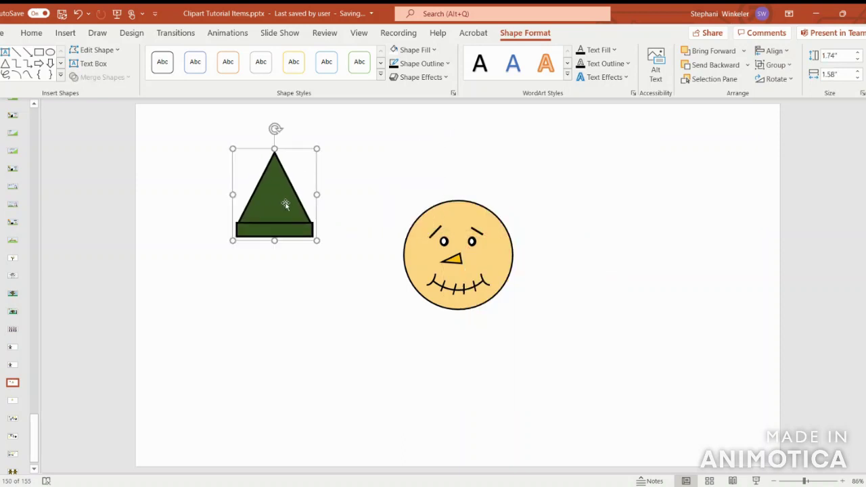
# Insert a Frame shape about 0.5" square, thicken its border, and place it on the hat just above the brim as a buckle
pyautogui.click(60, 35)
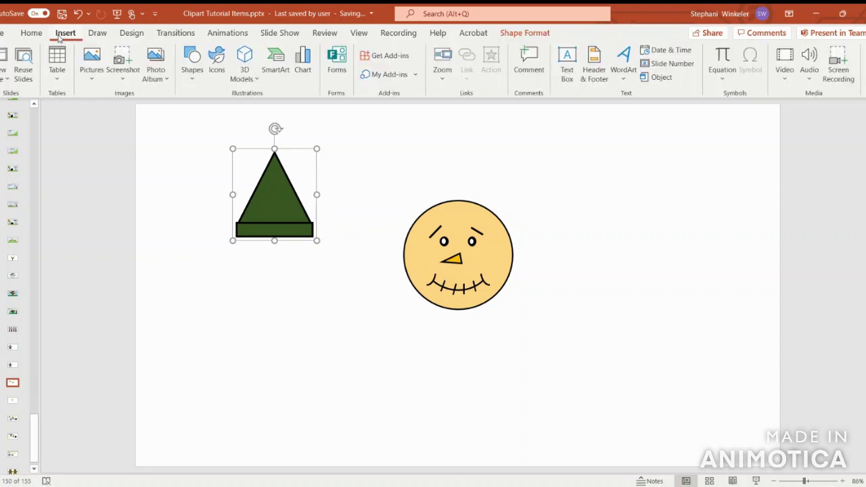
pyautogui.click(190, 68)
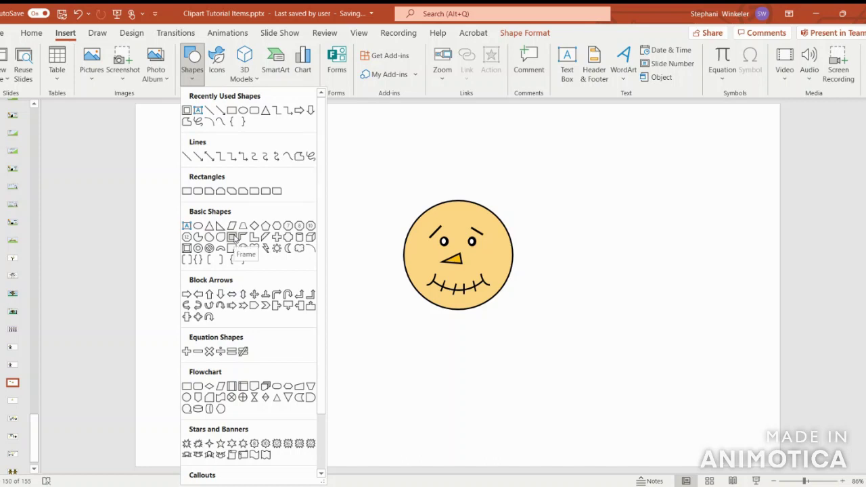
pyautogui.click(234, 236)
pyautogui.moveTo(192, 269); pyautogui.dragTo(217, 294)
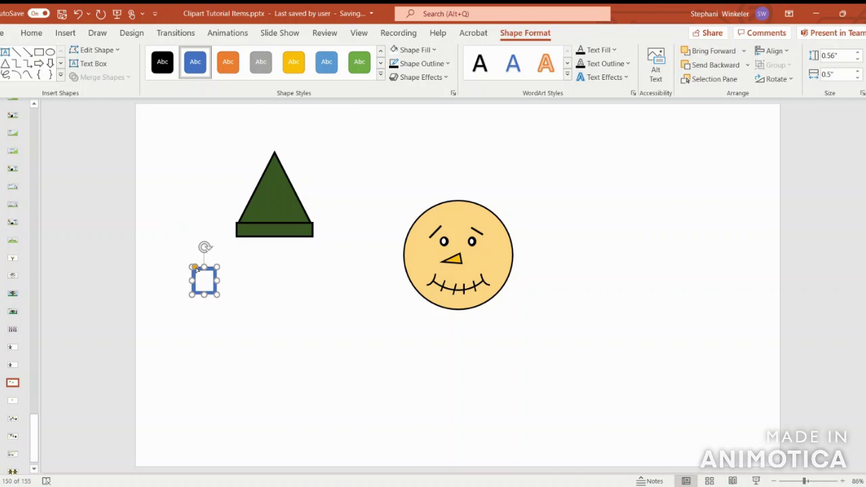
pyautogui.moveTo(194, 267); pyautogui.dragTo(200, 276)
pyautogui.moveTo(200, 276); pyautogui.dragTo(280, 217)
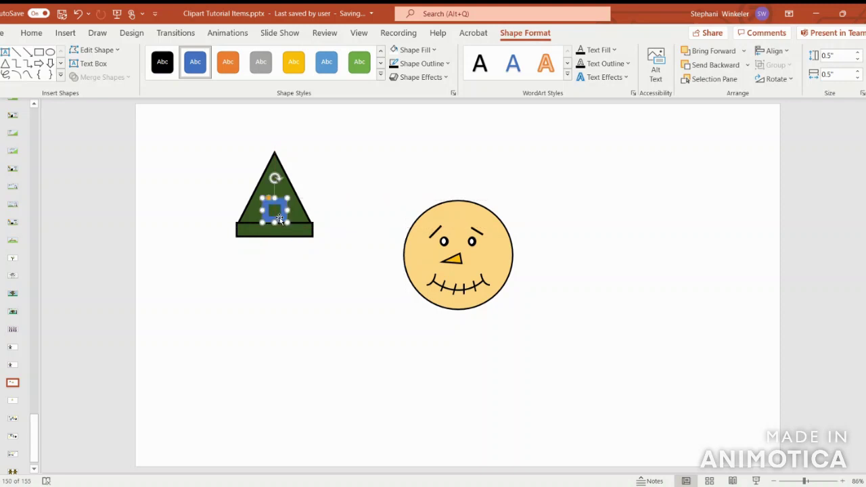
# Fill the buckle with the Gold, Accent 4 theme color and center both the buckle and the hat horizontally on the slide
pyautogui.click(417, 50)
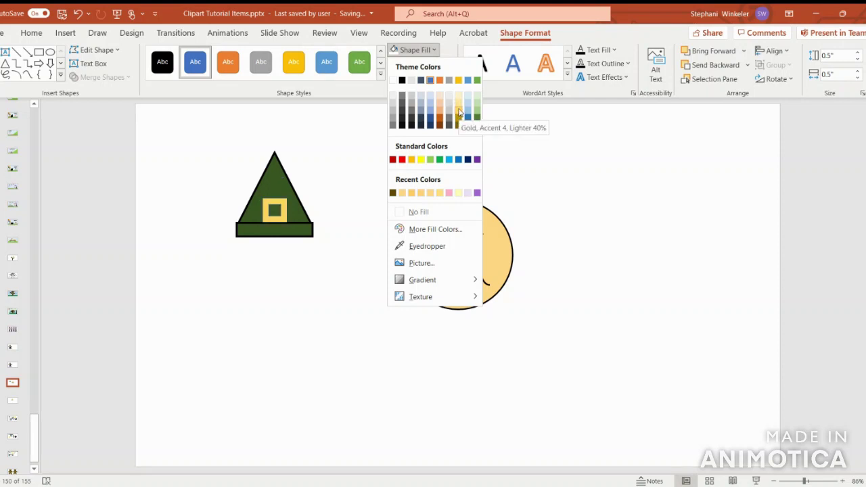
pyautogui.click(458, 80)
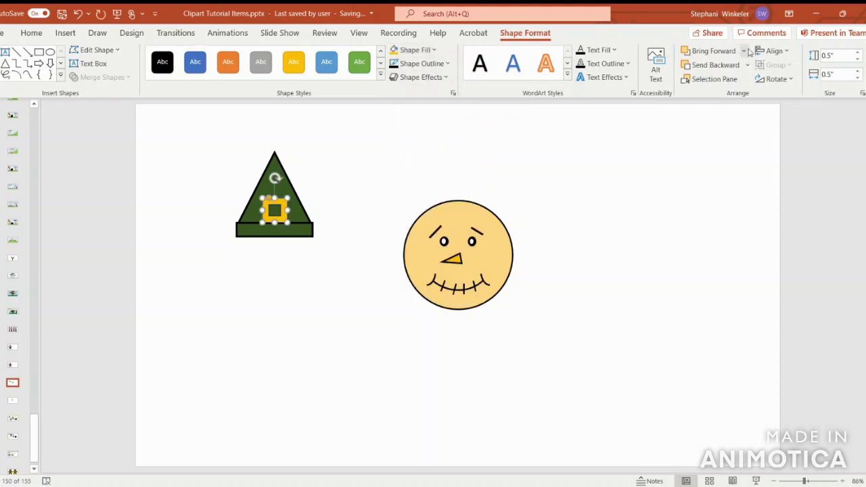
pyautogui.click(773, 50)
pyautogui.click(779, 85)
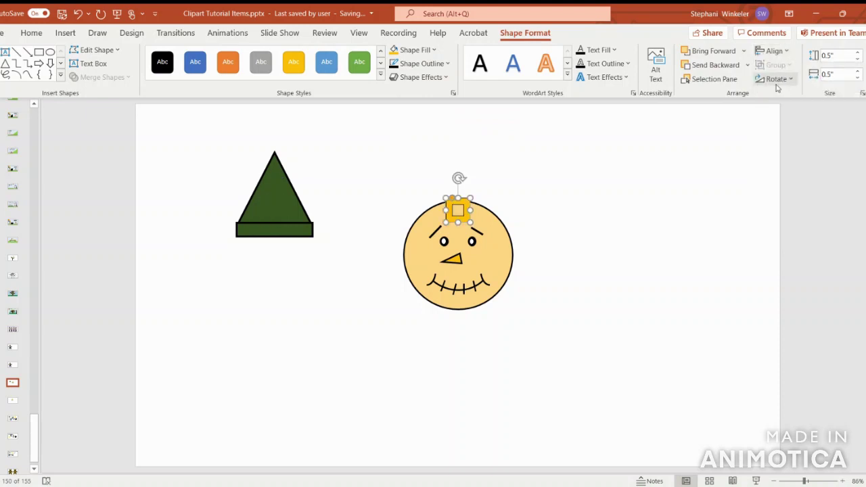
pyautogui.click(284, 217)
pyautogui.click(773, 51)
pyautogui.click(786, 83)
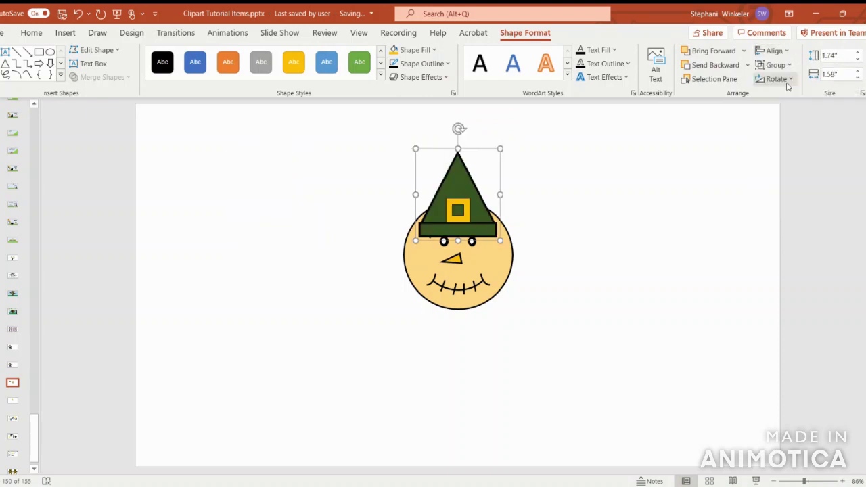
# Give the buckle a black outline and group it with the hat
pyautogui.click(463, 205)
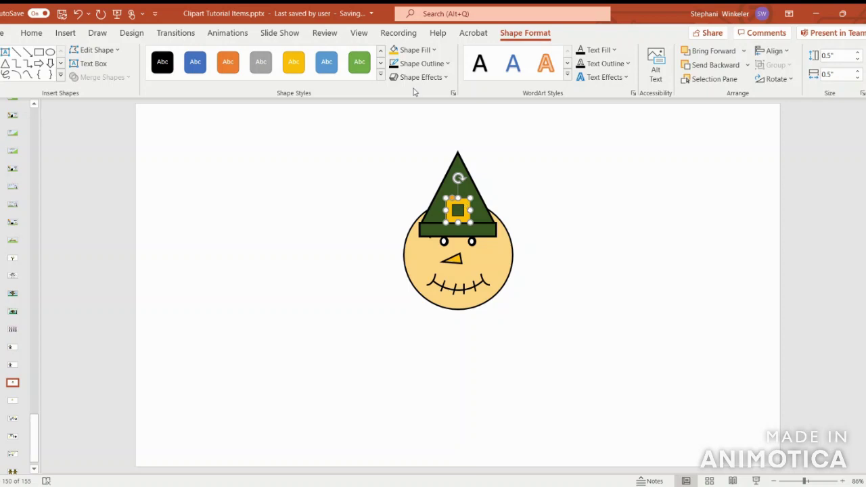
pyautogui.click(413, 69)
pyautogui.click(404, 96)
pyautogui.keyDown('shift'); pyautogui.click(479, 216); pyautogui.keyUp('shift')
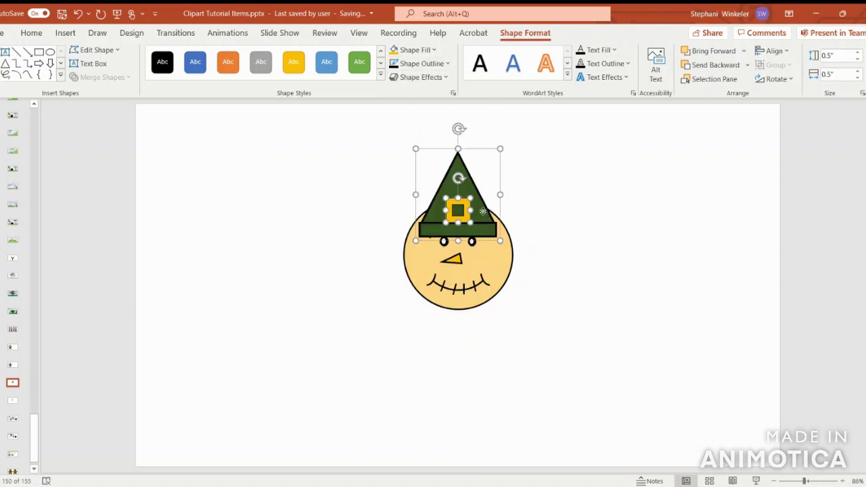
pyautogui.rightClick(483, 211)
pyautogui.moveTo(548, 293)
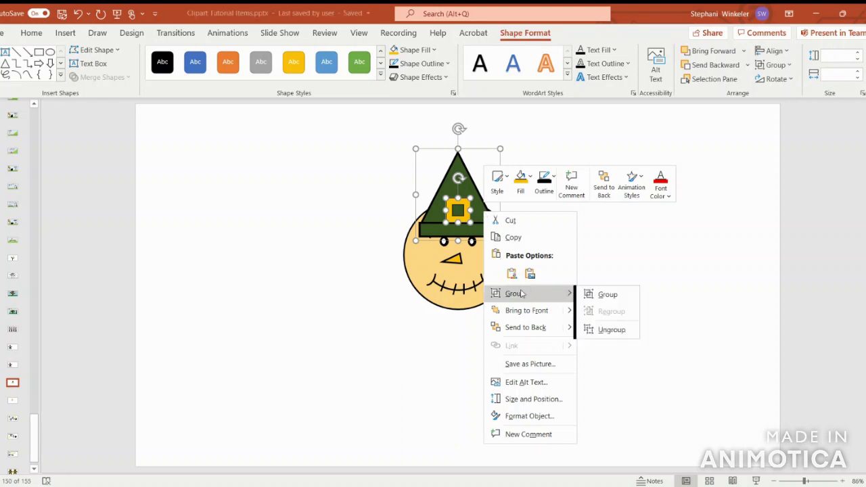
pyautogui.click(596, 293)
# Raise the hat onto the top of the head above the eyebrows and widen it evenly to about 2.16"
pyautogui.moveTo(467, 189); pyautogui.dragTo(464, 169)
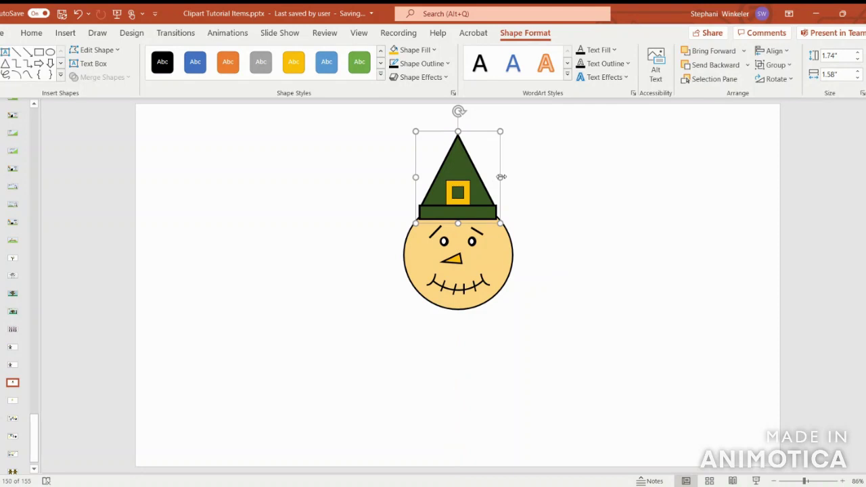
pyautogui.moveTo(501, 177); pyautogui.dragTo(468, 166)
pyautogui.moveTo(408, 181); pyautogui.dragTo(402, 180)
pyautogui.moveTo(507, 180); pyautogui.dragTo(513, 181)
pyautogui.moveTo(458, 165); pyautogui.dragTo(458, 165)
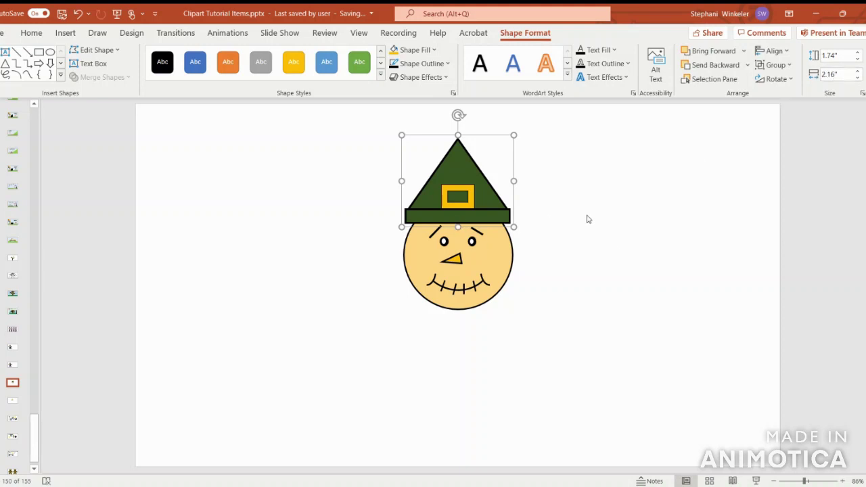
# Shrink the face circle within its group so the face measures about 2.19" high by 2.1" wide
pyautogui.click(509, 260)
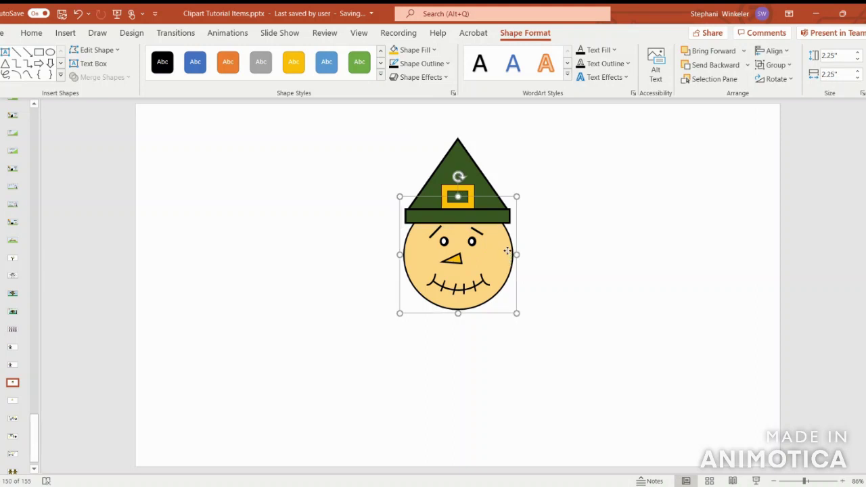
pyautogui.moveTo(506, 252); pyautogui.dragTo(505, 253)
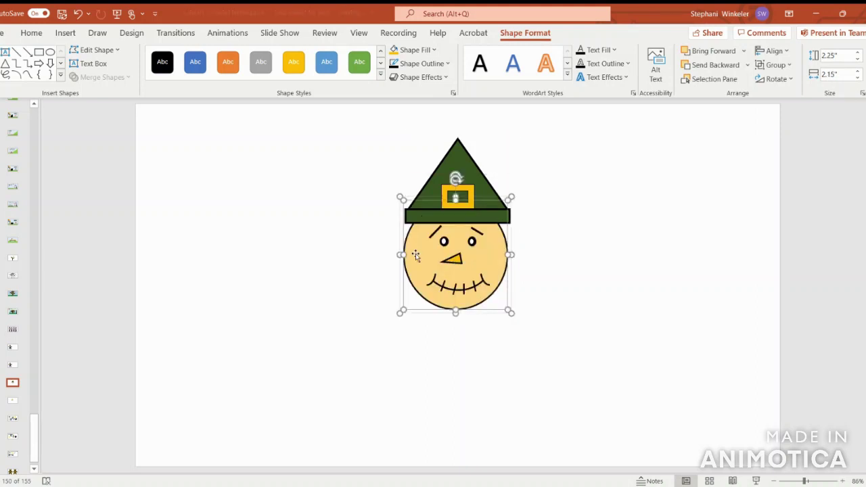
pyautogui.moveTo(404, 254); pyautogui.dragTo(406, 251)
pyautogui.moveTo(456, 309); pyautogui.dragTo(456, 306)
pyautogui.moveTo(493, 251); pyautogui.dragTo(493, 255)
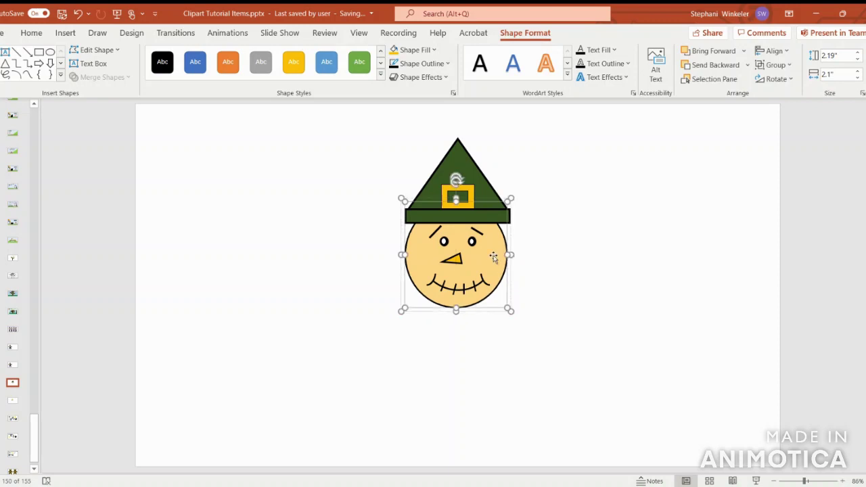
# Narrow the hat to about 1.92" wide and reposition it centered on top of the face
pyautogui.click(474, 170)
pyautogui.moveTo(513, 180); pyautogui.dragTo(502, 181)
pyautogui.moveTo(402, 180); pyautogui.dragTo(406, 181)
pyautogui.moveTo(458, 172); pyautogui.dragTo(460, 174)
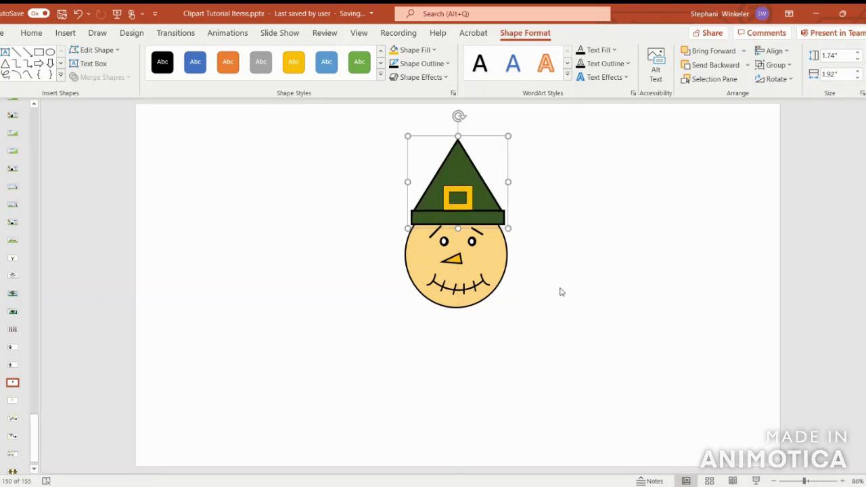
pyautogui.press('Escape')
pyautogui.moveTo(465, 173); pyautogui.dragTo(465, 174)
pyautogui.moveTo(481, 208); pyautogui.dragTo(481, 206)
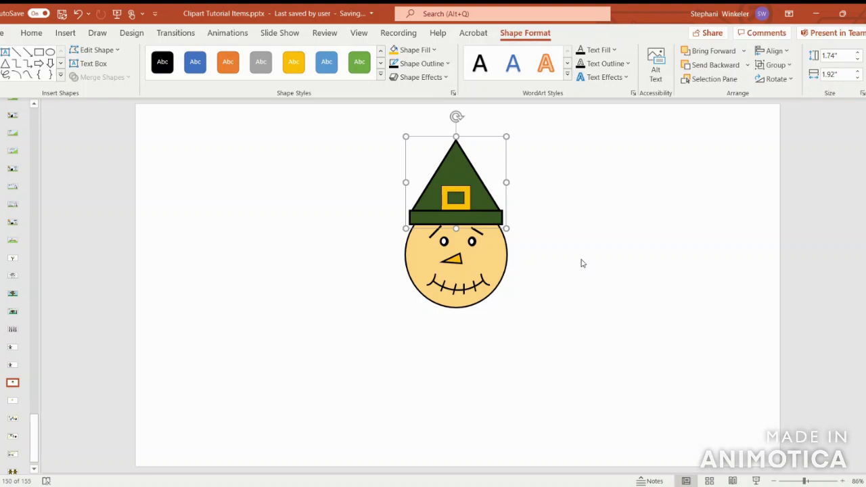
# Draw a thin vertical rectangle about 0.83" high by 0.08" wide in the empty area beside the scarecrow head
pyautogui.click(582, 263)
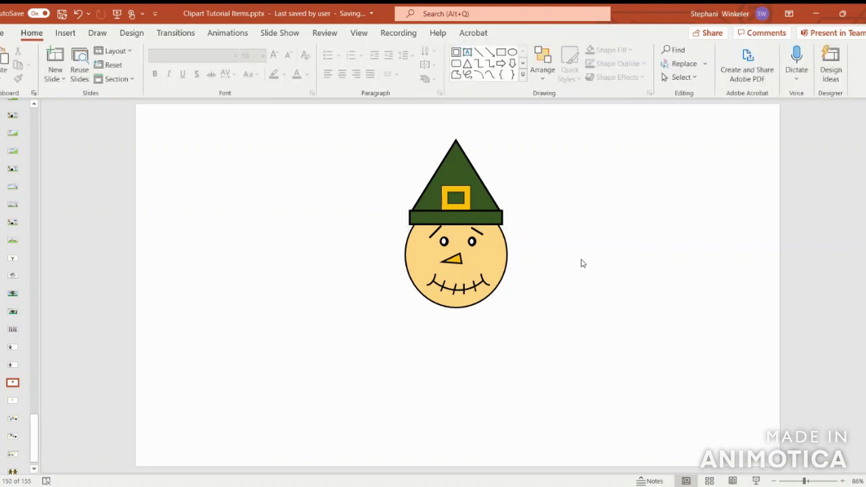
pyautogui.click(61, 34)
pyautogui.click(191, 68)
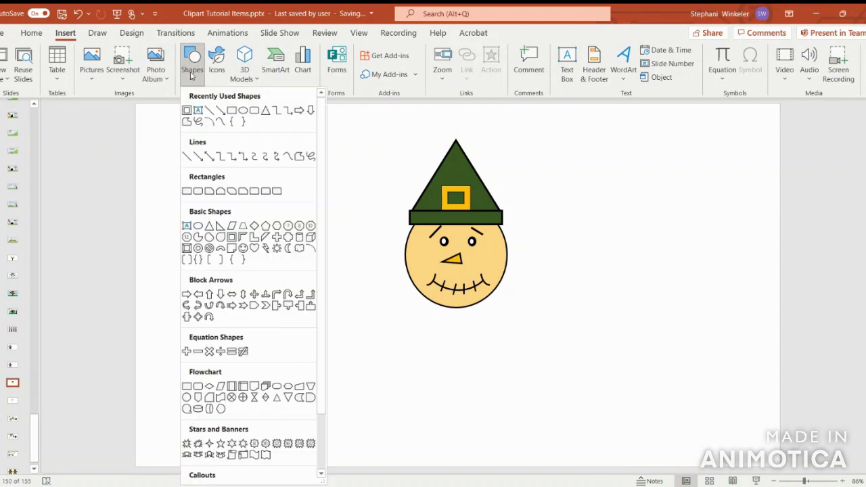
pyautogui.click(232, 111)
pyautogui.moveTo(202, 152); pyautogui.dragTo(205, 193)
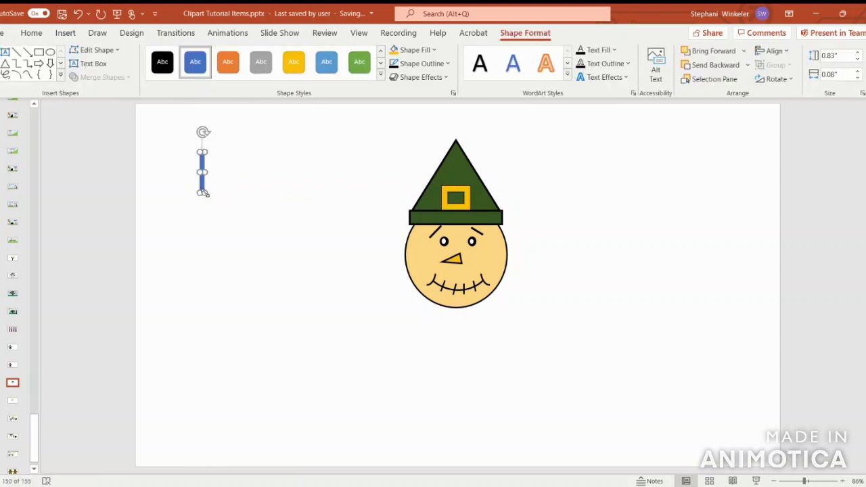
# Fill the thin rectangle with Gold, Accent 4, Lighter 60% and give it a black 1½ pt outline
pyautogui.click(420, 52)
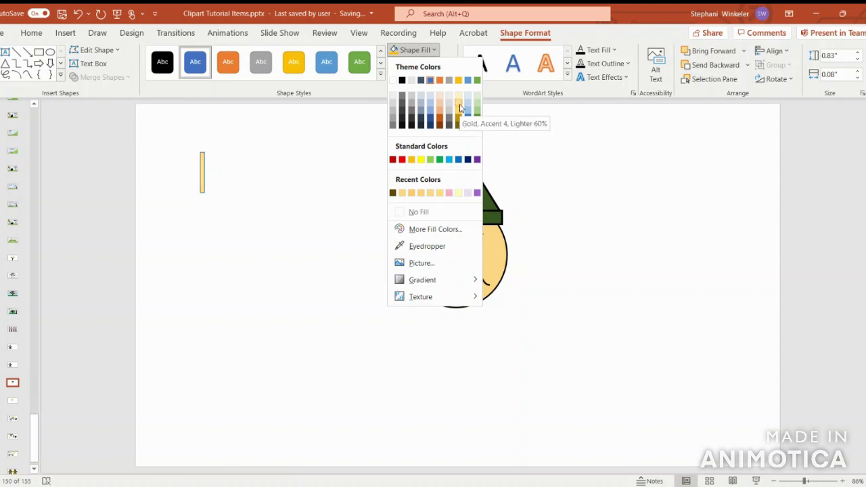
pyautogui.click(460, 108)
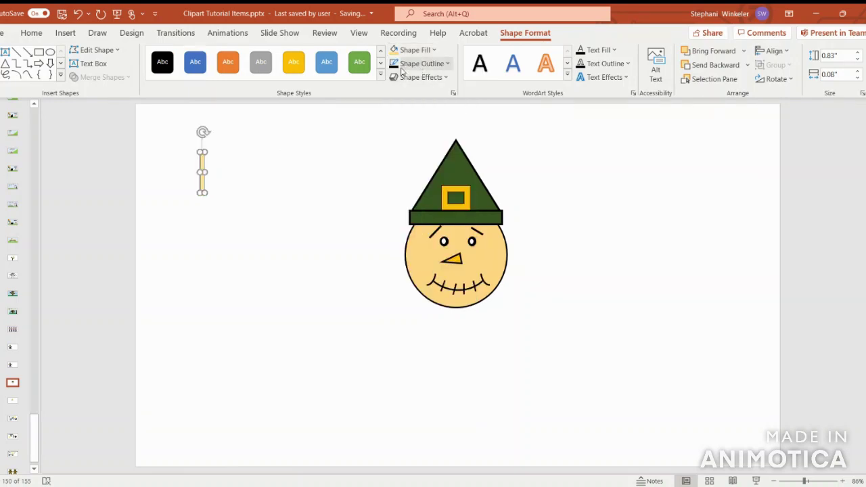
pyautogui.click(423, 66)
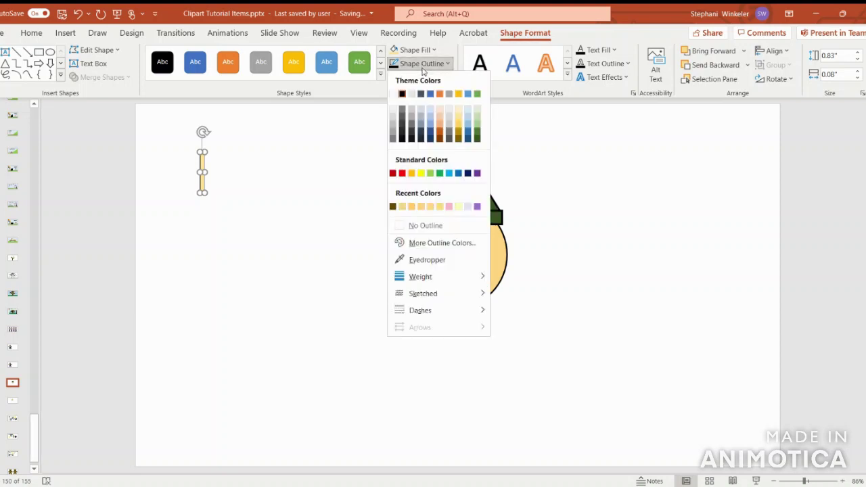
pyautogui.moveTo(426, 277)
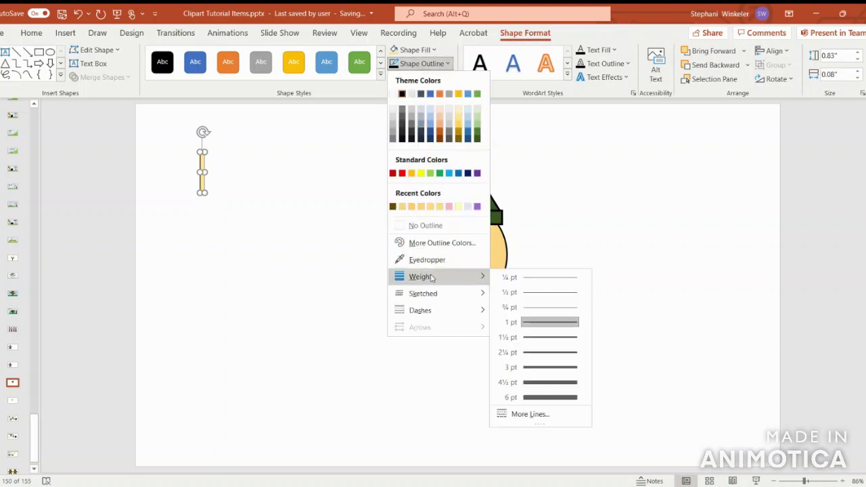
pyautogui.click(531, 342)
# Tilt the straw strip clockwise and add two copies, each at a different angle, so the three fan out from a shared top point
pyautogui.moveTo(202, 132); pyautogui.dragTo(225, 137)
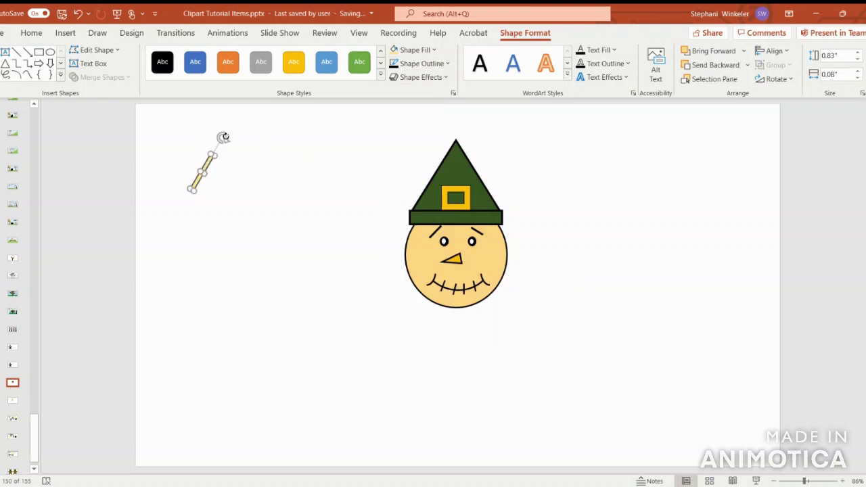
pyautogui.hotkey('ctrl', 'c')
pyautogui.hotkey('ctrl', 'v')
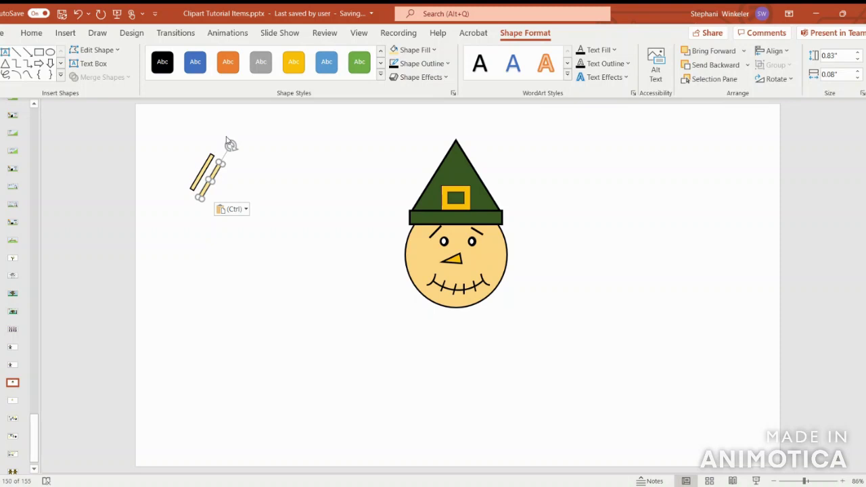
pyautogui.moveTo(230, 143); pyautogui.dragTo(222, 142)
pyautogui.moveTo(215, 171); pyautogui.dragTo(212, 165)
pyautogui.hotkey('ctrl', 'v')
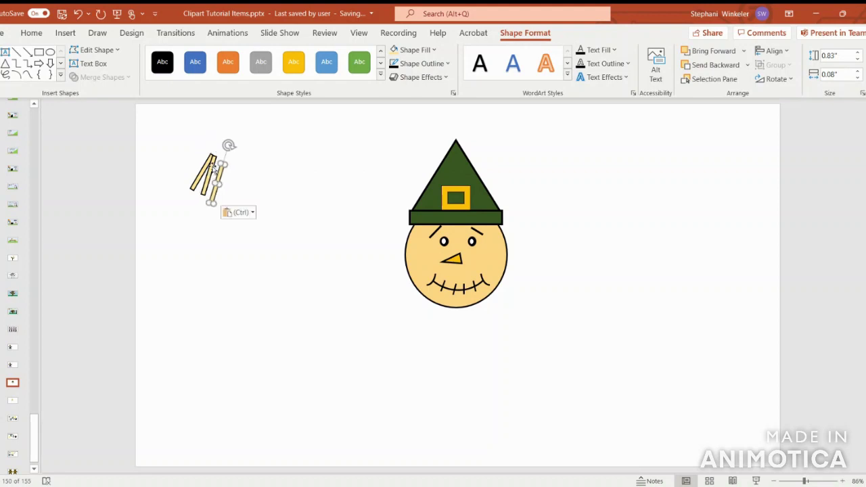
pyautogui.moveTo(229, 145); pyautogui.dragTo(214, 141)
pyautogui.moveTo(215, 194); pyautogui.dragTo(218, 185)
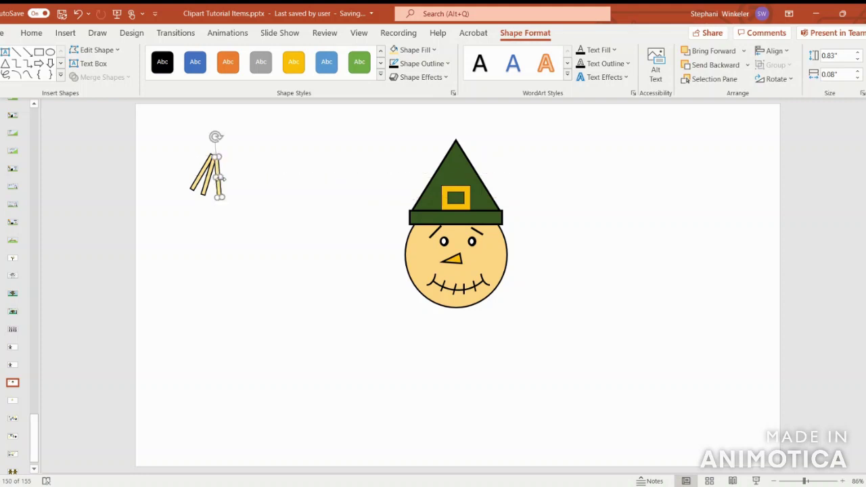
# Group the three fanned straw strips into one hair bundle
pyautogui.keyDown('shift'); pyautogui.click(204, 191); pyautogui.keyUp('shift')
pyautogui.keyDown('shift'); pyautogui.click(192, 187); pyautogui.keyUp('shift')
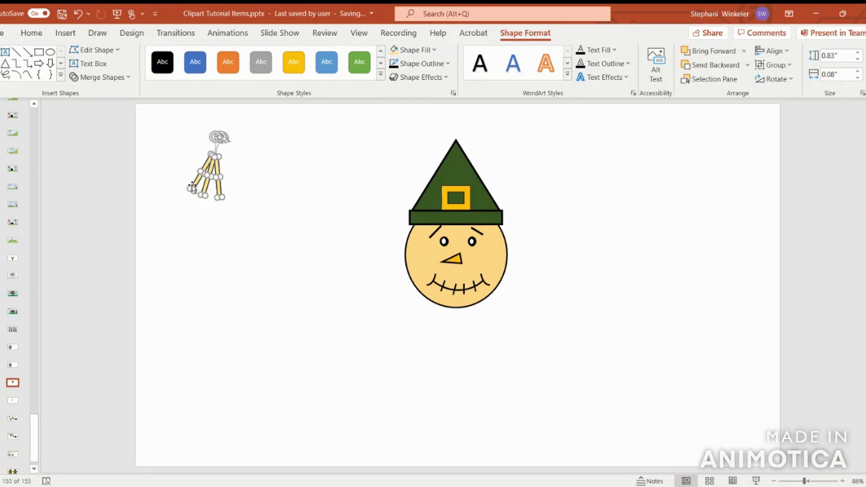
pyautogui.rightClick(192, 187)
pyautogui.moveTo(215, 265)
pyautogui.click(298, 268)
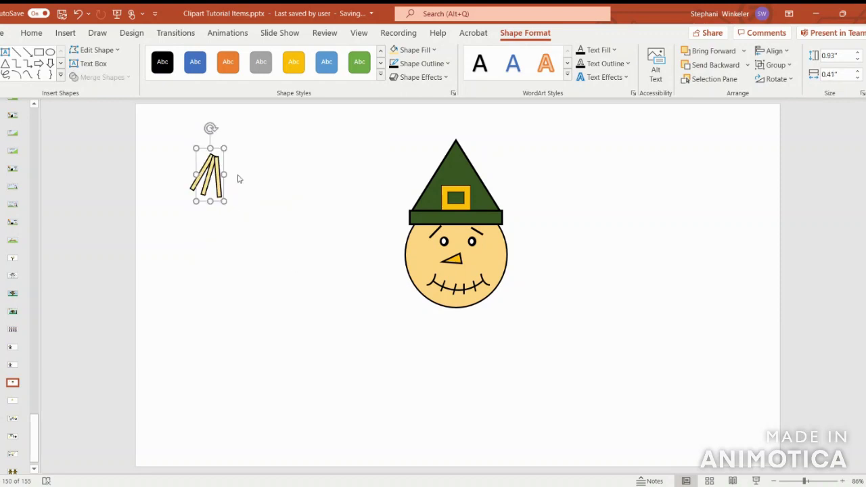
# Rotate the hair bundle clockwise and tuck it behind the hat brim at the left side of the face
pyautogui.moveTo(211, 128); pyautogui.dragTo(231, 134)
pyautogui.moveTo(222, 162); pyautogui.dragTo(418, 232)
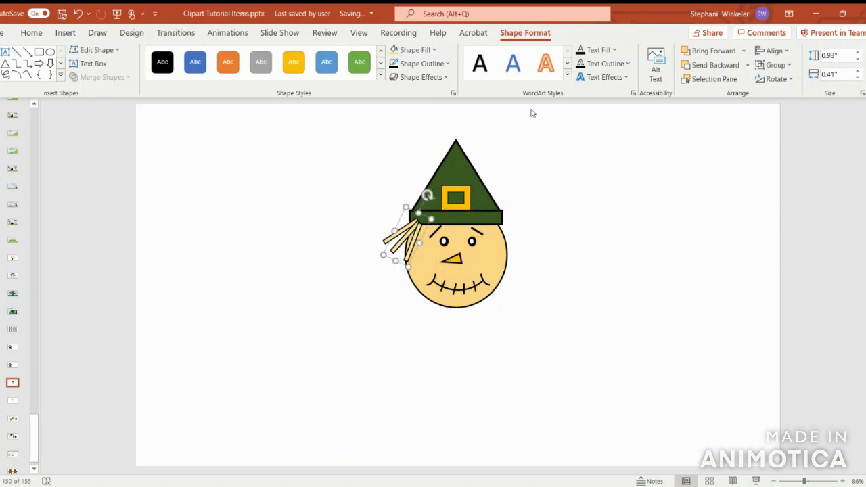
pyautogui.click(708, 65)
pyautogui.moveTo(410, 247); pyautogui.dragTo(405, 249)
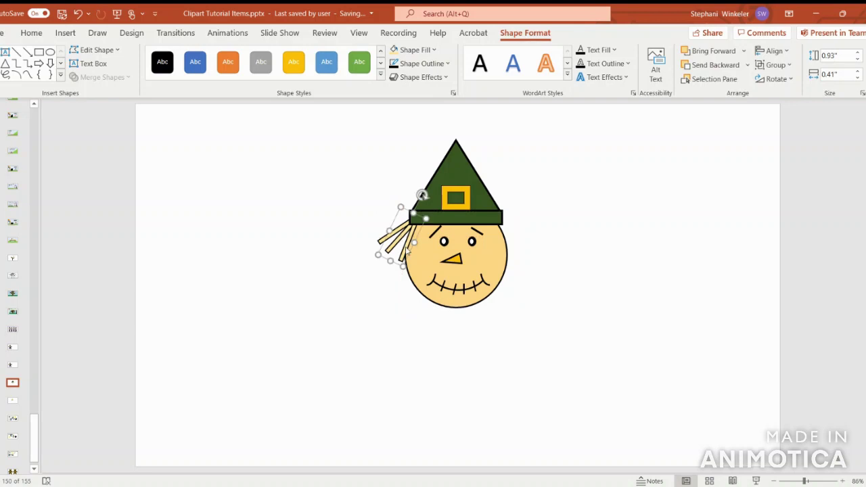
pyautogui.click(643, 277)
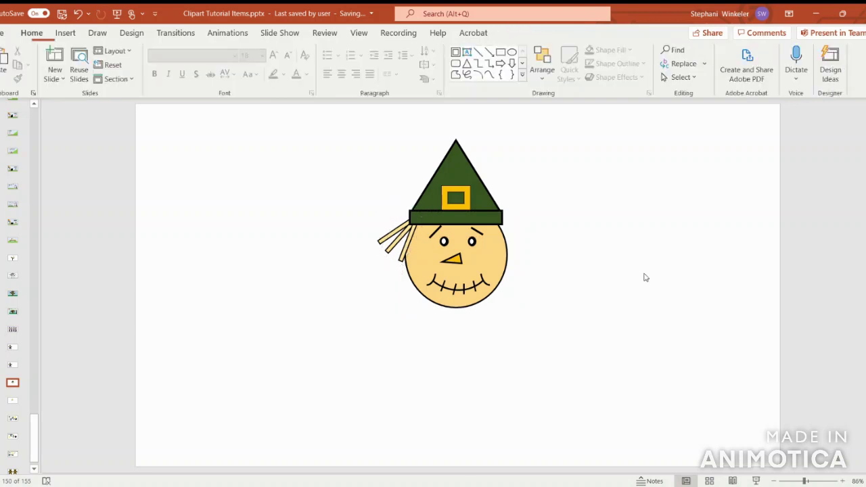
# Bring the straws of the left hair bundle closer together, about 0.89" by 0.33" overall, and reposition it against the face below the brim
pyautogui.click(389, 240)
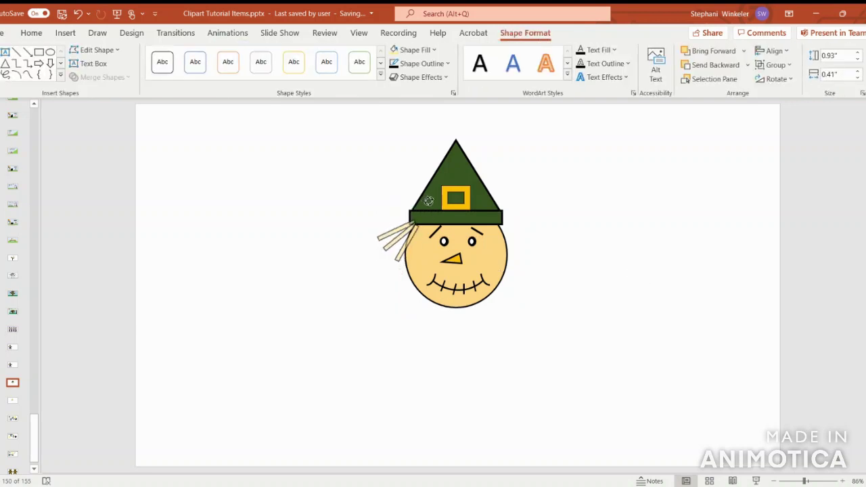
pyautogui.moveTo(429, 201); pyautogui.dragTo(425, 197)
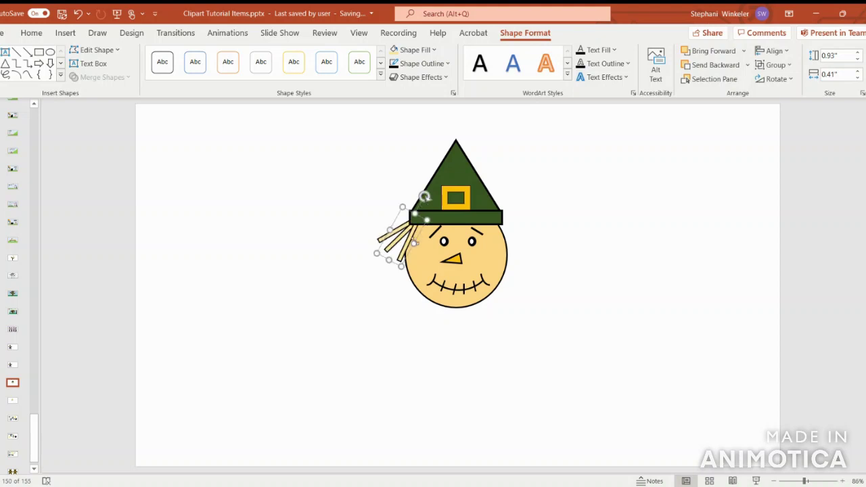
pyautogui.moveTo(407, 245); pyautogui.dragTo(427, 204)
pyautogui.click(400, 243)
pyautogui.moveTo(414, 233); pyautogui.dragTo(414, 233)
pyautogui.click(560, 251)
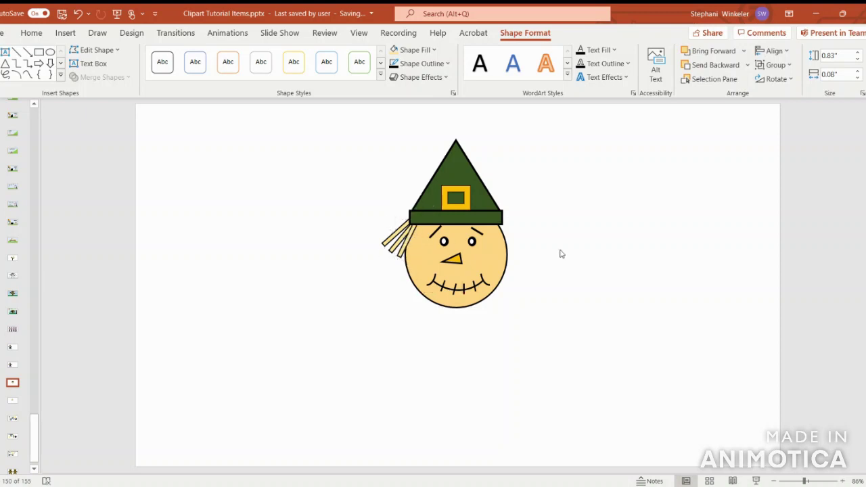
pyautogui.click(392, 239)
pyautogui.moveTo(392, 238); pyautogui.dragTo(414, 236)
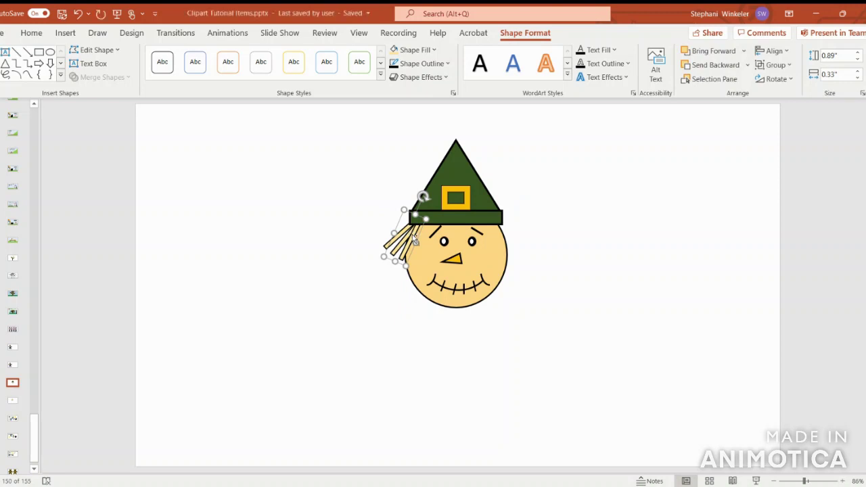
# Duplicate the hair bundle, flip the copy horizontally, and tuck it behind the hat brim at the right side of the face
pyautogui.hotkey('ctrl', 'd')
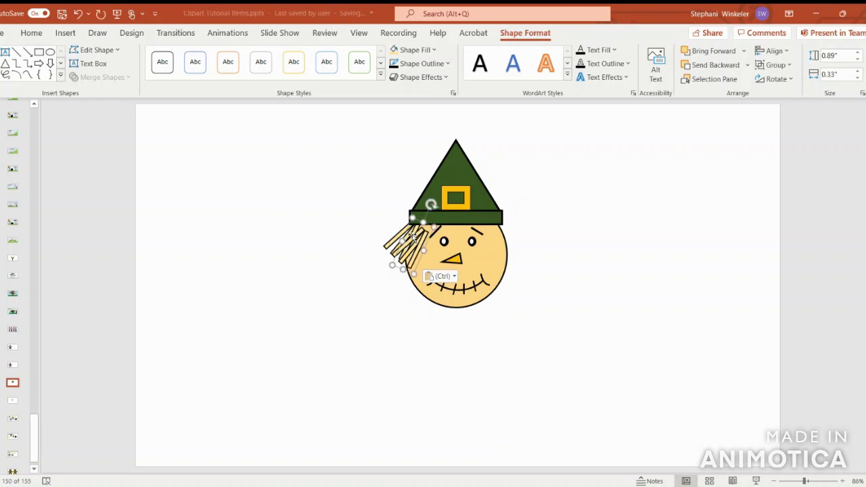
pyautogui.click(780, 79)
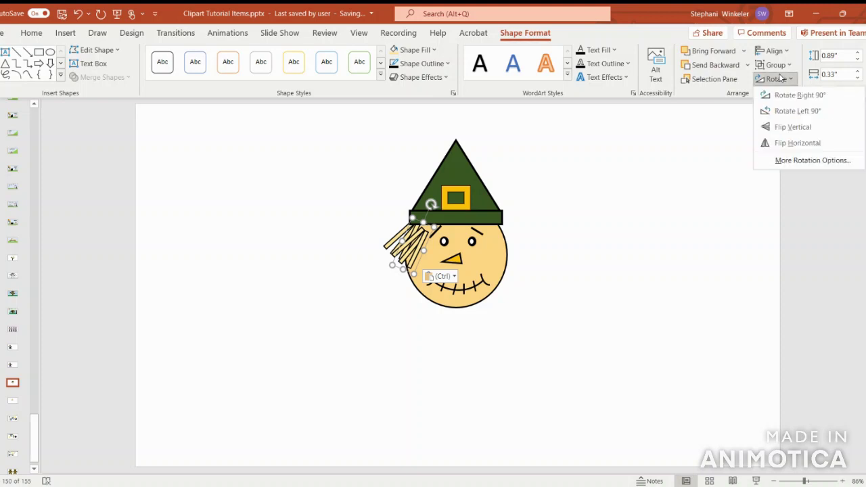
pyautogui.click(796, 143)
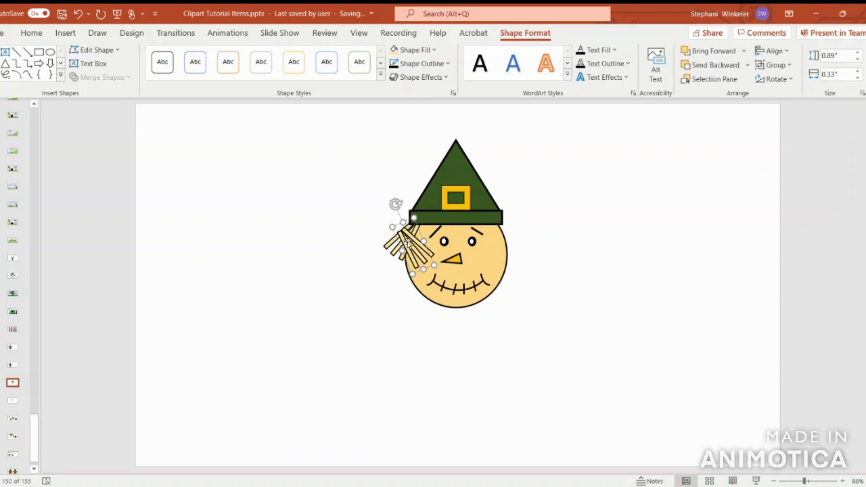
pyautogui.moveTo(408, 243); pyautogui.dragTo(506, 230)
pyautogui.click(712, 66)
pyautogui.click(520, 242)
pyautogui.moveTo(520, 241); pyautogui.dragTo(520, 242)
pyautogui.click(604, 291)
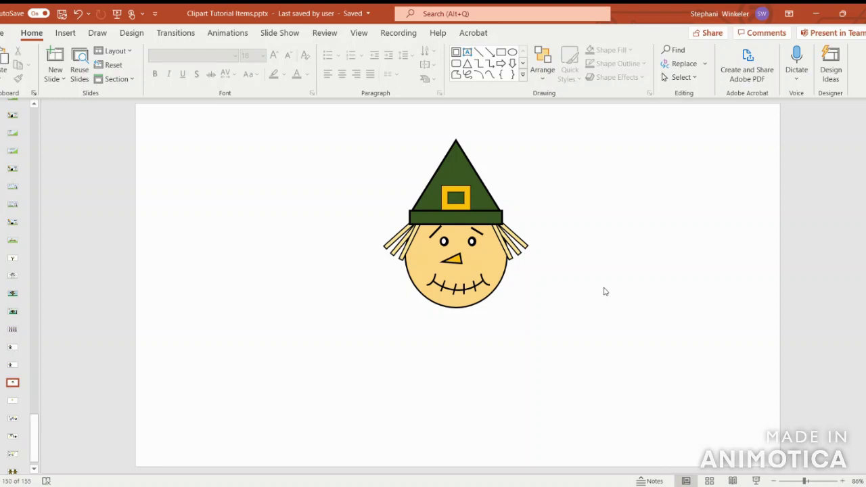
# Darken the face circle's fill to the custom color #FFCC65
pyautogui.click(488, 260)
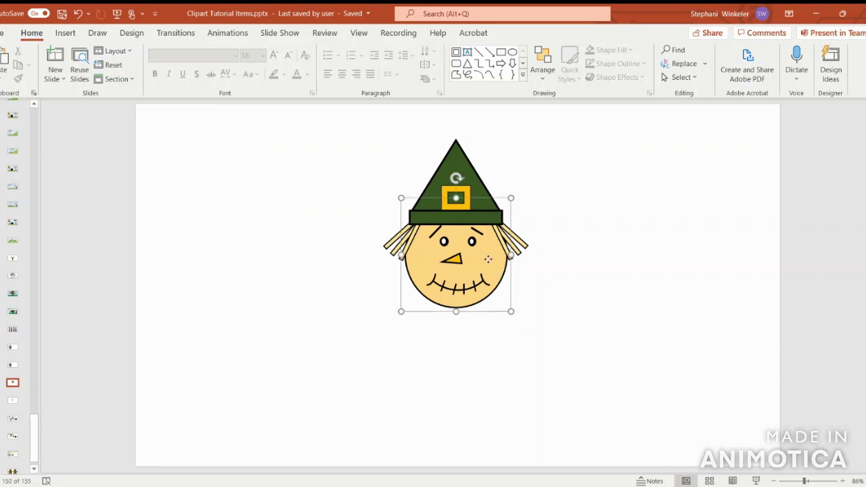
pyautogui.click(411, 50)
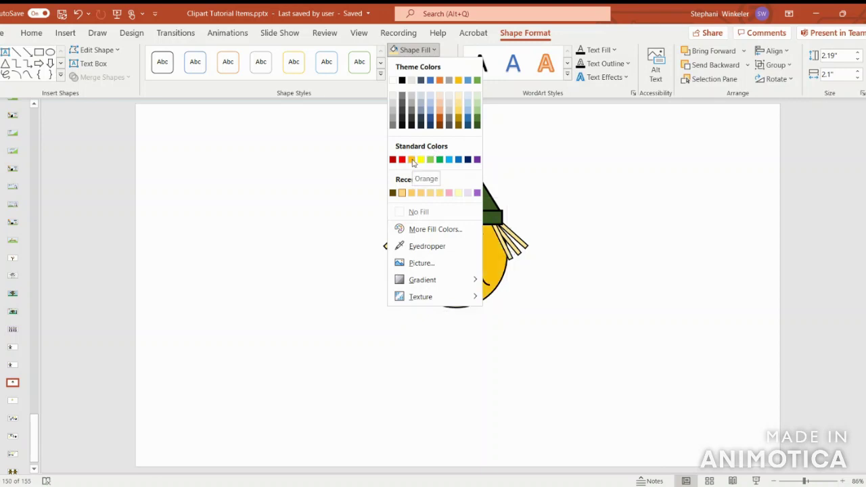
pyautogui.click(432, 230)
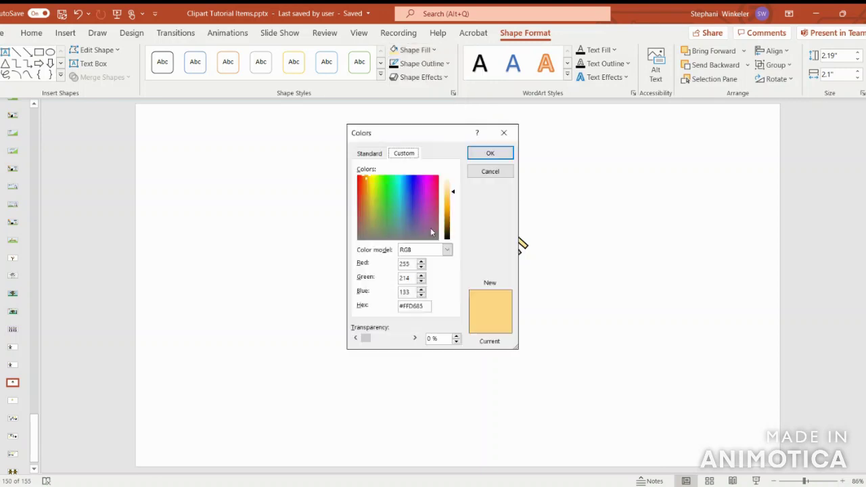
pyautogui.moveTo(452, 192); pyautogui.dragTo(455, 197)
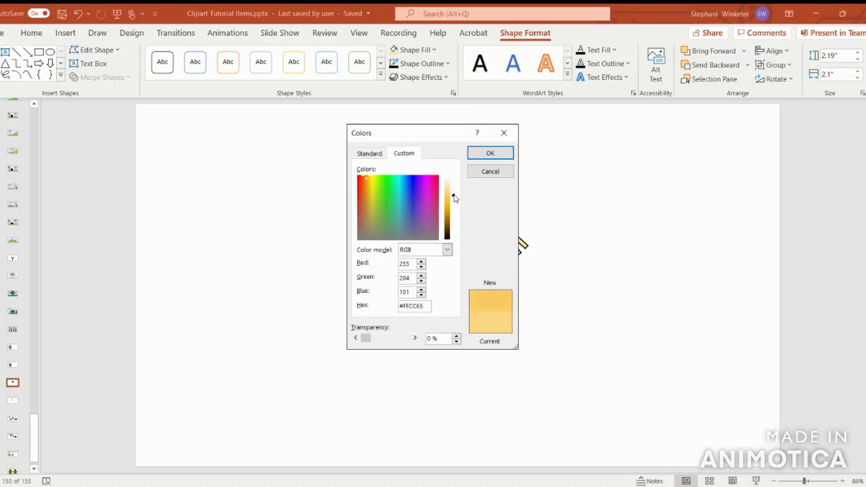
pyautogui.click(490, 153)
pyautogui.click(626, 218)
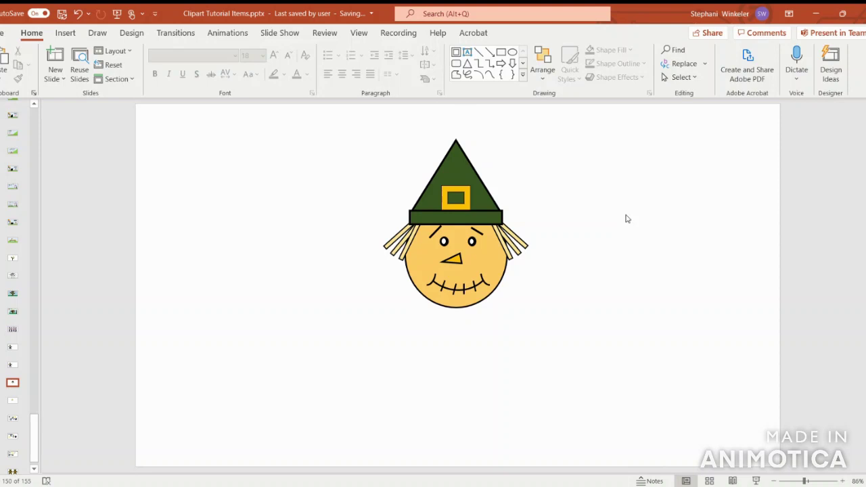
# Align the hat to the horizontal center of the slide
pyautogui.click(490, 218)
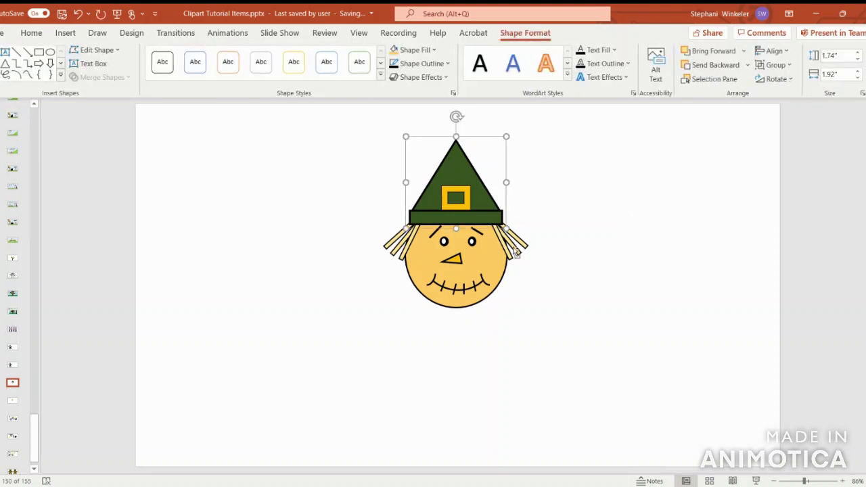
pyautogui.click(771, 51)
pyautogui.click(789, 83)
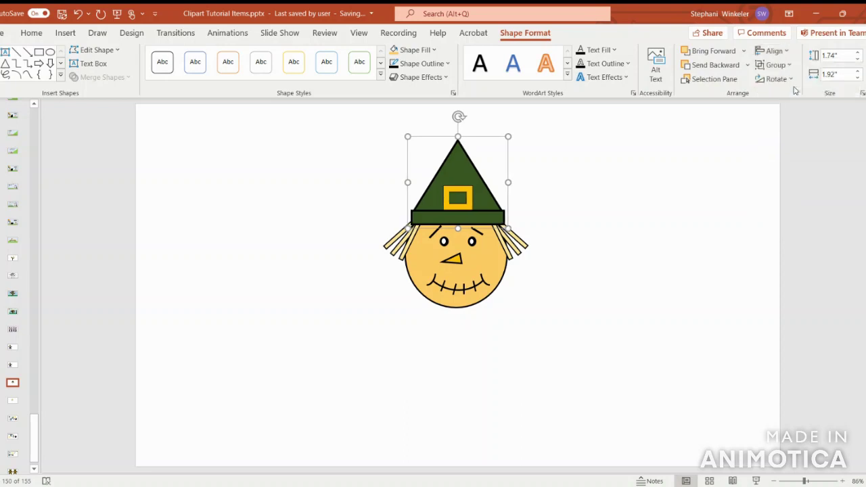
# Group the hat, both hair bundles and the face into a single scarecrow head
pyautogui.keyDown('shift'); pyautogui.click(517, 251); pyautogui.keyUp('shift')
pyautogui.keyDown('shift'); pyautogui.click(396, 257); pyautogui.keyUp('shift')
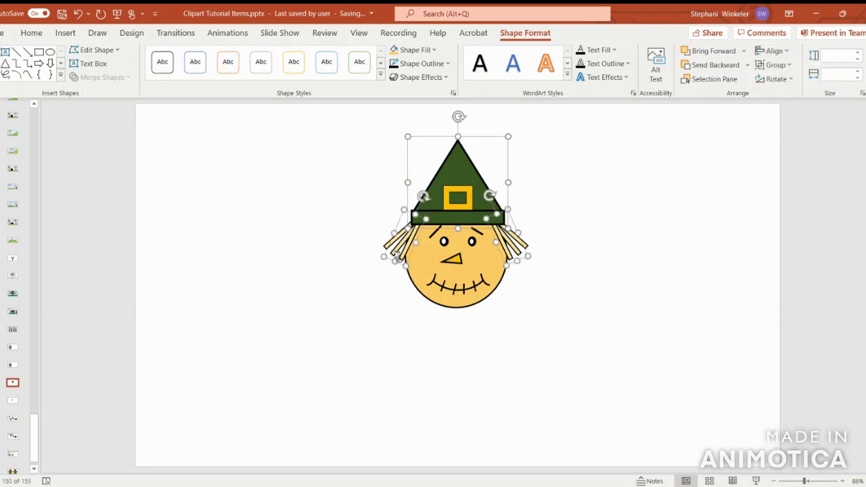
pyautogui.keyDown('shift'); pyautogui.click(441, 268); pyautogui.keyUp('shift')
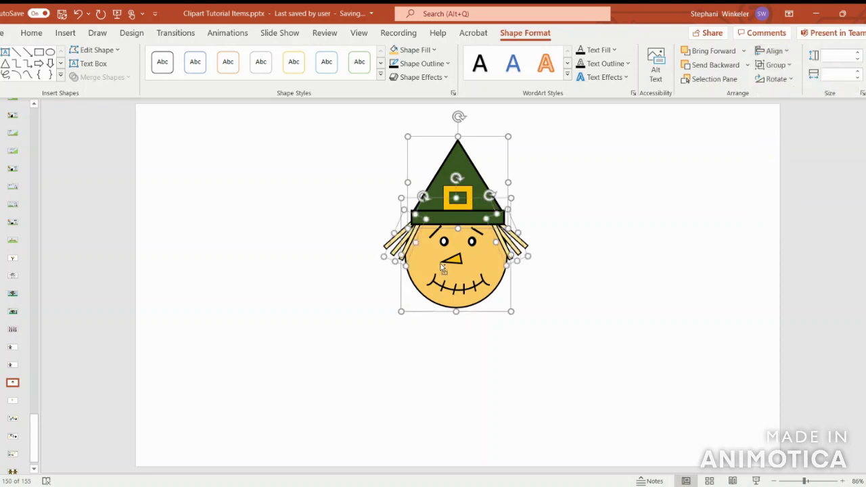
pyautogui.click(777, 65)
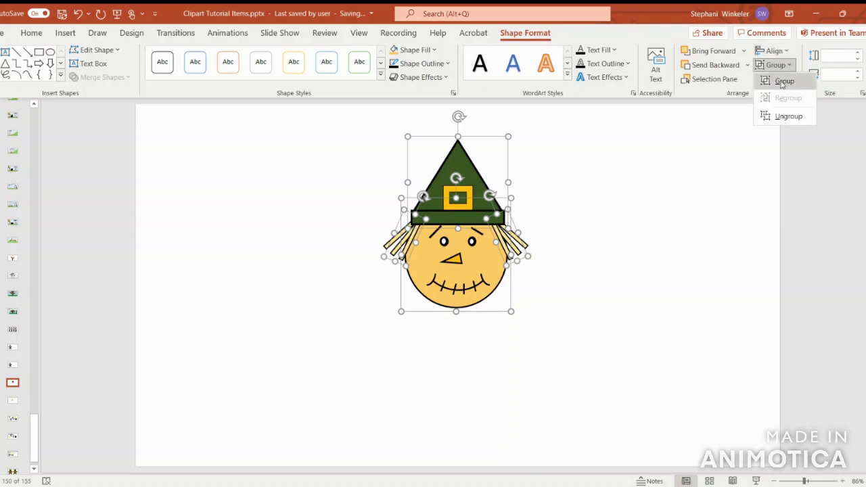
pyautogui.click(783, 81)
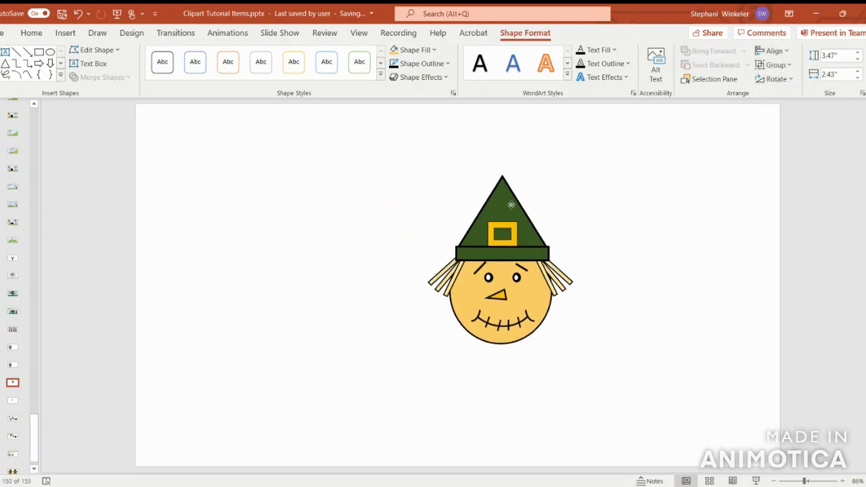
# Move the grouped scarecrow head up to the upper middle of the slide
pyautogui.moveTo(454, 170); pyautogui.dragTo(456, 149)
pyautogui.click(656, 256)
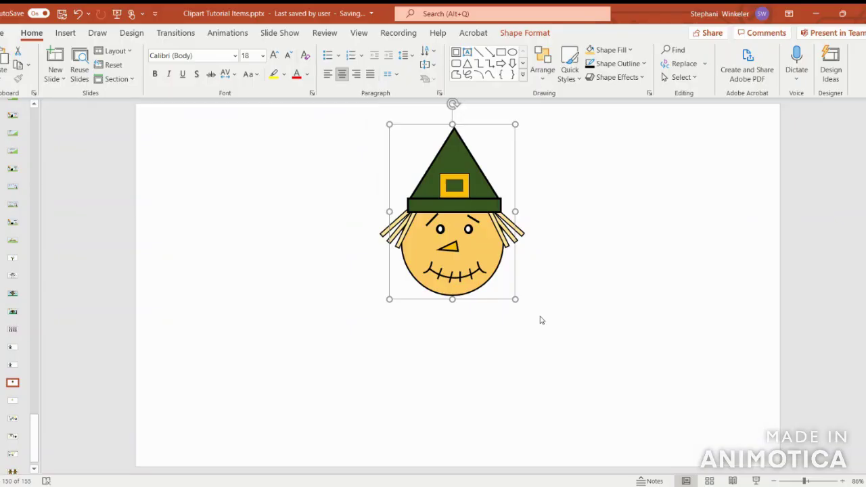
pyautogui.click(540, 320)
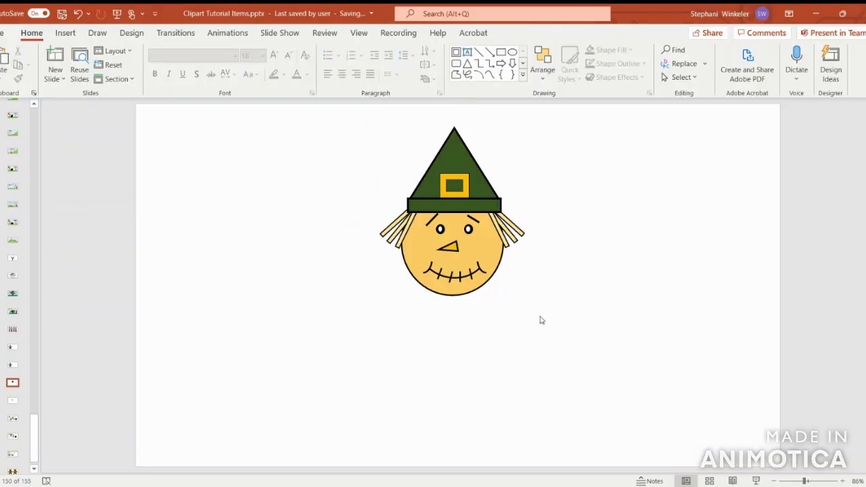
# Draw a rounded rectangle about 2.92" high and 2.17" wide beside the head as the scarecrow's body
pyautogui.click(65, 34)
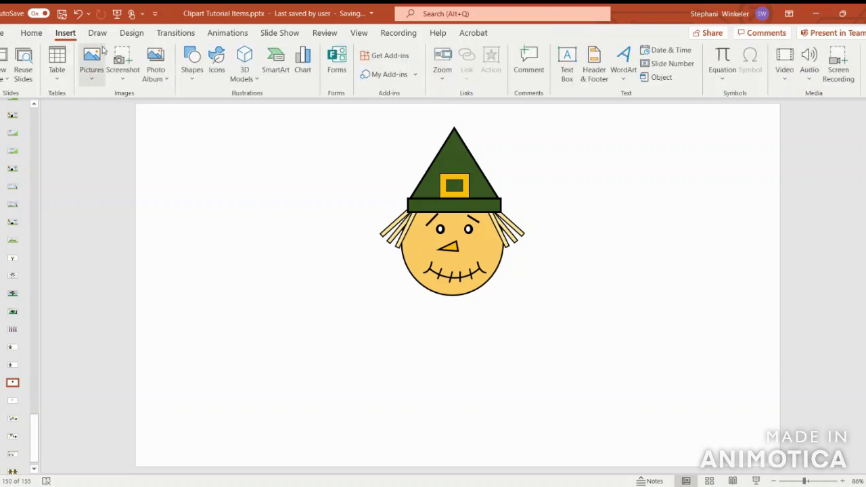
pyautogui.click(193, 68)
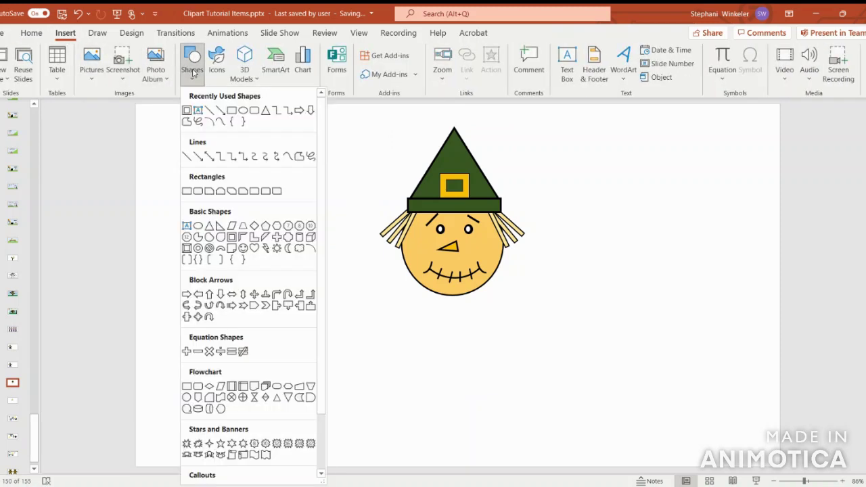
pyautogui.click(253, 111)
pyautogui.moveTo(225, 147); pyautogui.dragTo(330, 289)
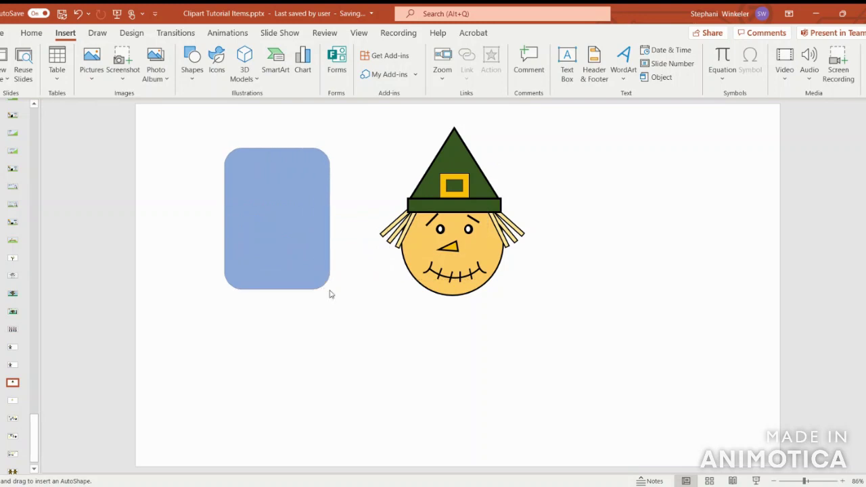
# Fill the body rectangle with the custom dark gold color #EAB200
pyautogui.click(433, 52)
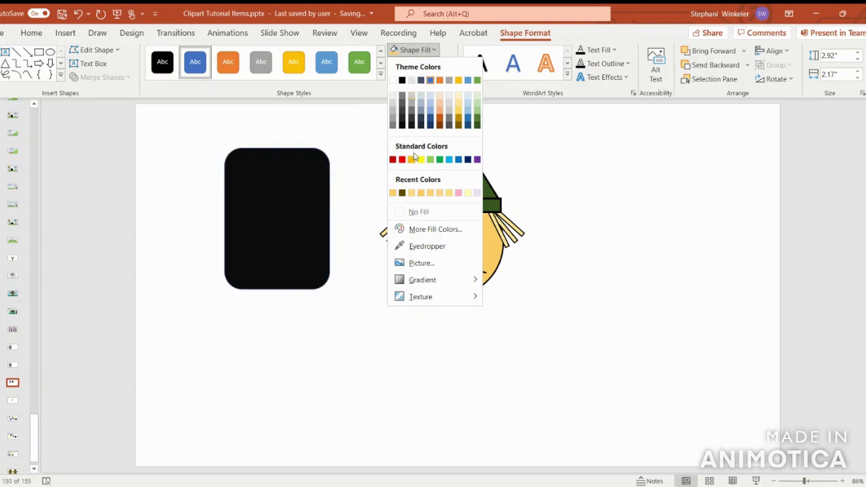
pyautogui.click(413, 161)
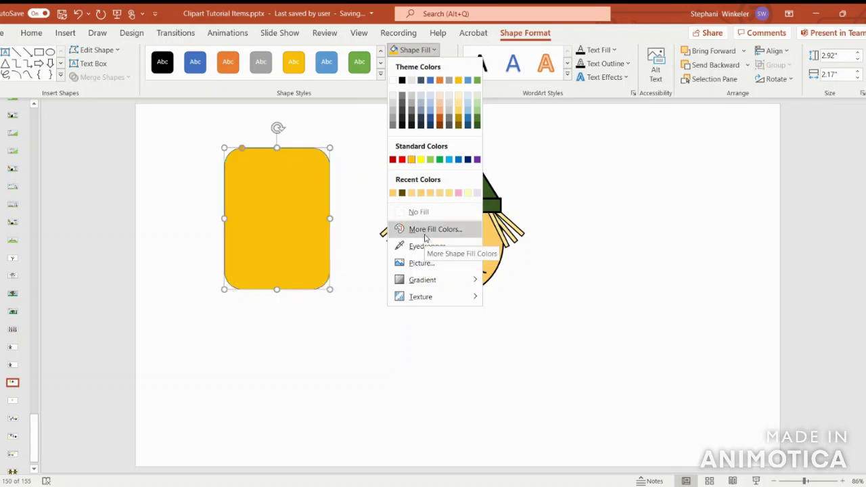
pyautogui.click(432, 230)
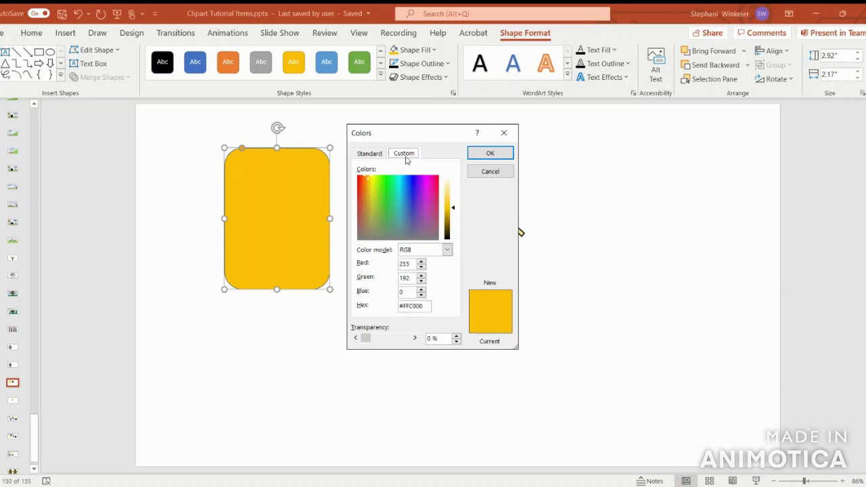
pyautogui.moveTo(452, 209)
pyautogui.mouseDown()
pyautogui.moveTo(453, 223)
pyautogui.moveTo(453, 213)
pyautogui.mouseUp()
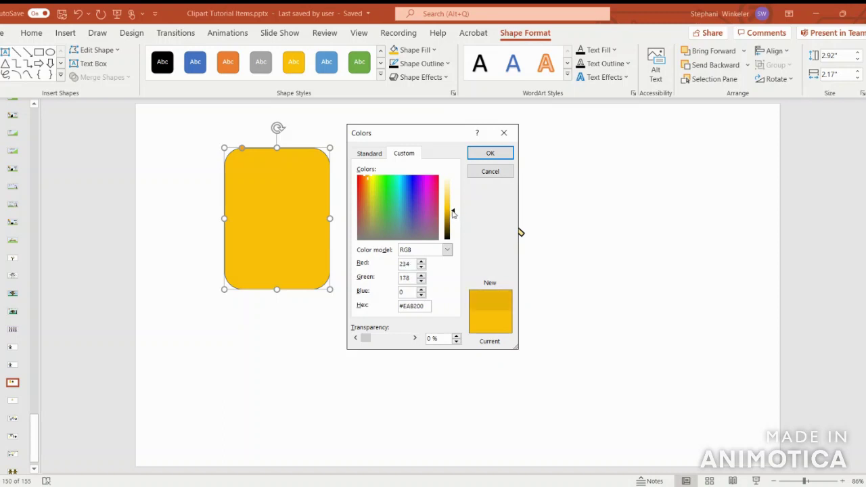
pyautogui.click(490, 153)
pyautogui.click(580, 206)
# Move the body over the lower part of the face and give it a black 3 pt outline
pyautogui.click(296, 170)
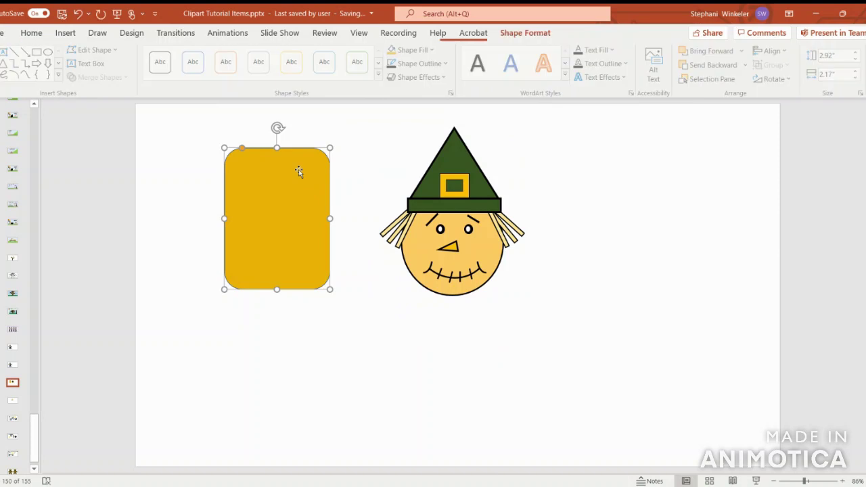
pyautogui.moveTo(295, 170); pyautogui.dragTo(471, 275)
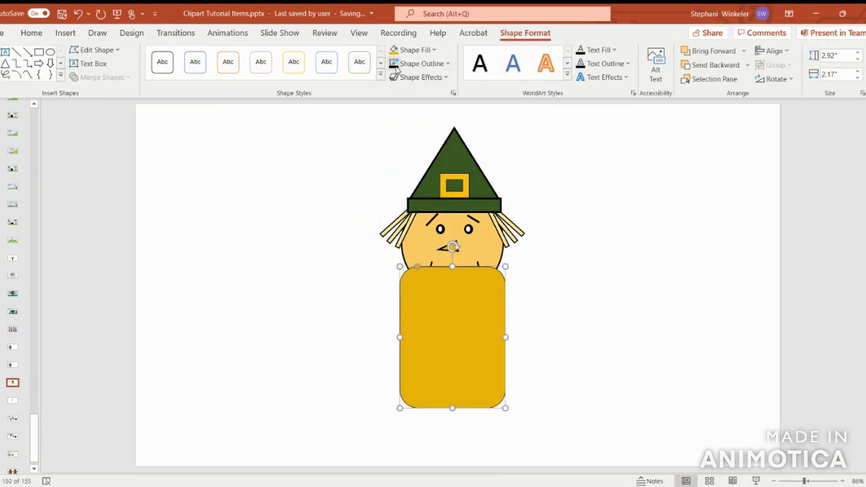
pyautogui.click(420, 63)
pyautogui.moveTo(436, 280)
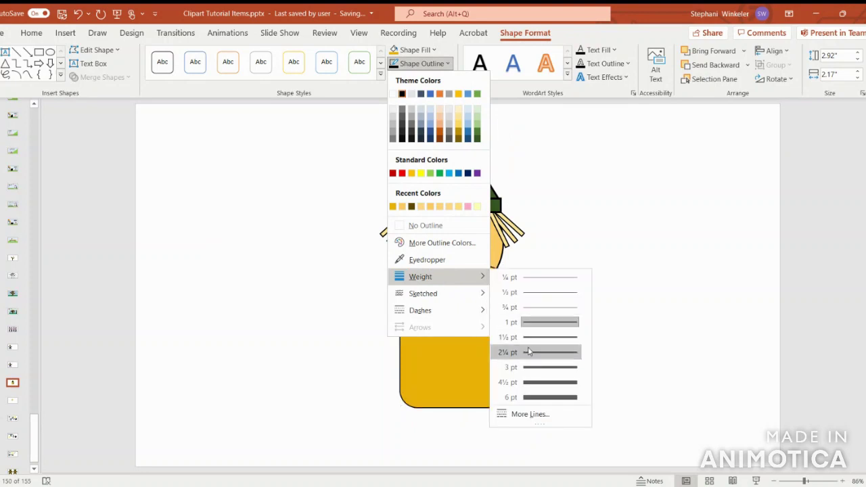
pyautogui.click(532, 367)
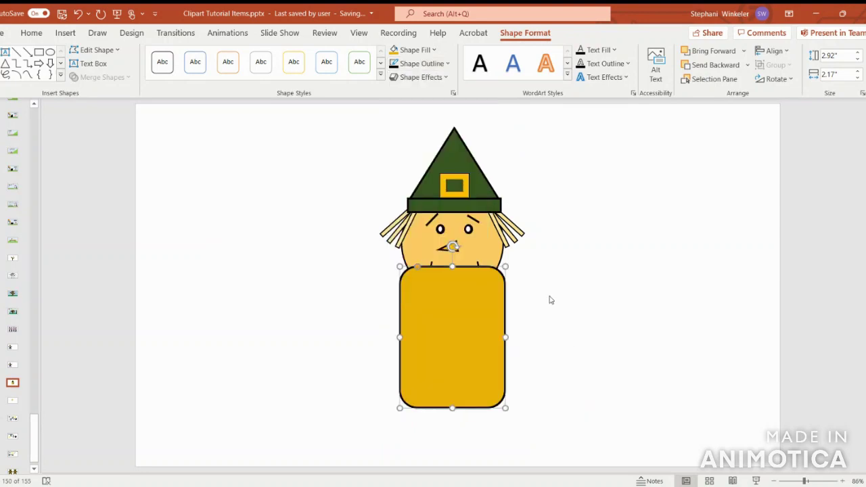
# Tuck the body behind the scarecrow's chin and center it horizontally on the slide
pyautogui.click(712, 65)
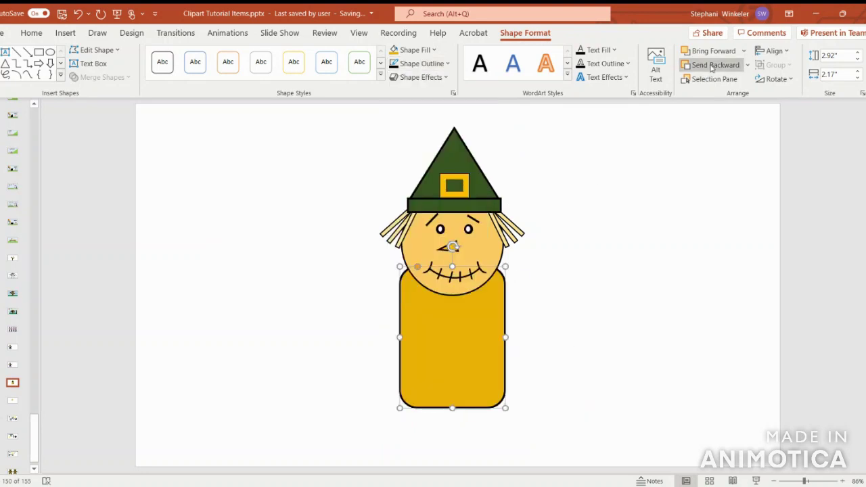
pyautogui.moveTo(494, 324); pyautogui.dragTo(490, 303)
pyautogui.click(771, 51)
pyautogui.click(781, 82)
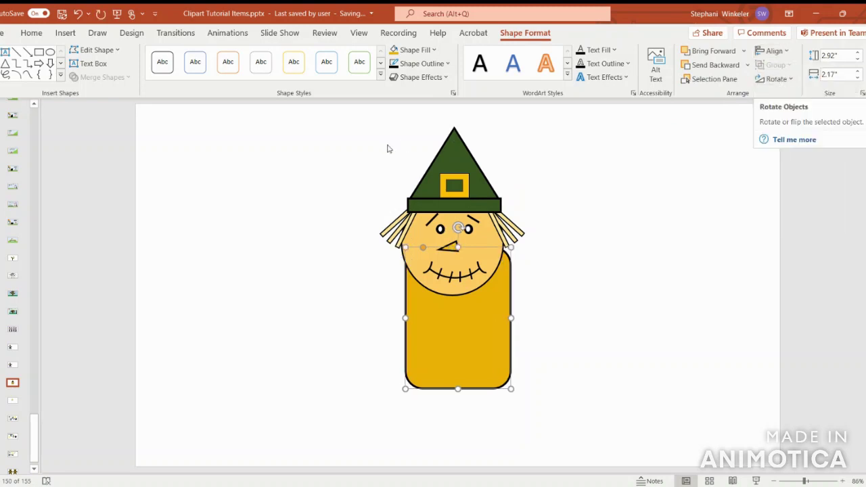
# Center the scarecrow head horizontally on the slide so it lines up with the body
pyautogui.click(433, 173)
pyautogui.click(773, 51)
pyautogui.click(786, 82)
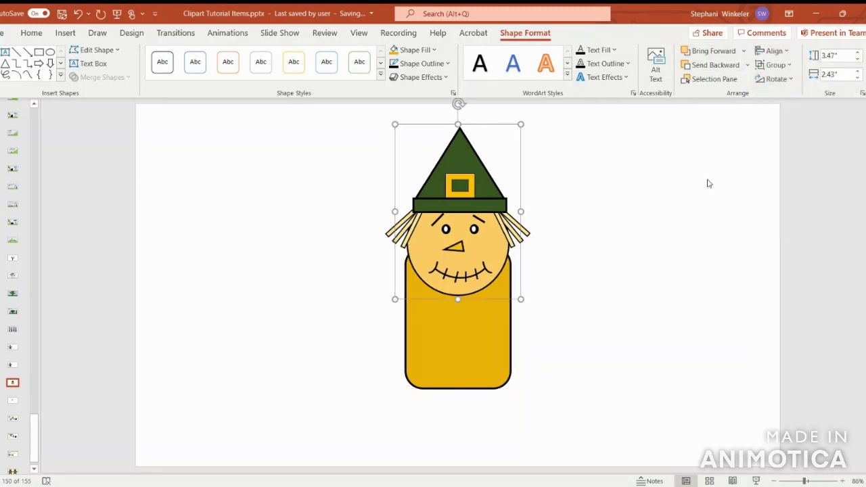
pyautogui.click(588, 332)
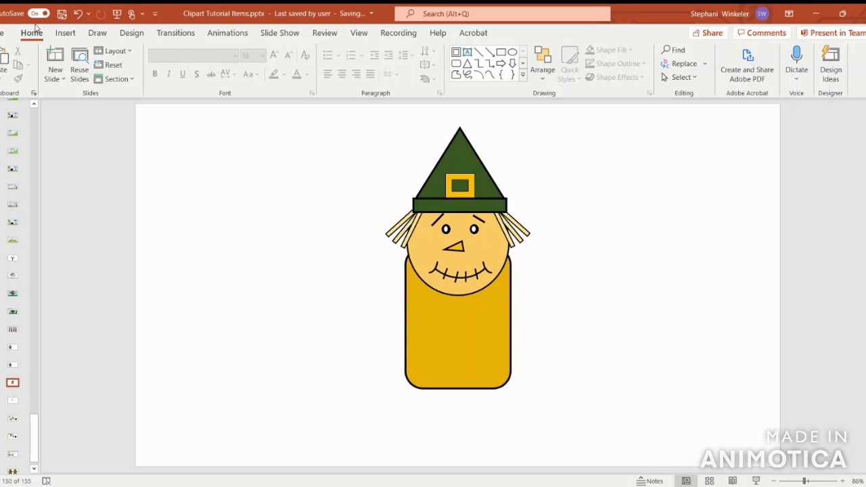
# Draw a narrow rounded rectangle about 2.15" high and 0.68" wide beside the scarecrow as an arm
pyautogui.click(71, 34)
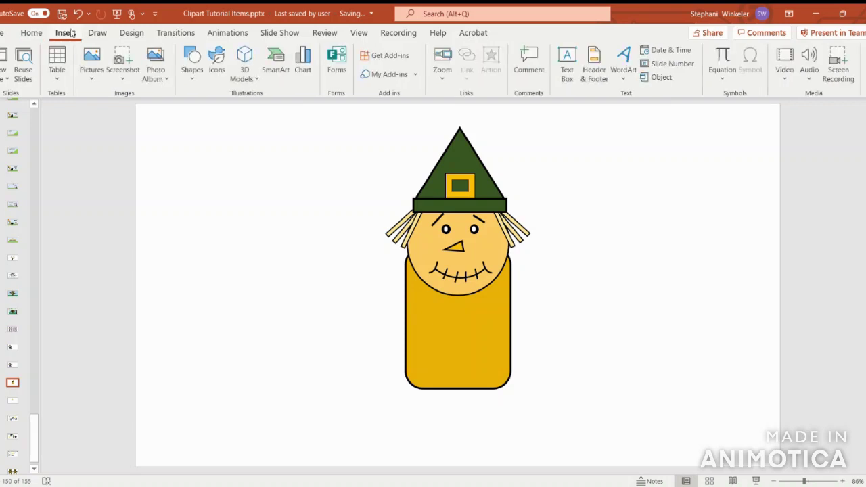
pyautogui.click(192, 77)
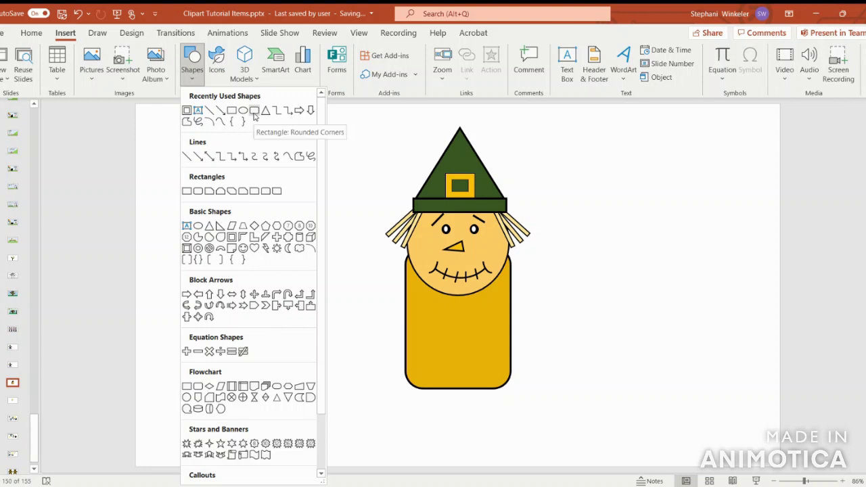
pyautogui.click(255, 111)
pyautogui.moveTo(256, 204); pyautogui.dragTo(290, 310)
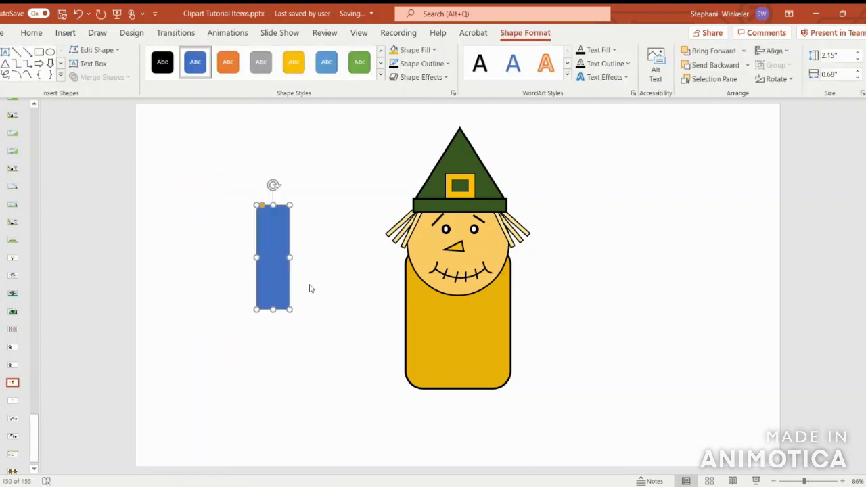
# Copy the body's gold fill and black outline onto the narrow arm rectangle with Format Painter
pyautogui.click(433, 322)
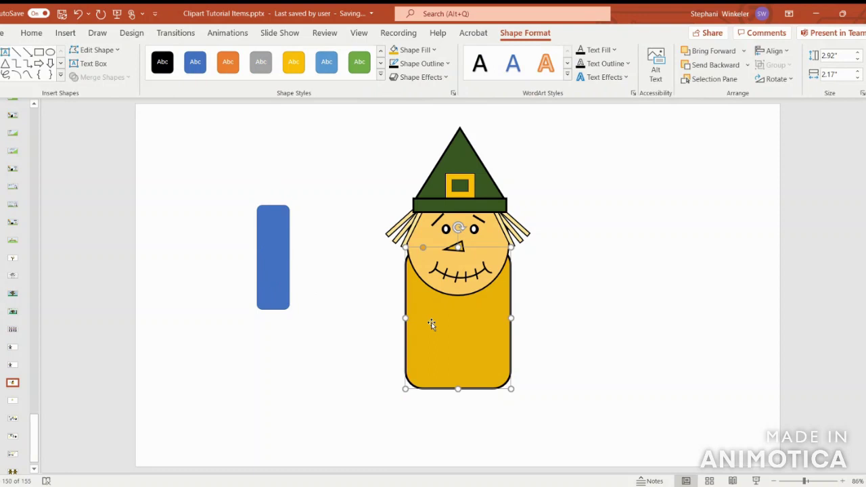
pyautogui.click(33, 34)
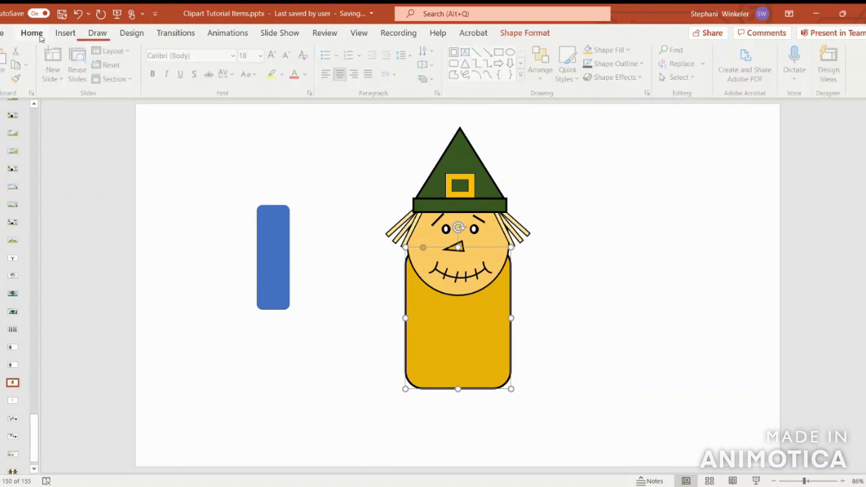
pyautogui.click(19, 80)
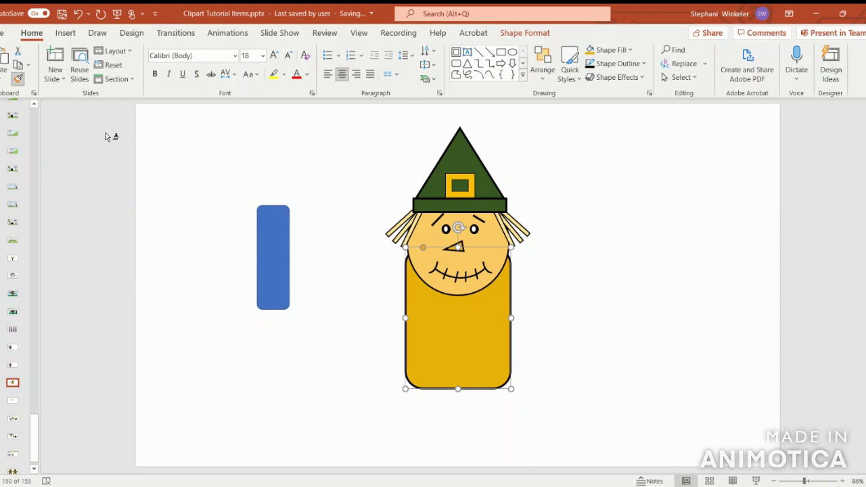
pyautogui.click(281, 251)
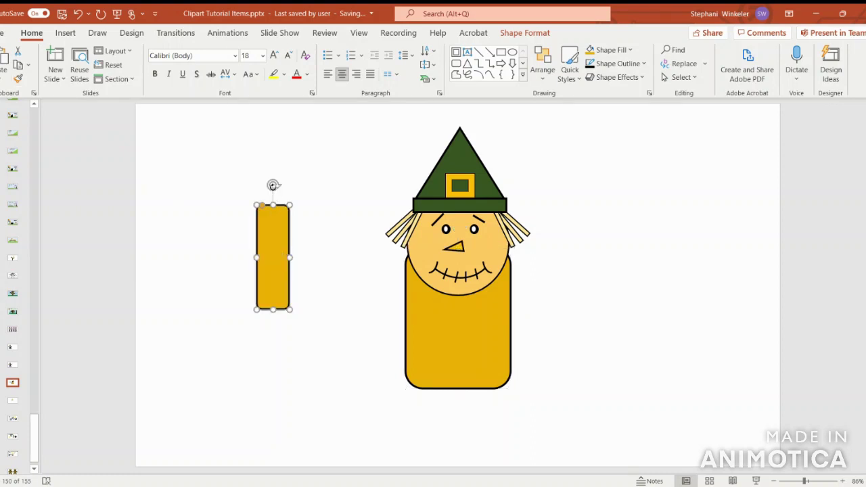
# Rotate the arm to slope outward and downward, and attach it behind the body at the left shoulder
pyautogui.moveTo(273, 185)
pyautogui.mouseDown()
pyautogui.moveTo(318, 190)
pyautogui.moveTo(316, 198)
pyautogui.mouseUp()
pyautogui.moveTo(302, 226); pyautogui.dragTo(411, 289)
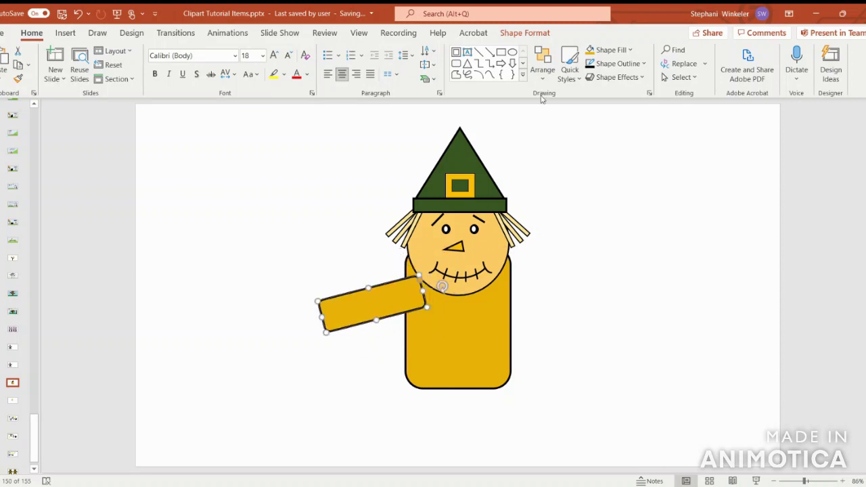
pyautogui.click(535, 34)
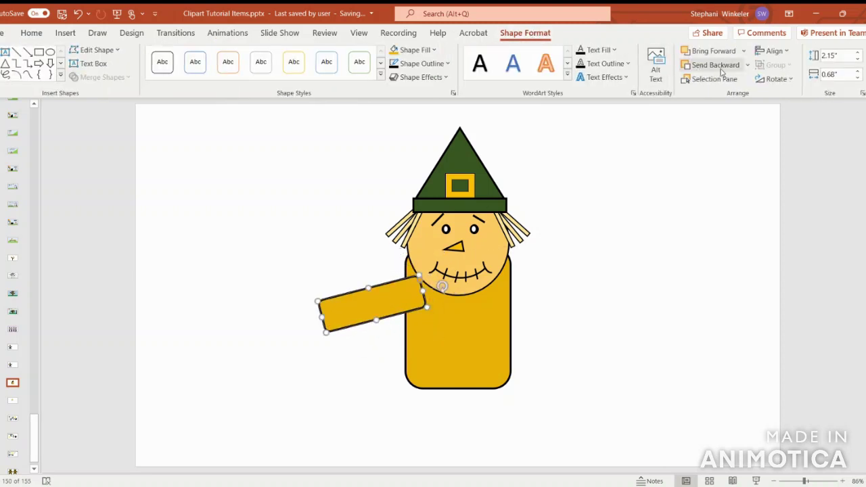
pyautogui.click(715, 65)
pyautogui.moveTo(367, 304); pyautogui.dragTo(368, 298)
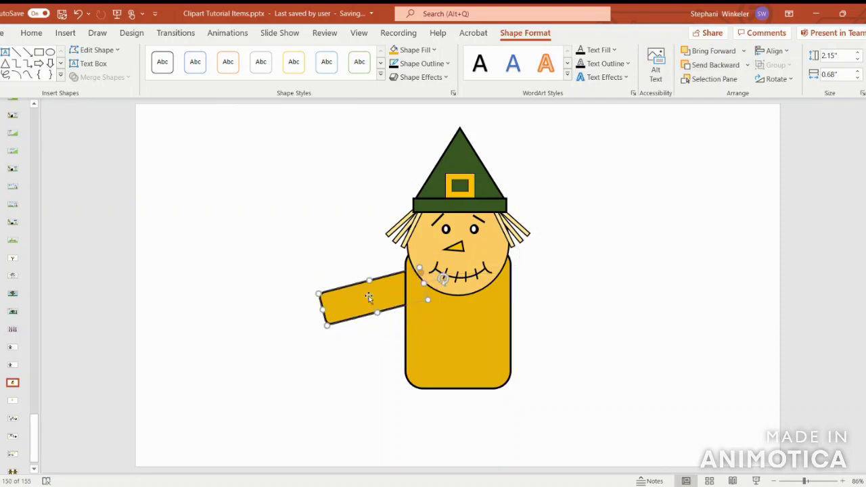
# Duplicate the arm, flip the copy horizontally, and tuck it behind the body at the right shoulder
pyautogui.hotkey('ctrl', 'v')
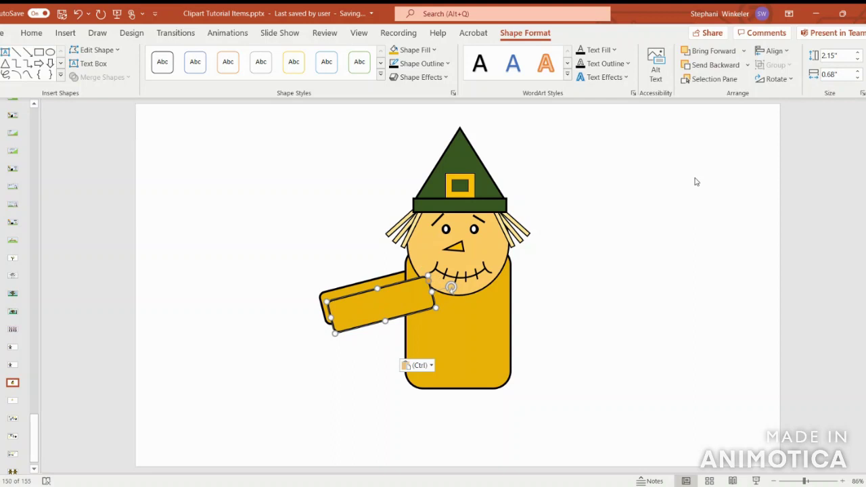
pyautogui.click(775, 78)
pyautogui.click(791, 143)
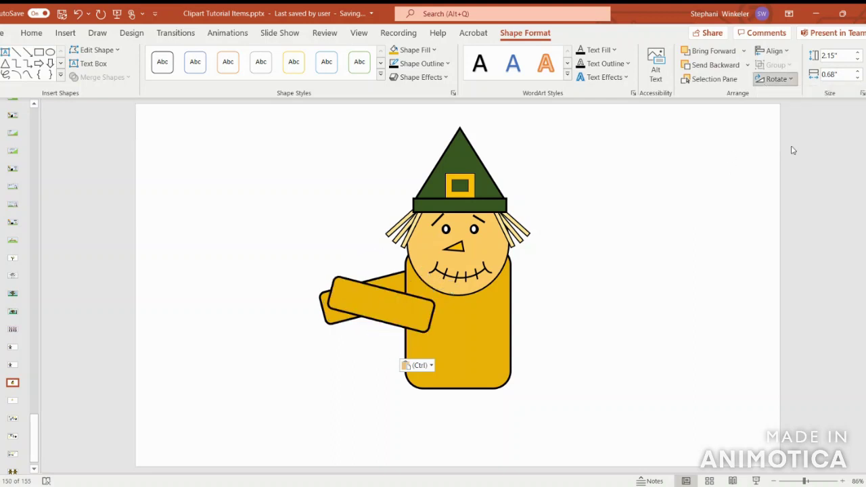
pyautogui.moveTo(414, 313); pyautogui.dragTo(580, 306)
pyautogui.click(715, 64)
pyautogui.click(715, 65)
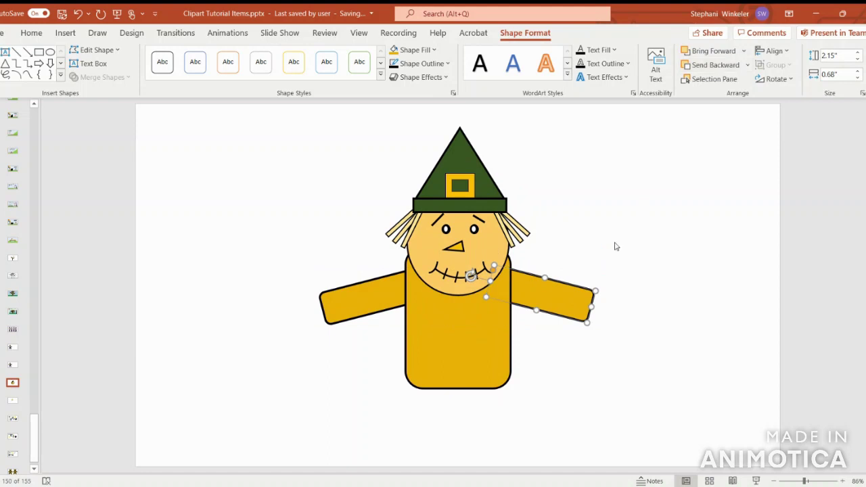
pyautogui.moveTo(543, 288); pyautogui.dragTo(543, 290)
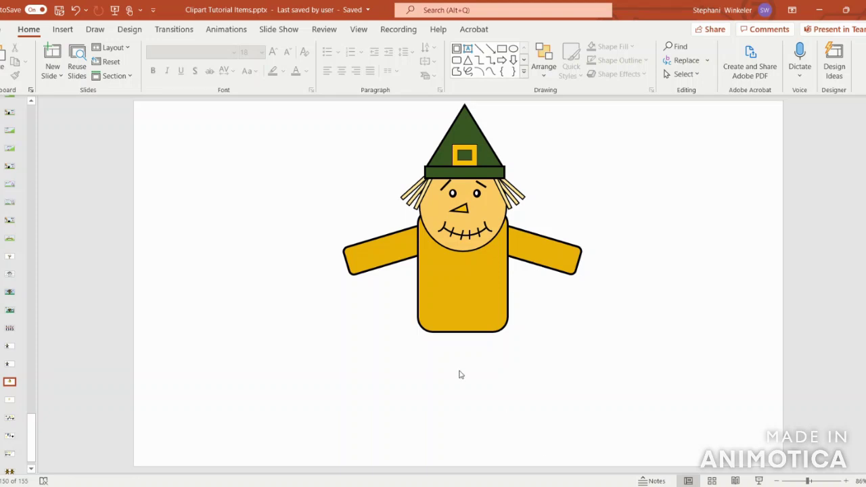
# Duplicate the straw strands of the left hair bundle and place the copy in the empty area left of the scarecrow
pyautogui.click(400, 196)
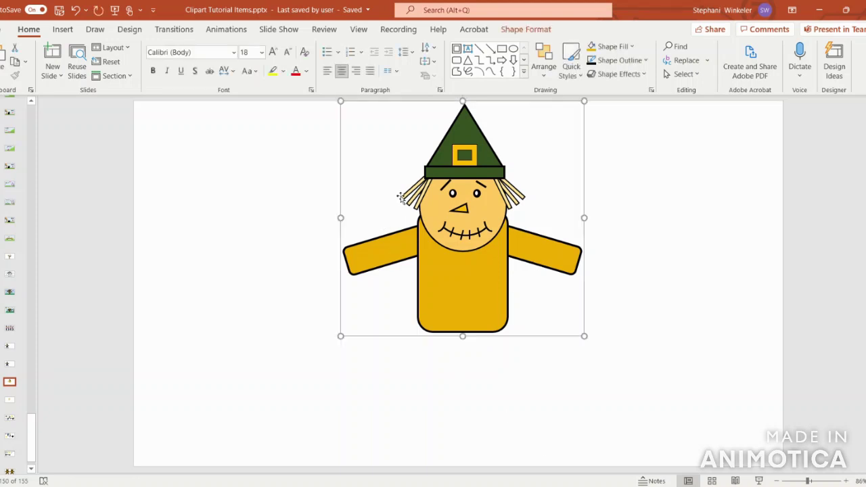
pyautogui.click(401, 196)
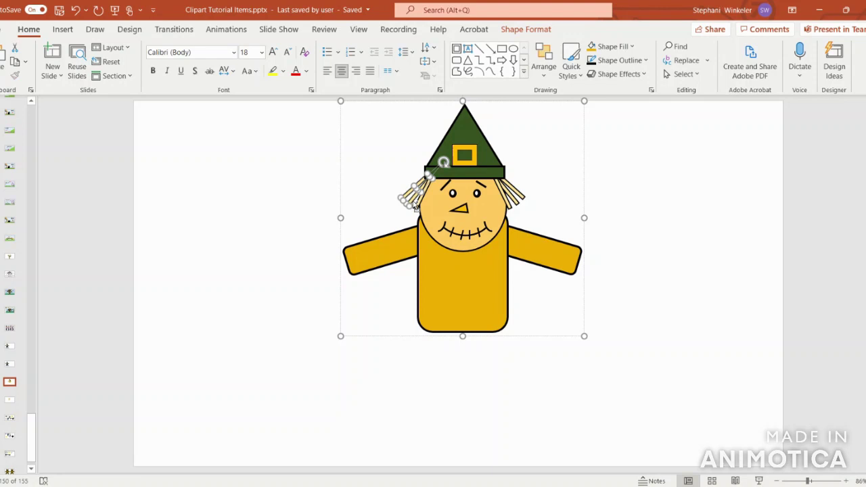
pyautogui.keyDown('shift'); pyautogui.click(417, 204); pyautogui.keyUp('shift')
pyautogui.hotkey('ctrl', 'c')
pyautogui.hotkey('ctrl', 'v')
pyautogui.moveTo(419, 207); pyautogui.dragTo(241, 261)
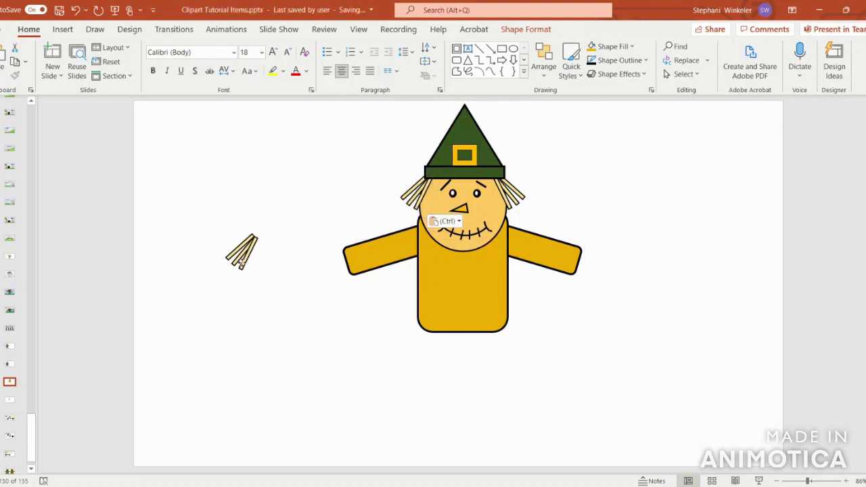
pyautogui.moveTo(253, 218); pyautogui.dragTo(261, 207)
pyautogui.click(262, 252)
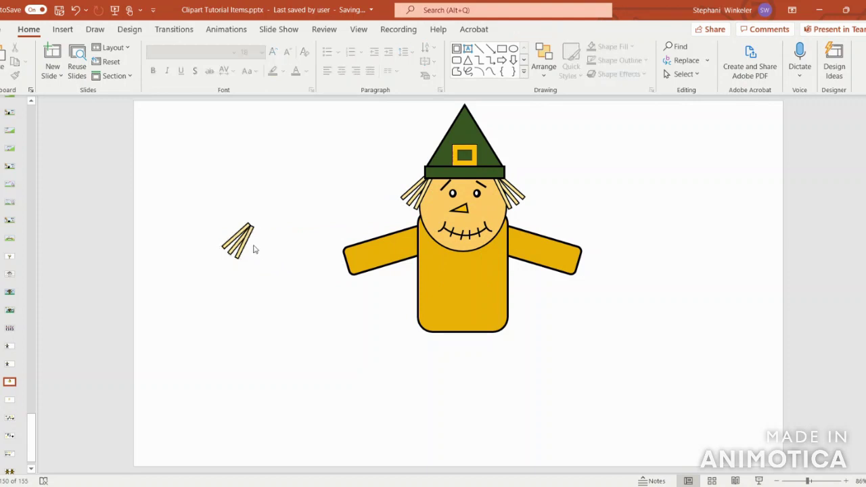
# Add two rotated copies of a strand to the loose straw bundle, fanning it out toward the right
pyautogui.click(244, 241)
pyautogui.hotkey('ctrl', 'c')
pyautogui.hotkey('ctrl', 'v')
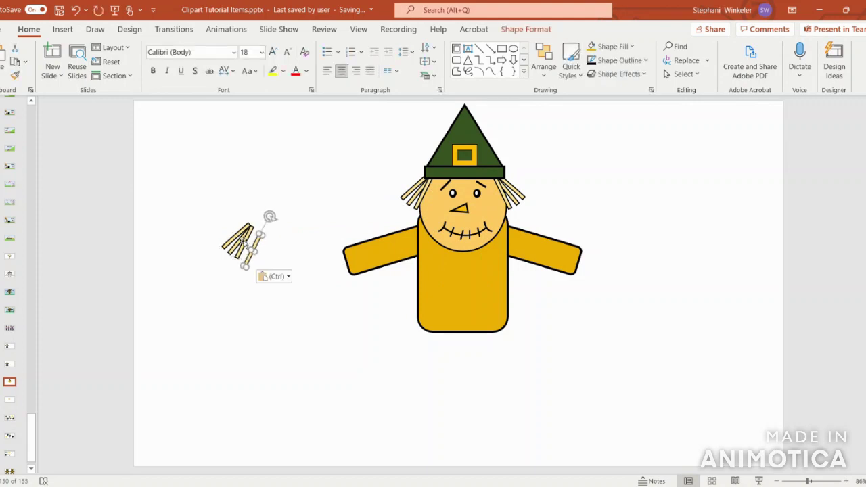
pyautogui.moveTo(269, 217); pyautogui.dragTo(252, 236)
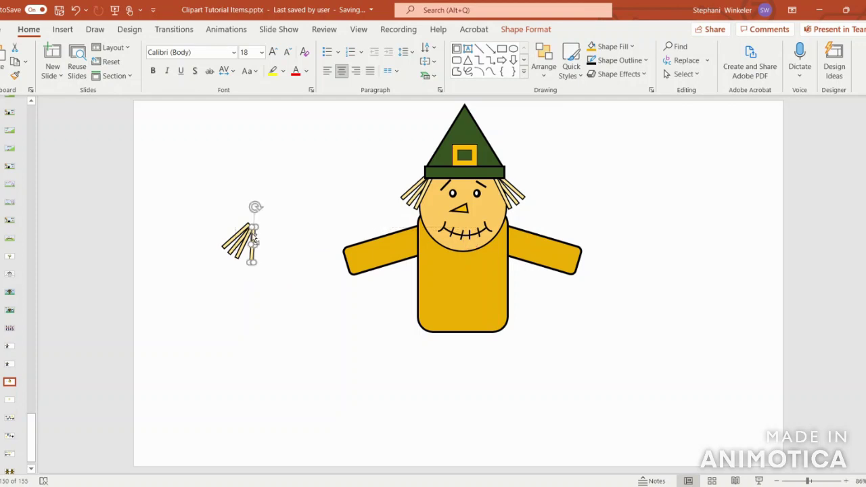
pyautogui.hotkey('ctrl', 'c')
pyautogui.hotkey('ctrl', 'v')
pyautogui.moveTo(263, 216)
pyautogui.mouseDown()
pyautogui.moveTo(258, 235)
pyautogui.moveTo(249, 207)
pyautogui.mouseUp()
pyautogui.moveTo(259, 255); pyautogui.dragTo(261, 253)
# Duplicate the strand again and angle the copy to fill the gap in the middle of the straw fan
pyautogui.hotkey('ctrl', 'v')
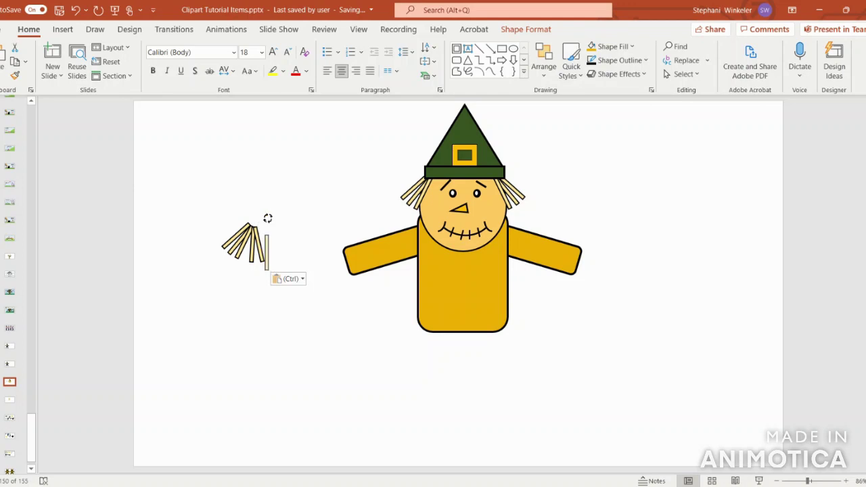
pyautogui.moveTo(266, 245); pyautogui.dragTo(258, 208)
pyautogui.moveTo(246, 255); pyautogui.dragTo(244, 255)
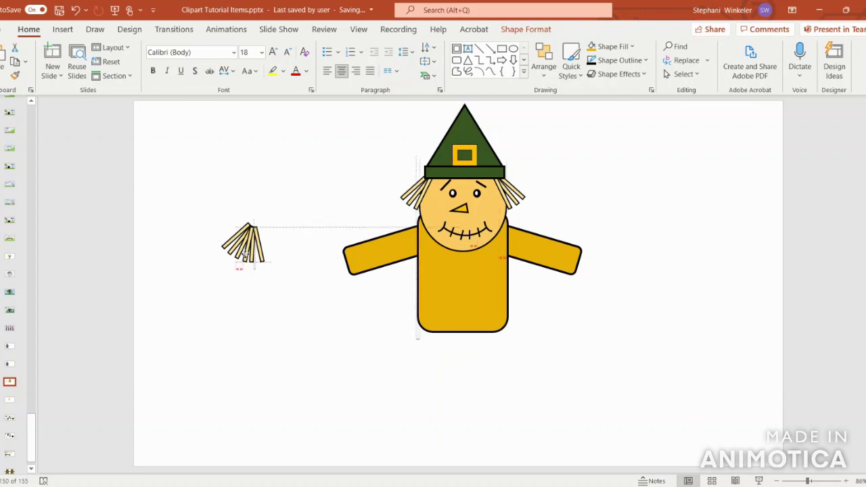
pyautogui.moveTo(245, 254); pyautogui.dragTo(245, 255)
pyautogui.click(277, 309)
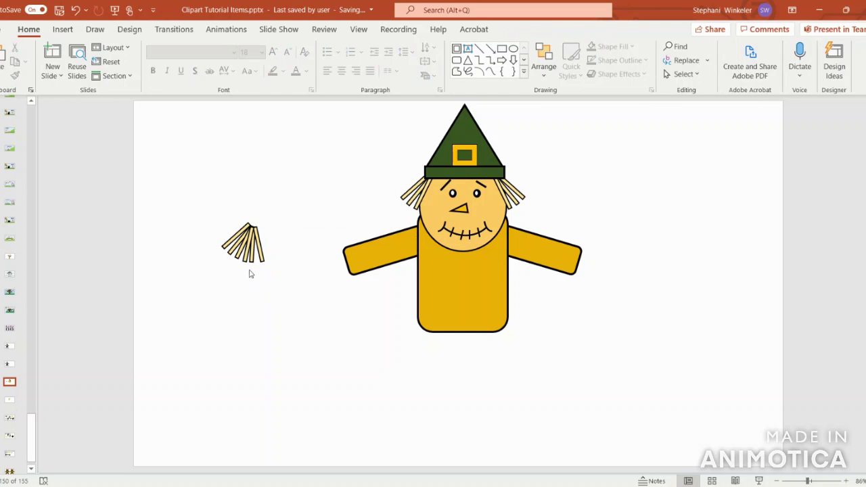
# Duplicate one slanted strand and rotate the copy into place as the uppermost left strand of the fan
pyautogui.click(235, 253)
pyautogui.hotkey('ctrl', 'v')
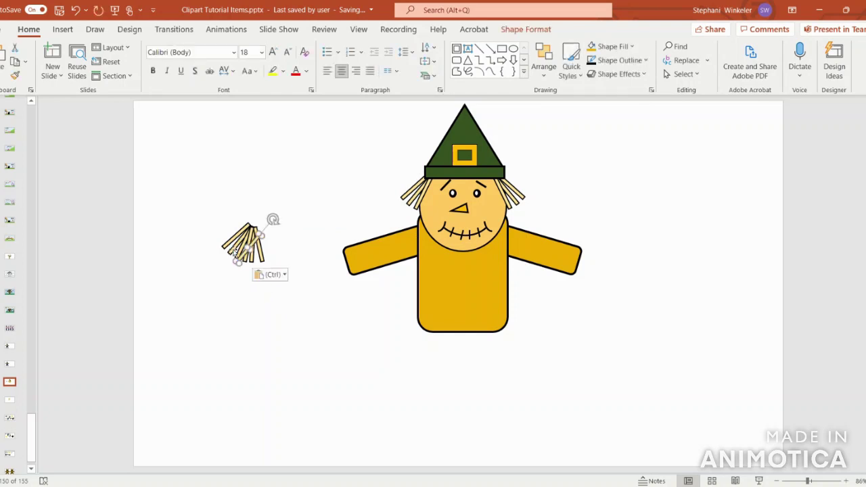
pyautogui.moveTo(252, 247); pyautogui.dragTo(240, 226)
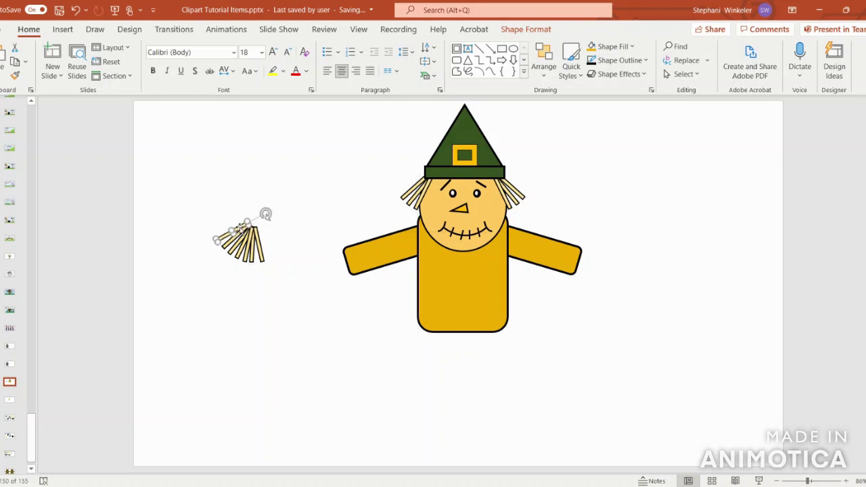
pyautogui.click(261, 307)
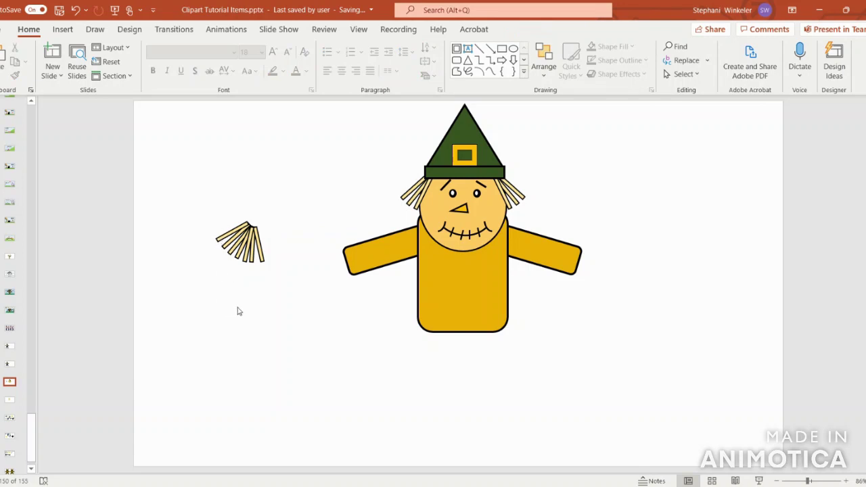
# Select all the strands of the loose straw fan and group them into one hand
pyautogui.click(238, 231)
pyautogui.keyDown('ctrl'); pyautogui.click(233, 252); pyautogui.keyUp('ctrl')
pyautogui.keyDown('ctrl'); pyautogui.click(240, 254); pyautogui.keyUp('ctrl')
pyautogui.keyDown('ctrl'); pyautogui.click(251, 263); pyautogui.keyUp('ctrl')
pyautogui.keyDown('ctrl'); pyautogui.click(255, 261); pyautogui.keyUp('ctrl')
pyautogui.keyDown('ctrl'); pyautogui.click(260, 257); pyautogui.keyUp('ctrl')
pyautogui.rightClick(261, 256)
pyautogui.moveTo(311, 107)
pyautogui.click(385, 107)
# Rotate the straw hand to point outward and tuck it behind the end of the left arm
pyautogui.moveTo(249, 238); pyautogui.dragTo(343, 268)
pyautogui.moveTo(333, 228); pyautogui.dragTo(369, 243)
pyautogui.moveTo(345, 271); pyautogui.dragTo(342, 260)
pyautogui.click(526, 29)
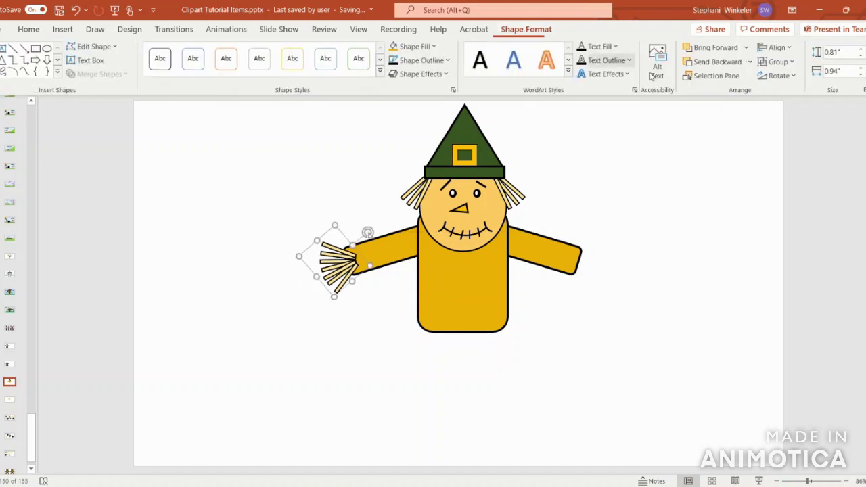
pyautogui.click(710, 61)
pyautogui.moveTo(334, 268); pyautogui.dragTo(334, 265)
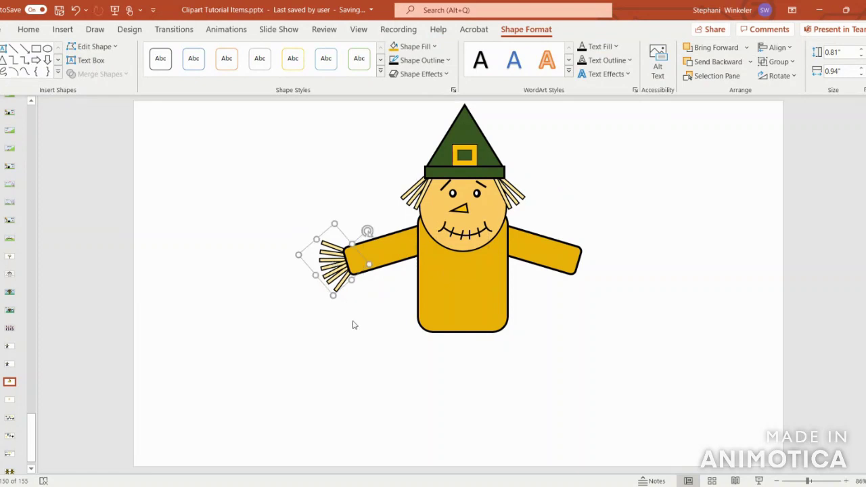
# Duplicate the straw hand, flip the copy horizontally, and tuck it behind the end of the right arm
pyautogui.hotkey('ctrl', 'v')
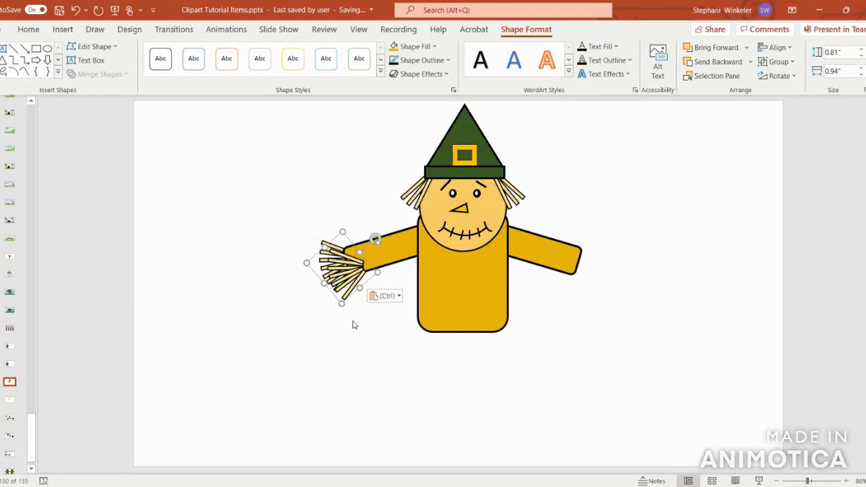
pyautogui.click(777, 75)
pyautogui.click(782, 142)
pyautogui.moveTo(335, 269); pyautogui.dragTo(593, 266)
pyautogui.click(705, 62)
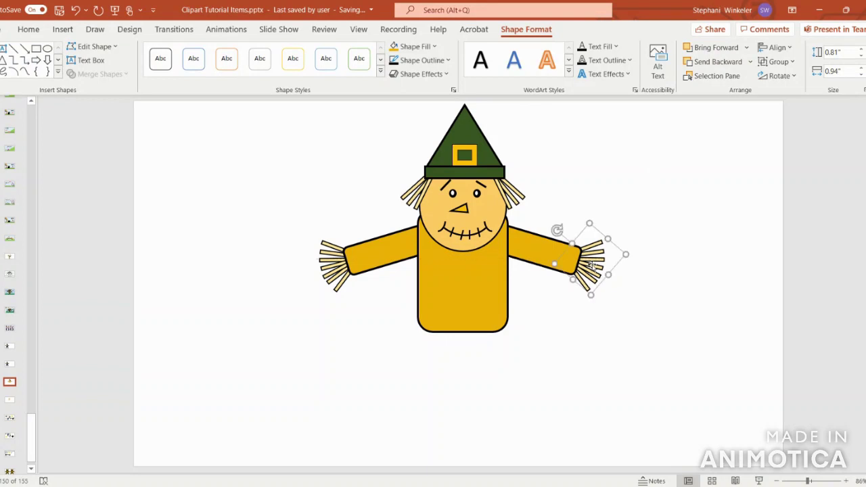
pyautogui.click(677, 322)
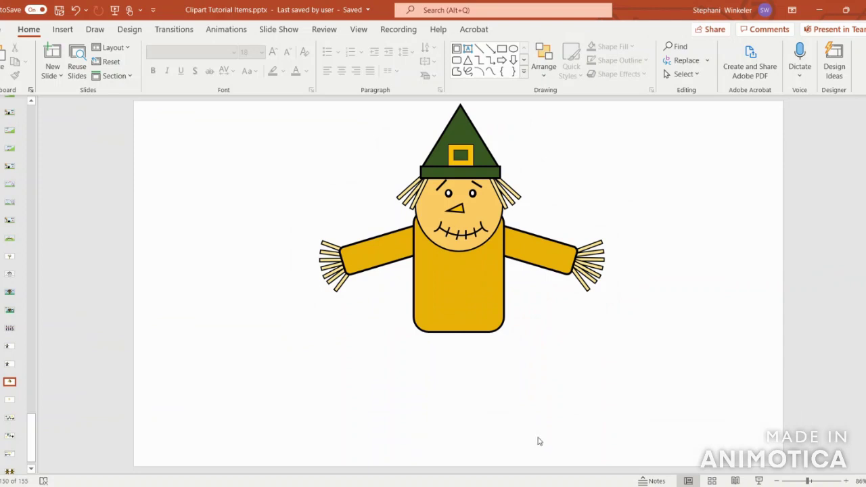
# Duplicate the gold rounded body and place the copy in the empty area left of the scarecrow
pyautogui.click(462, 293)
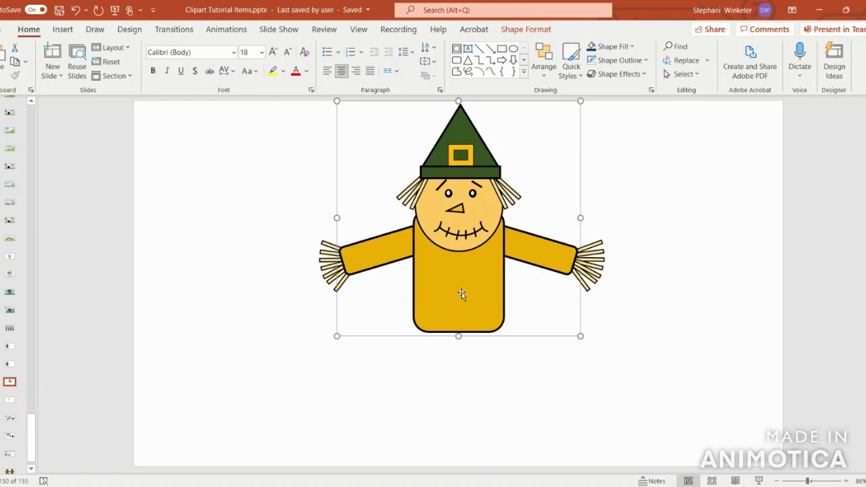
pyautogui.click(461, 294)
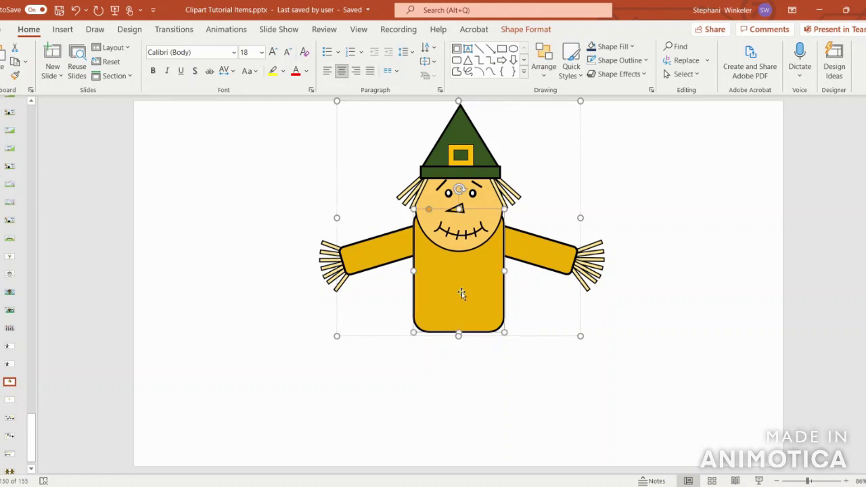
pyautogui.hotkey('ctrl', 'c')
pyautogui.hotkey('ctrl', 'v')
pyautogui.moveTo(461, 292); pyautogui.dragTo(223, 285)
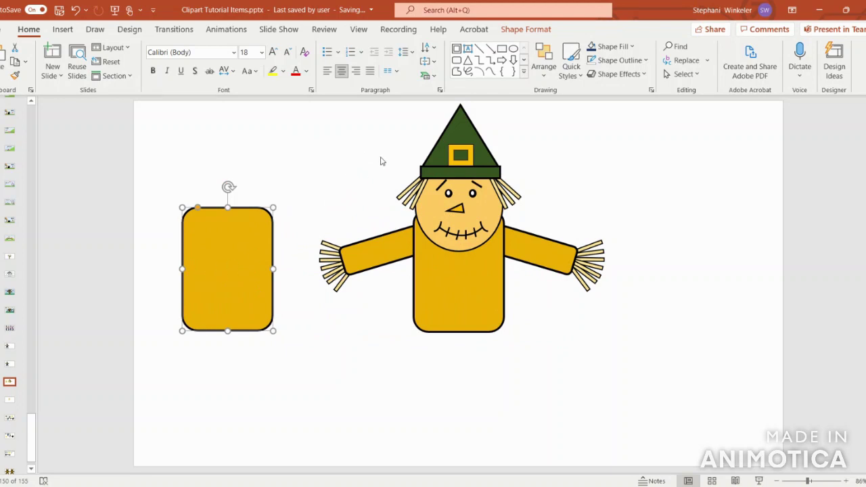
# Fill the copied body shape with Blue, Accent 1, Darker 50% and remove its outline
pyautogui.click(504, 31)
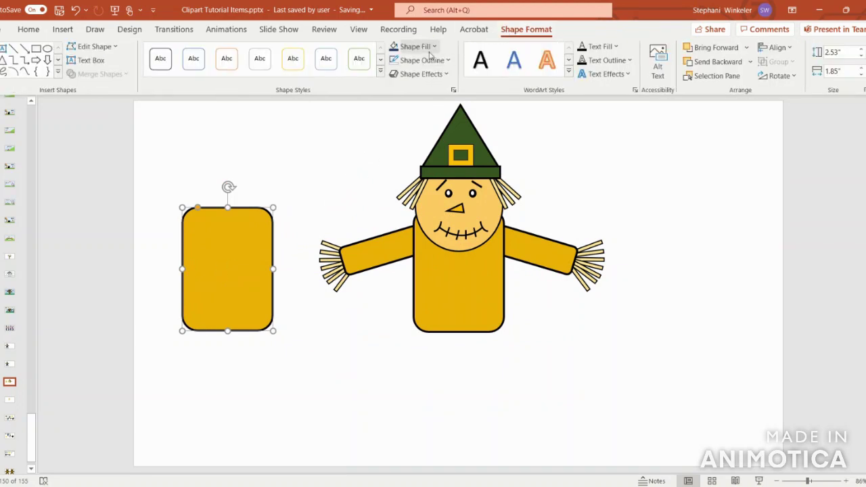
pyautogui.click(418, 48)
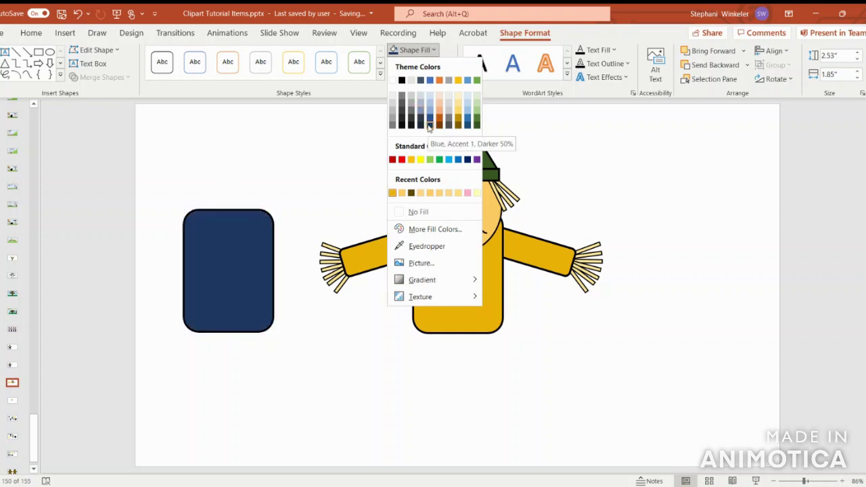
pyautogui.click(428, 126)
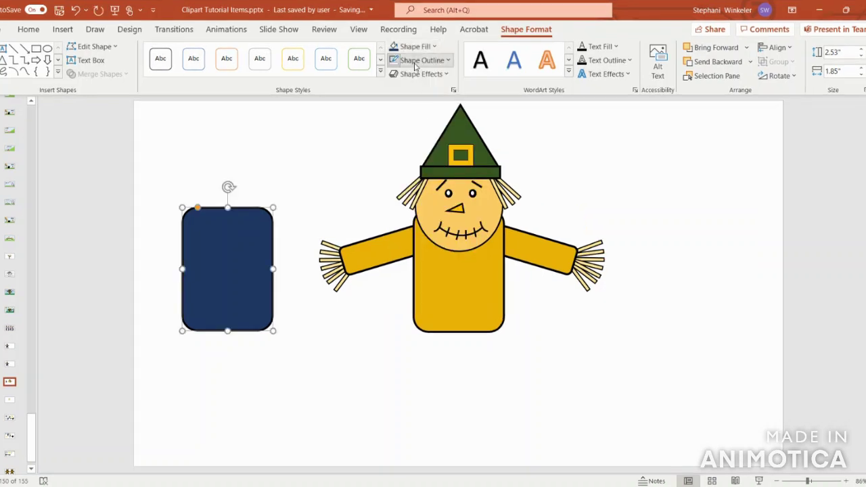
pyautogui.click(415, 63)
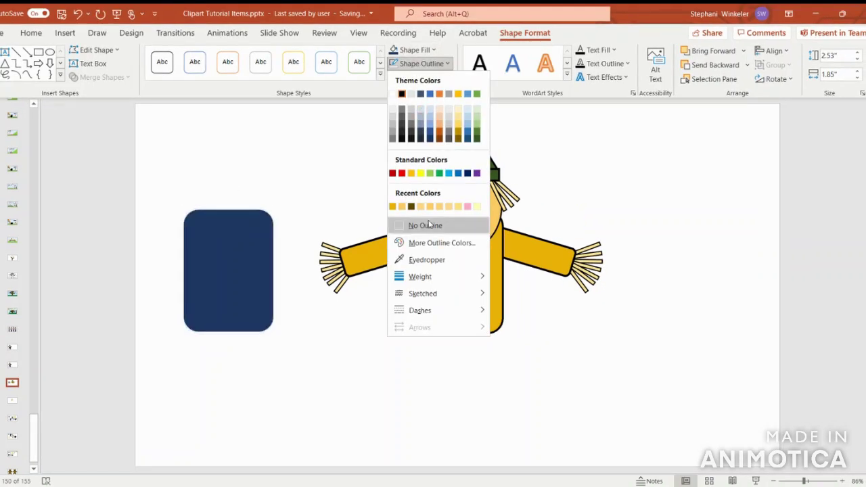
pyautogui.click(425, 225)
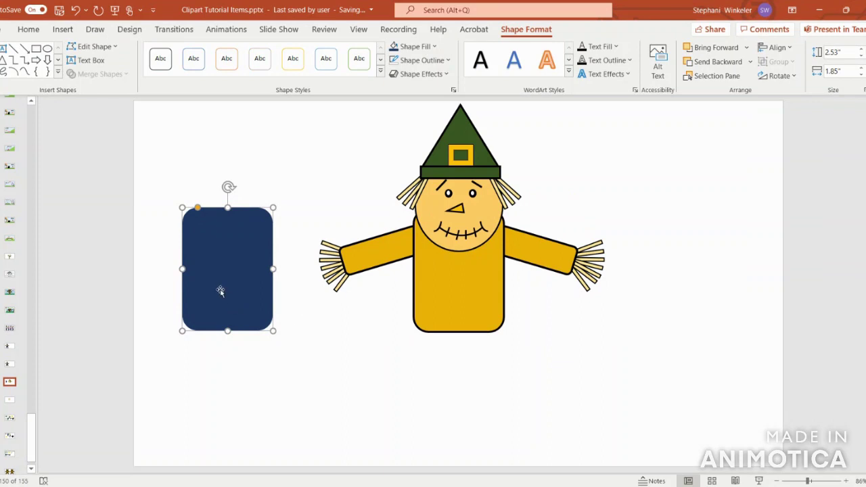
# Place the dark blue shape over the lower body as overalls, resize it to about 1.8" by 1.95", and center it horizontally
pyautogui.moveTo(216, 247); pyautogui.dragTo(446, 305)
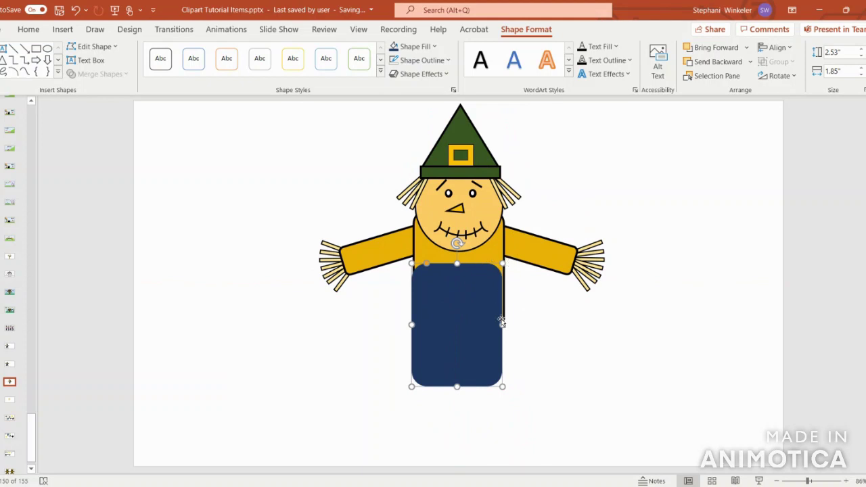
pyautogui.moveTo(502, 324); pyautogui.dragTo(505, 325)
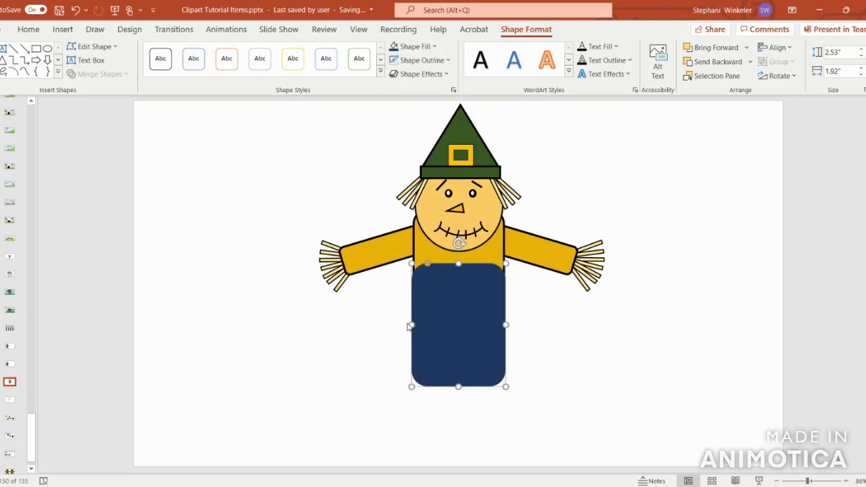
pyautogui.moveTo(411, 325); pyautogui.dragTo(407, 325)
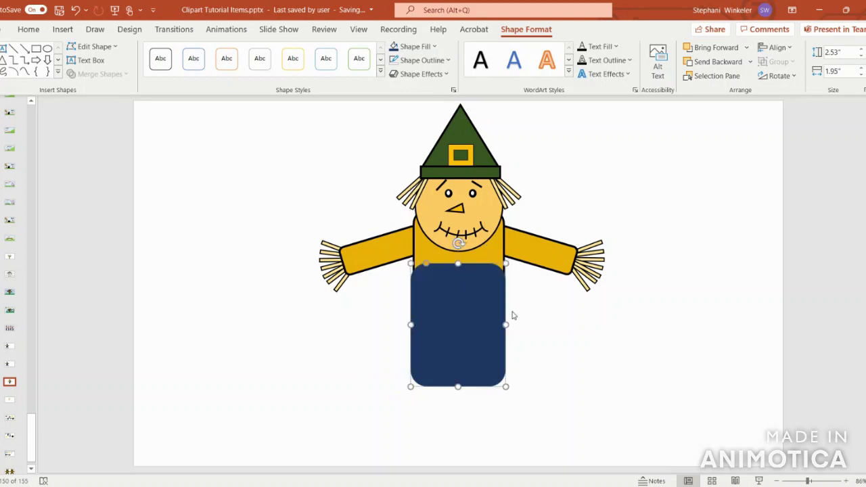
pyautogui.moveTo(458, 386); pyautogui.dragTo(456, 351)
pyautogui.click(775, 47)
pyautogui.click(783, 85)
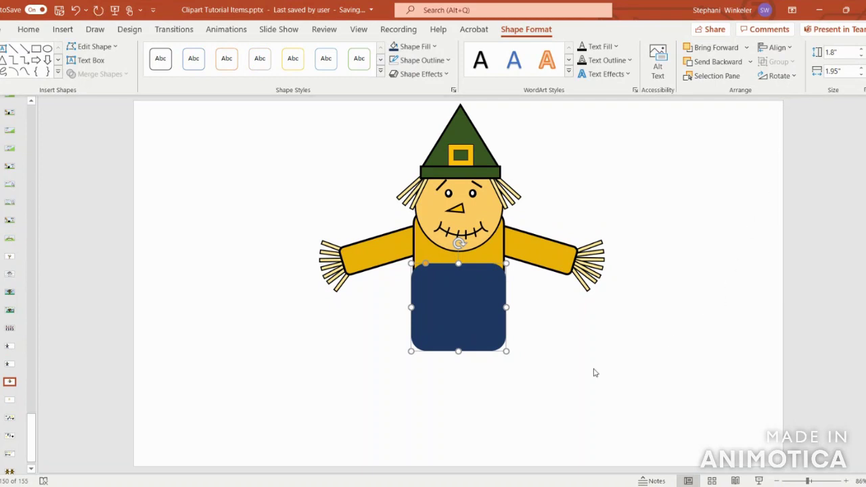
pyautogui.click(576, 382)
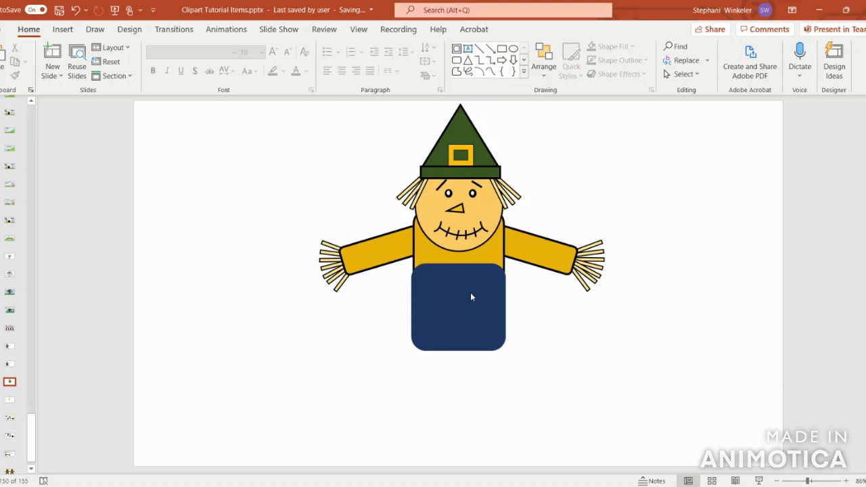
# Draw a narrow upright rectangle about 1.16" by 0.25" left of the scarecrow and fill it with the same dark blue
pyautogui.click(63, 31)
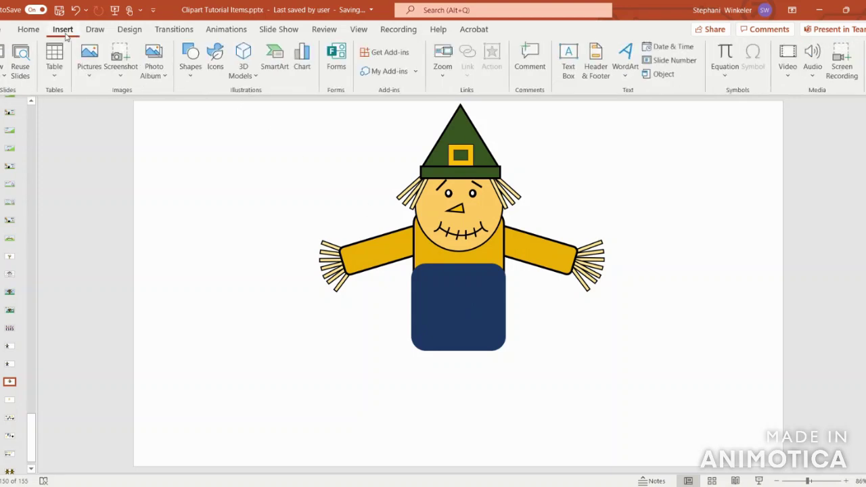
pyautogui.click(191, 60)
pyautogui.click(231, 112)
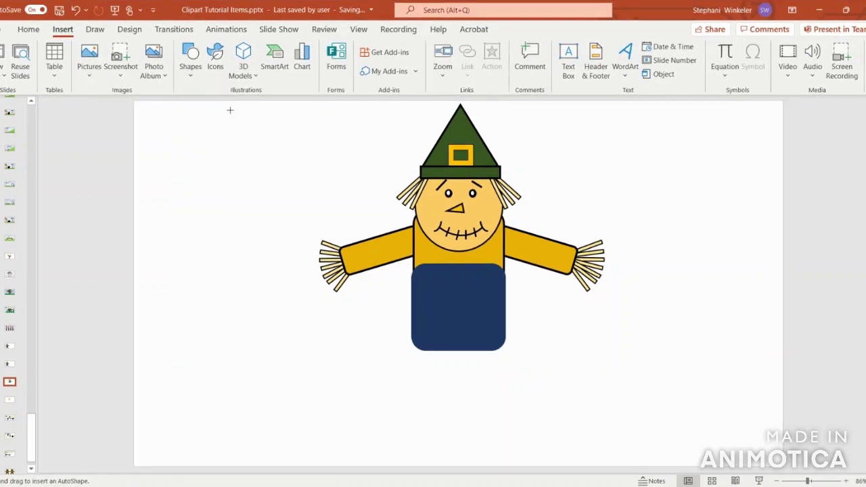
pyautogui.moveTo(199, 168); pyautogui.dragTo(213, 223)
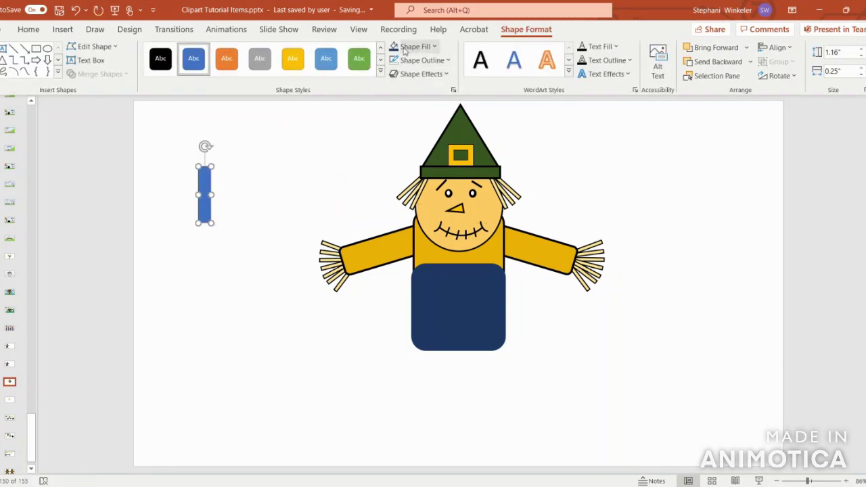
pyautogui.click(393, 49)
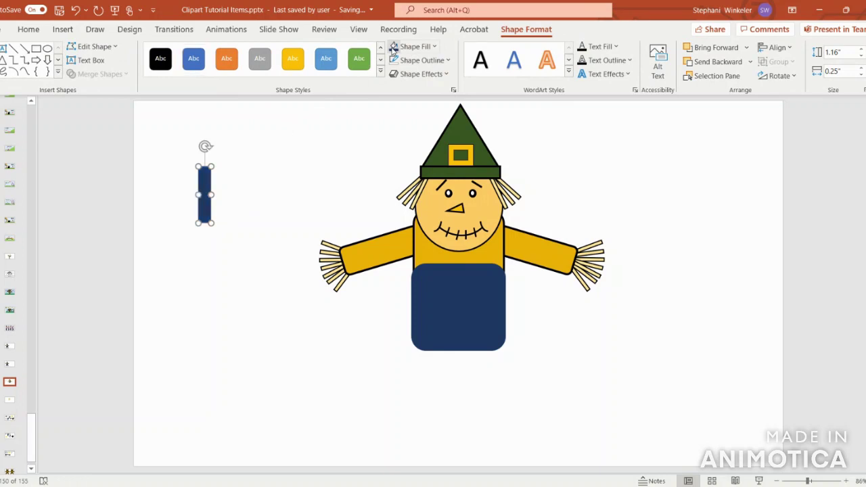
# Give the narrow blue rectangle a black outline with a weight of 3 pt
pyautogui.click(409, 60)
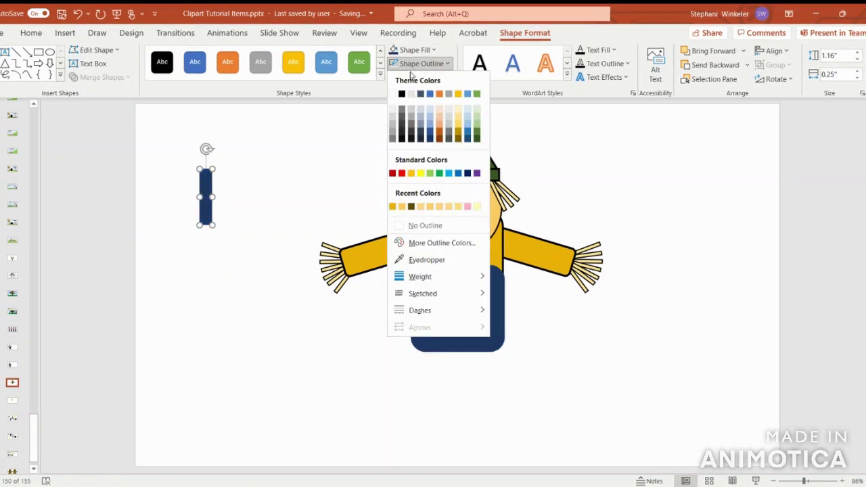
pyautogui.click(413, 225)
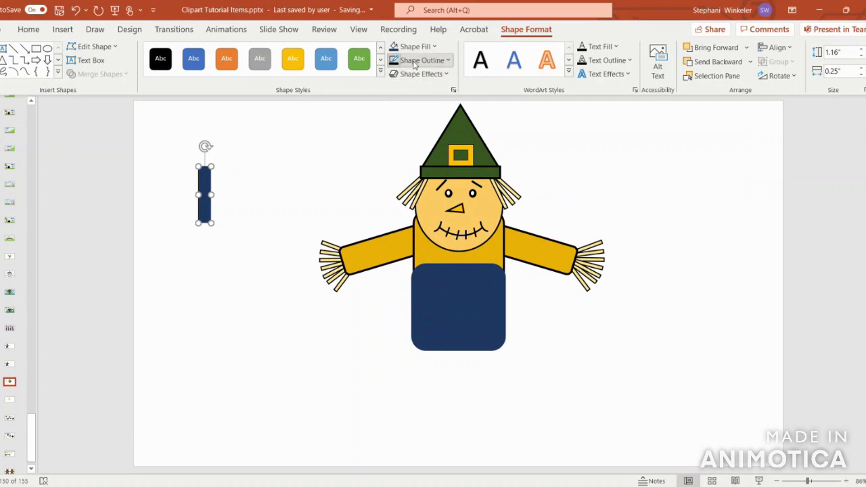
pyautogui.click(415, 61)
pyautogui.moveTo(438, 274)
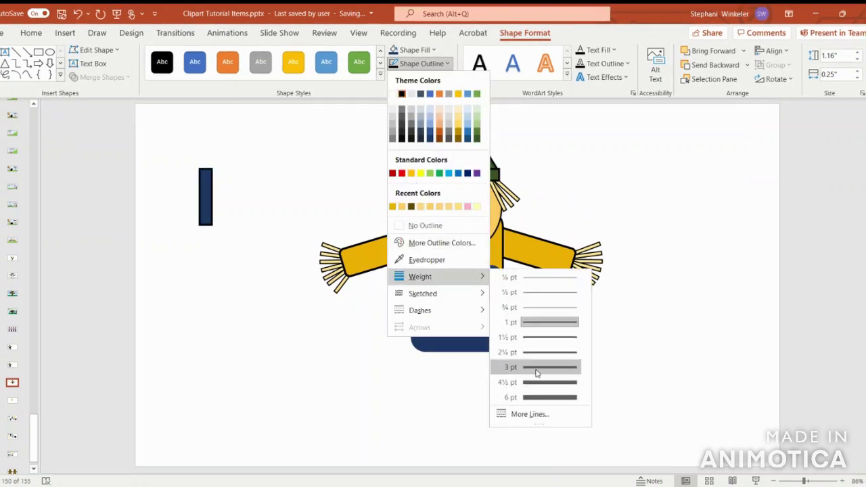
pyautogui.click(537, 369)
# Place the narrow dark blue strap on the left side of the chest, overlapping the overalls' top edge, and try its stacking order
pyautogui.moveTo(210, 181); pyautogui.dragTo(434, 236)
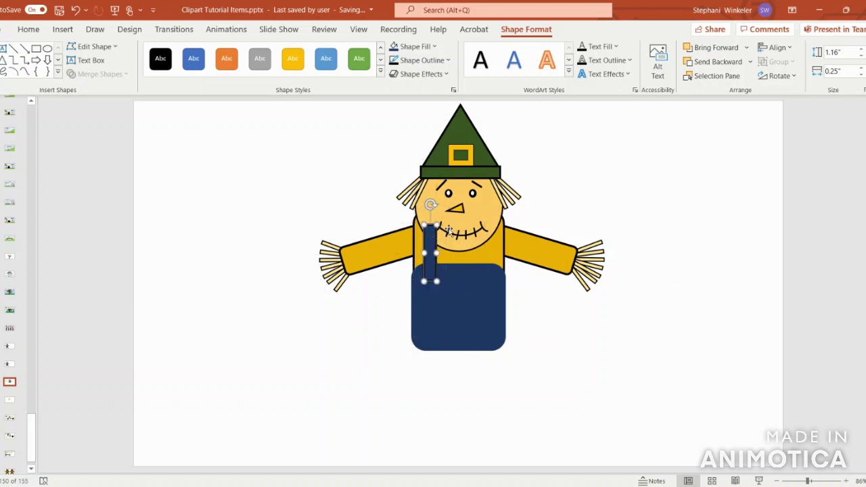
pyautogui.click(477, 207)
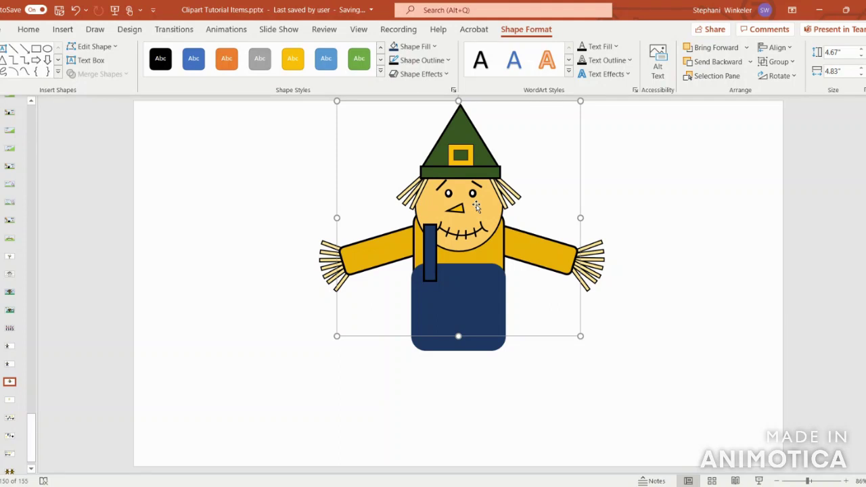
pyautogui.click(570, 195)
pyautogui.click(432, 251)
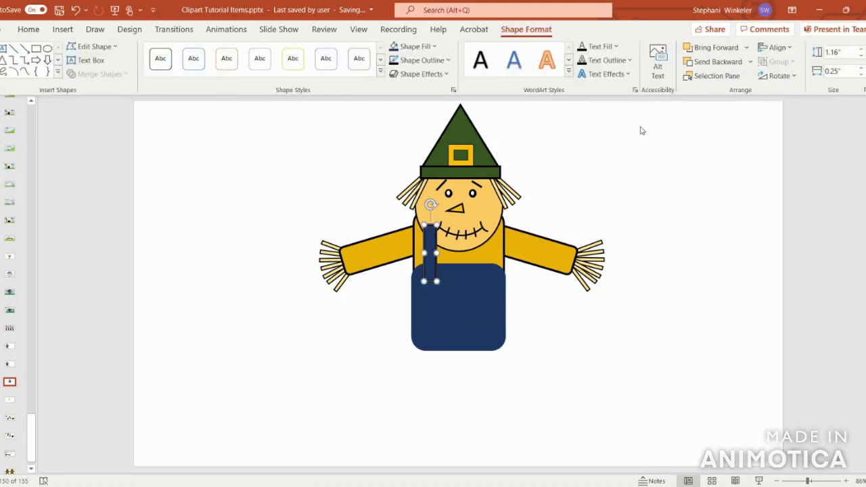
pyautogui.click(716, 63)
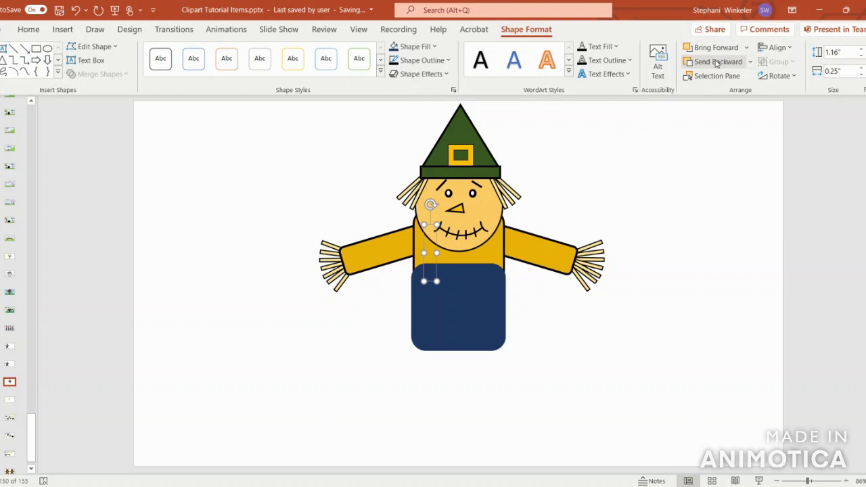
pyautogui.click(716, 50)
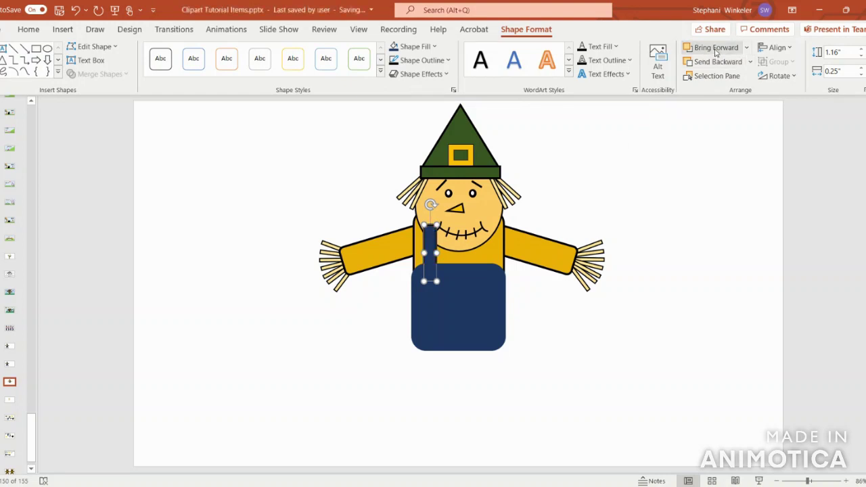
# Ungroup the scarecrow's head, body and arms into separate objects
pyautogui.click(488, 203)
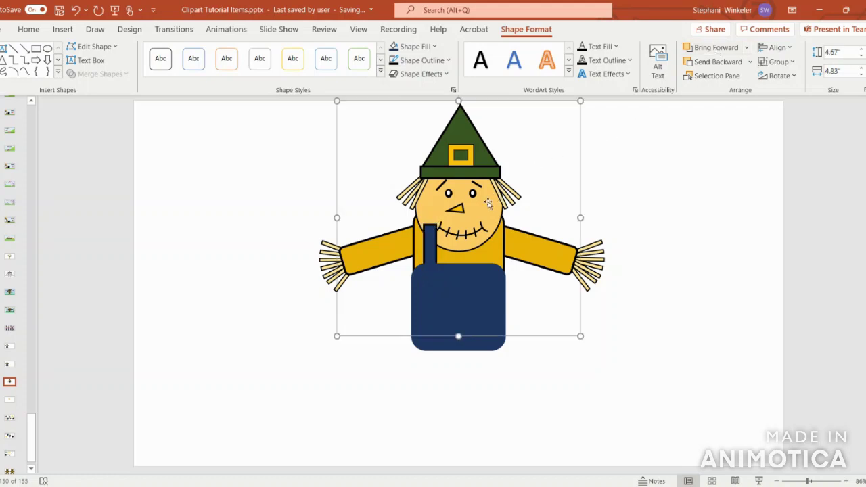
pyautogui.click(778, 62)
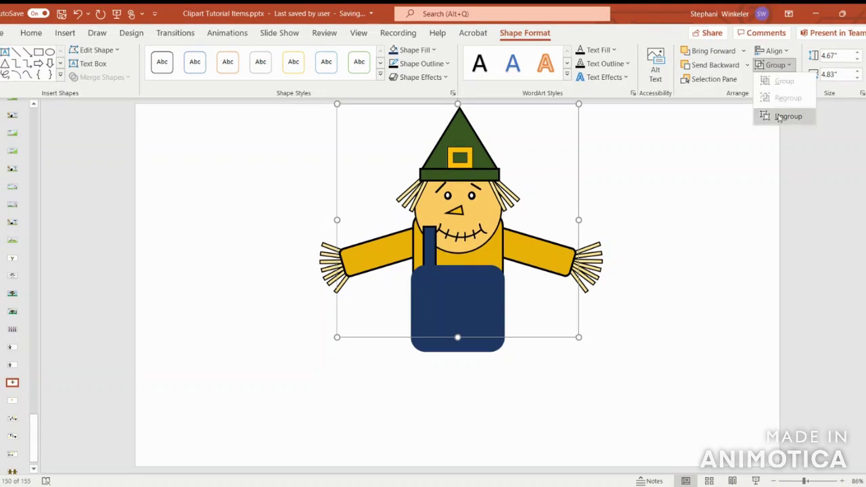
pyautogui.click(784, 116)
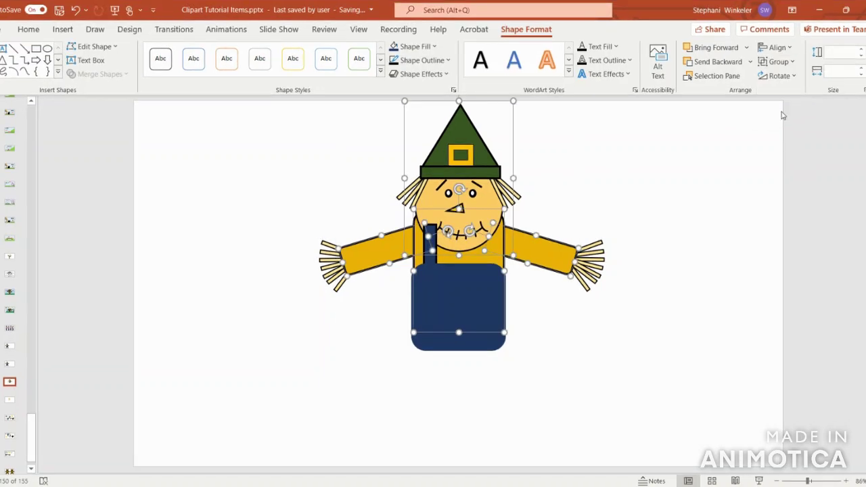
pyautogui.click(687, 158)
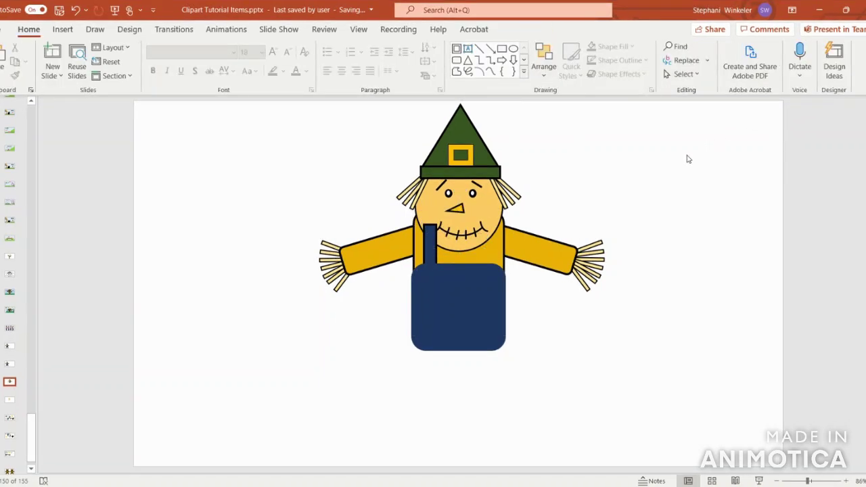
# Send the left strap backward behind the head, and undo the accidental move of the overalls
pyautogui.click(433, 254)
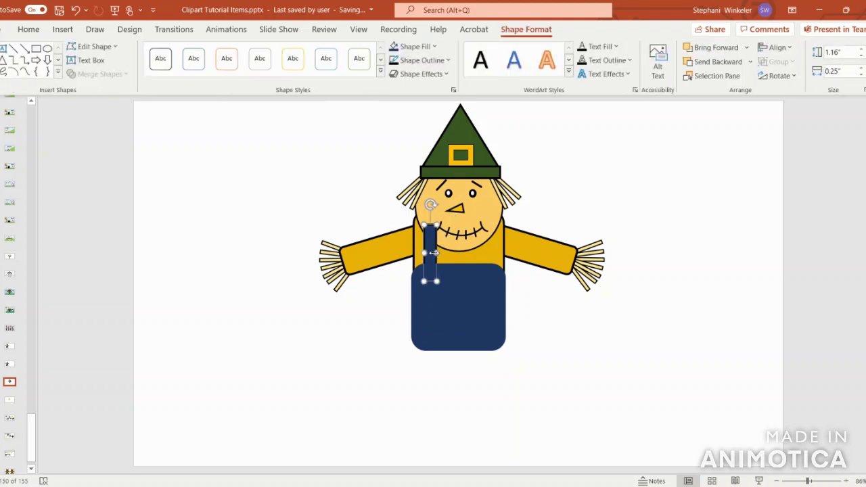
pyautogui.click(704, 64)
pyautogui.moveTo(429, 272); pyautogui.dragTo(428, 265)
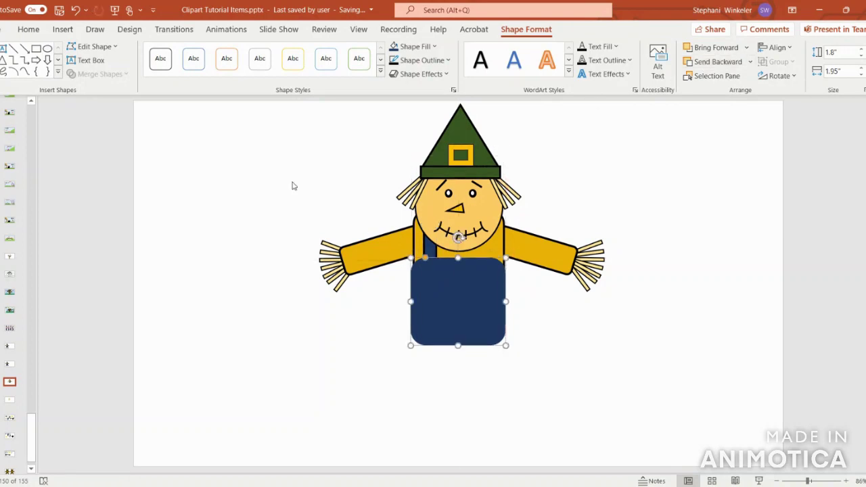
pyautogui.click(76, 11)
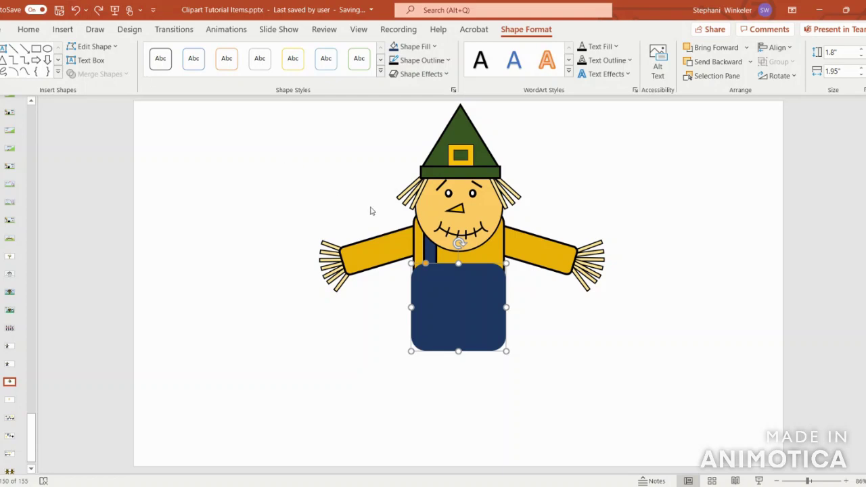
# Duplicate the strap, place the copy on the right side of the chest, and send it backward behind the head and overalls
pyautogui.click(432, 254)
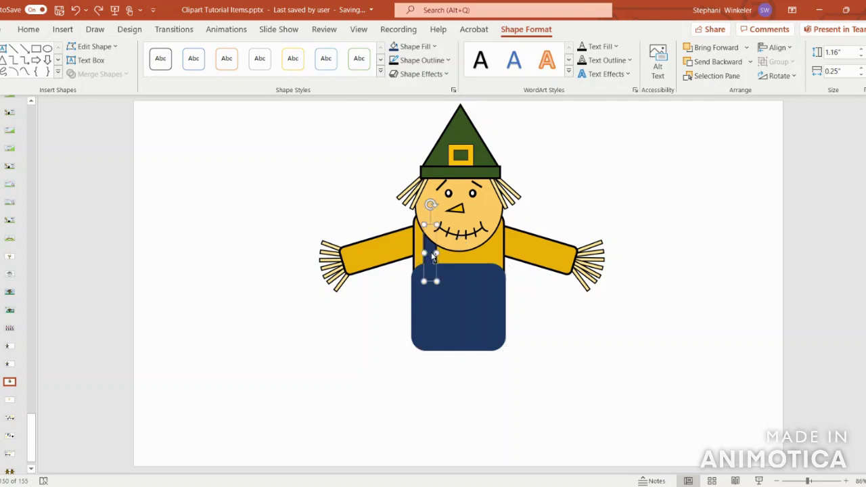
pyautogui.hotkey('ctrl', 'v')
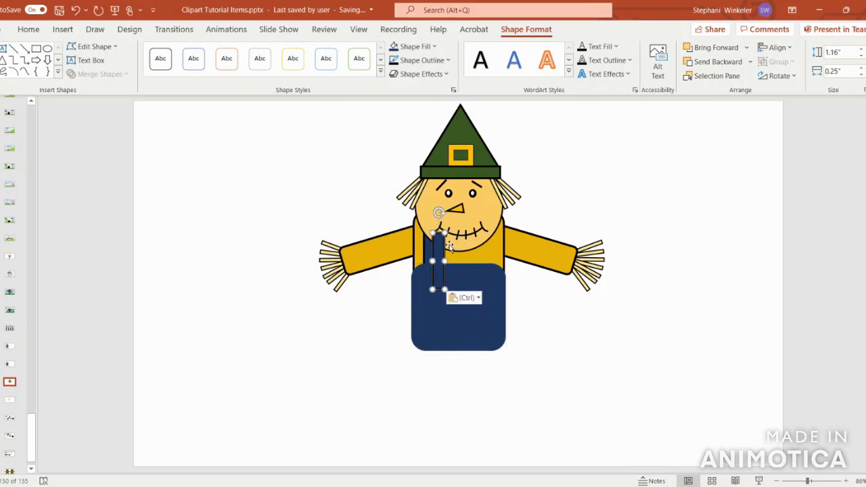
pyautogui.moveTo(437, 248); pyautogui.dragTo(488, 239)
pyautogui.click(730, 65)
pyautogui.click(730, 64)
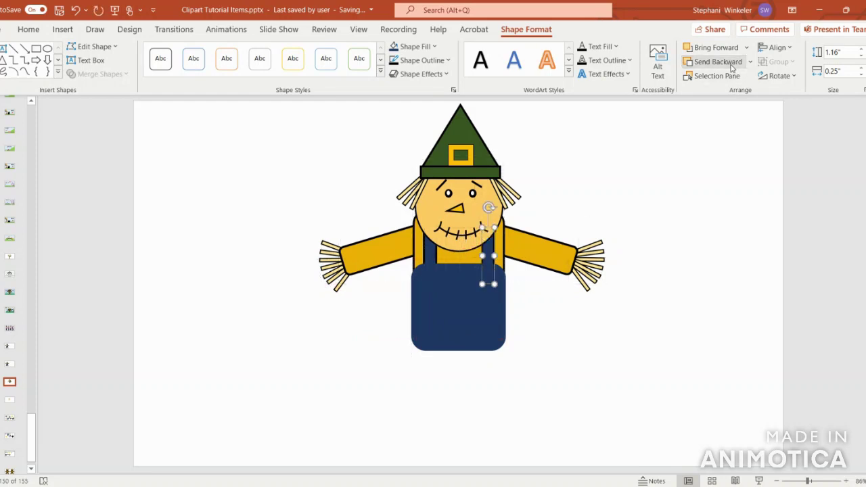
pyautogui.click(672, 248)
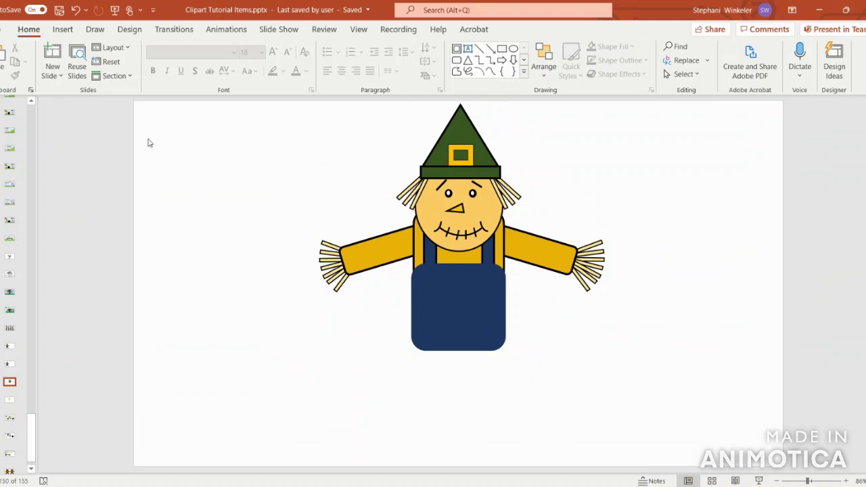
# Draw a small oval about 0.3" by 0.33" on the empty area left of the scarecrow and fill it black
pyautogui.click(68, 30)
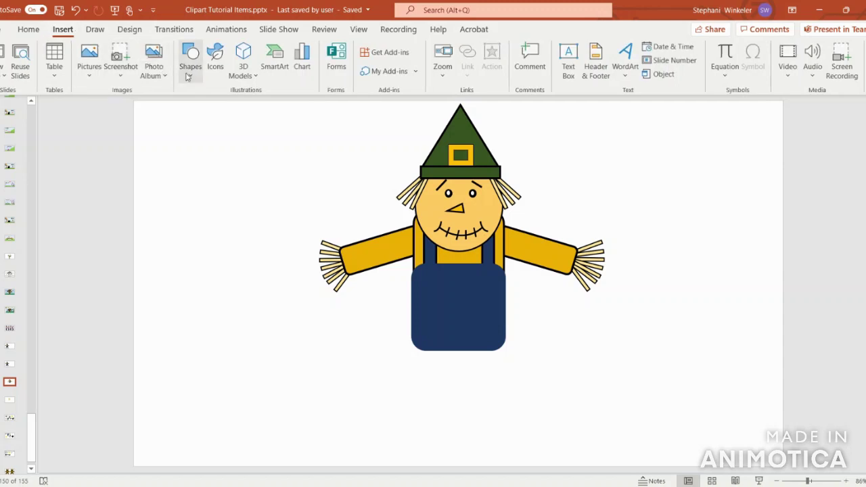
pyautogui.click(190, 75)
pyautogui.click(241, 109)
pyautogui.moveTo(216, 149); pyautogui.dragTo(234, 161)
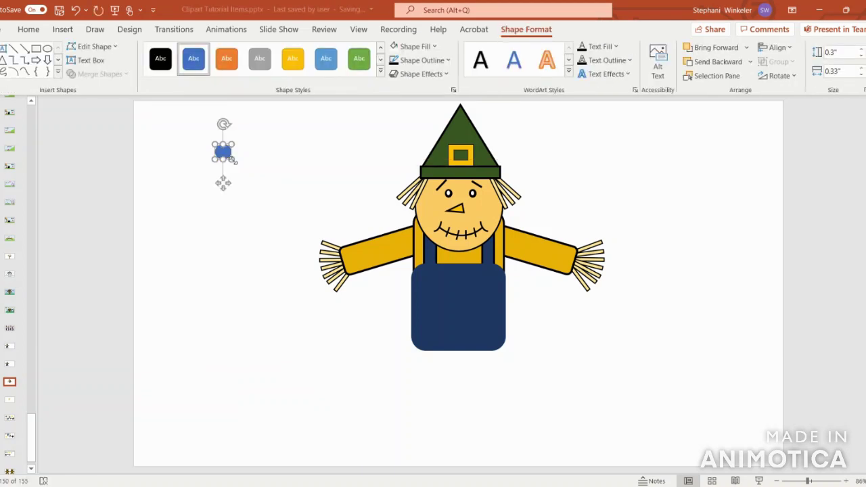
pyautogui.click(434, 46)
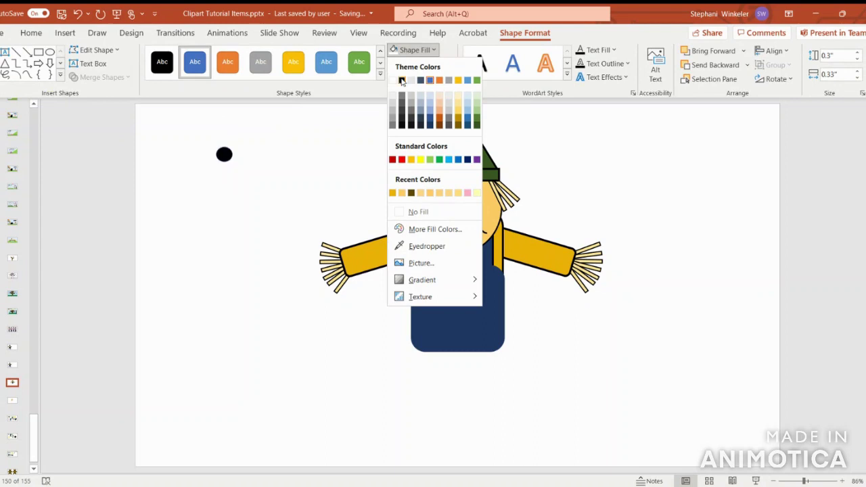
pyautogui.click(402, 81)
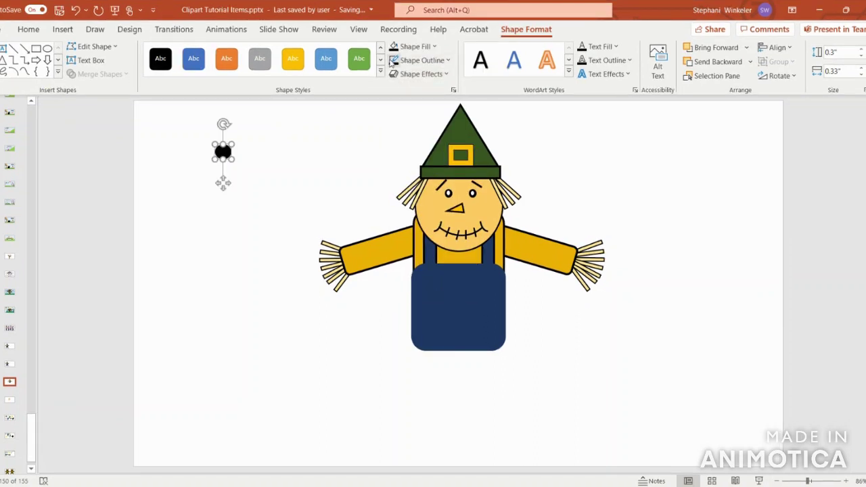
# Duplicate the black circle, shrink the copy to about 0.13" by 0.1", fill it white, and place it just below the circle
pyautogui.hotkey('ctrl', 'c')
pyautogui.hotkey('ctrl', 'v')
pyautogui.moveTo(231, 159); pyautogui.dragTo(218, 186)
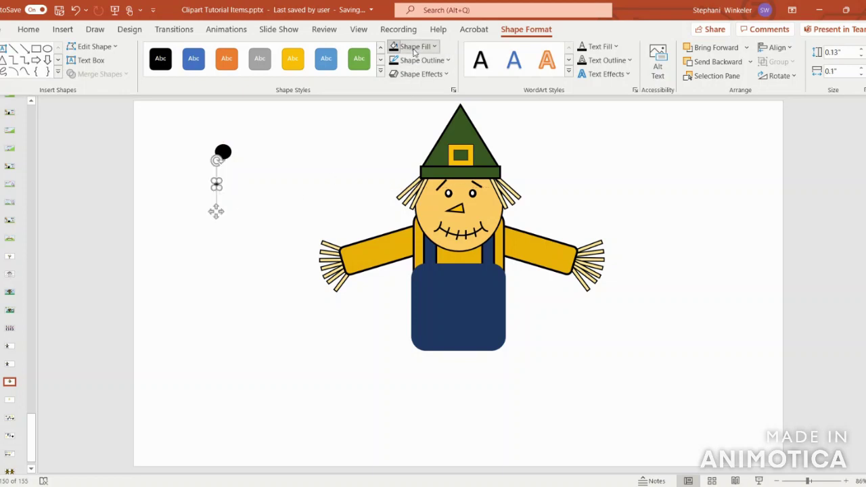
pyautogui.click(414, 47)
pyautogui.click(392, 81)
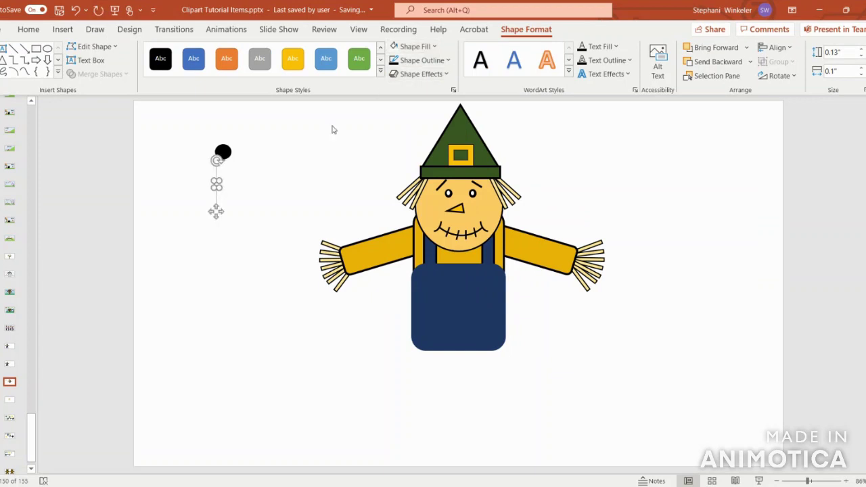
pyautogui.moveTo(218, 185); pyautogui.dragTo(218, 184)
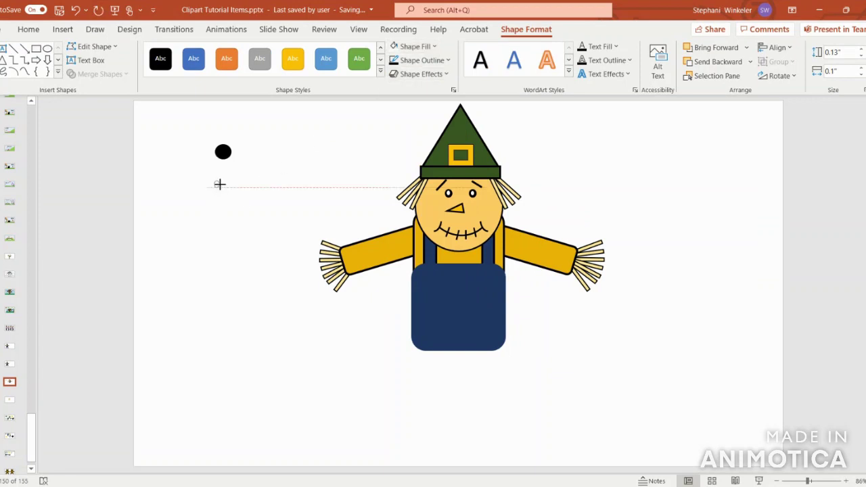
# Duplicate the small white oval into a two-by-two arrangement of four buttonholes and group them
pyautogui.hotkey('ctrl', 'v')
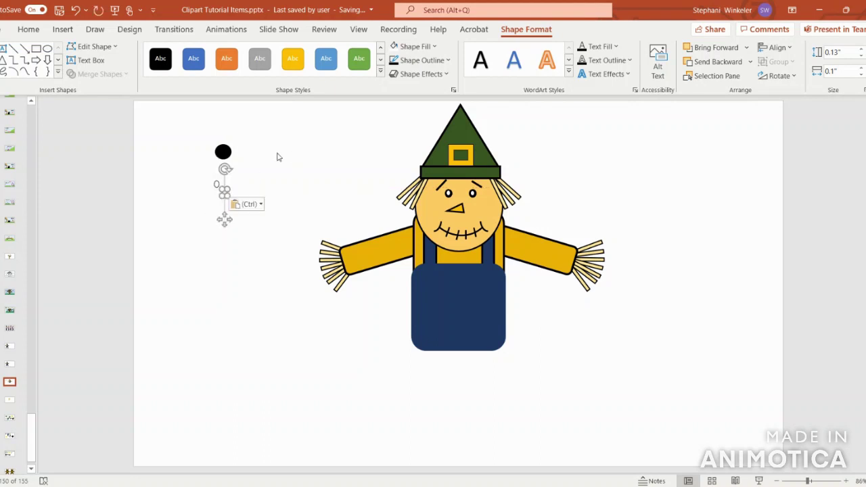
pyautogui.moveTo(223, 216); pyautogui.dragTo(226, 213)
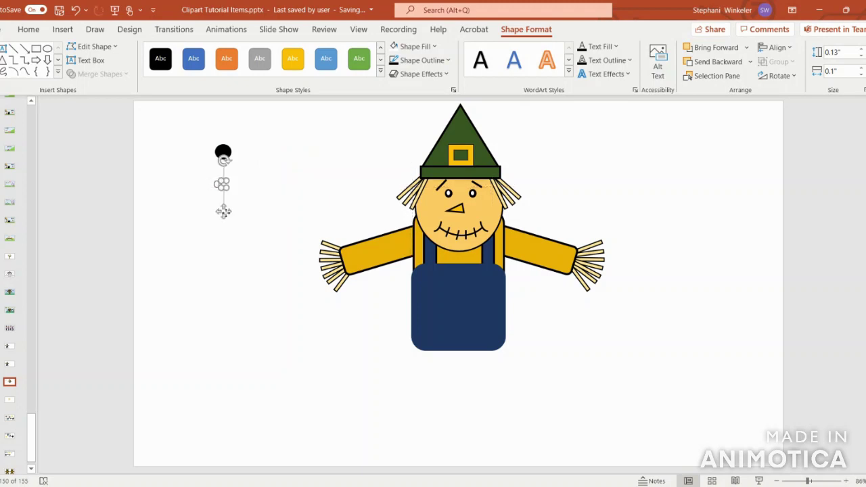
pyautogui.keyDown('shift'); pyautogui.click(216, 186); pyautogui.keyUp('shift')
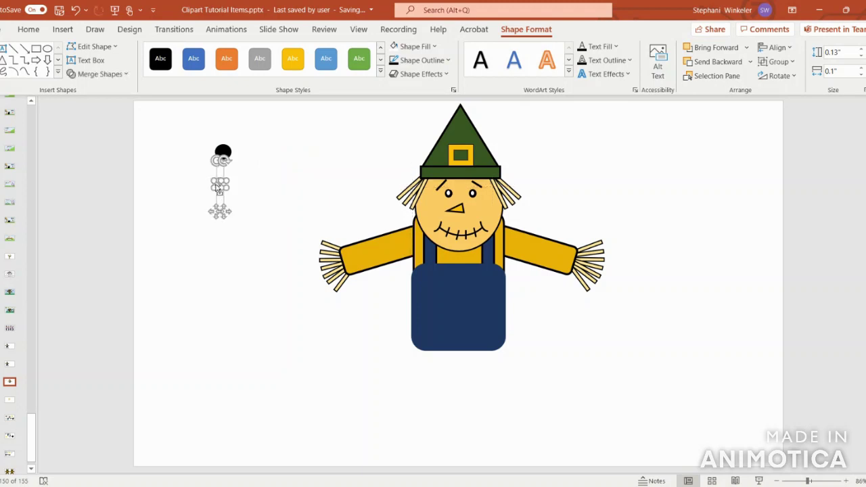
pyautogui.hotkey('ctrl', 'c')
pyautogui.hotkey('ctrl', 'v')
pyautogui.moveTo(228, 218); pyautogui.dragTo(229, 222)
pyautogui.keyDown('shift'); pyautogui.click(224, 184); pyautogui.keyUp('shift')
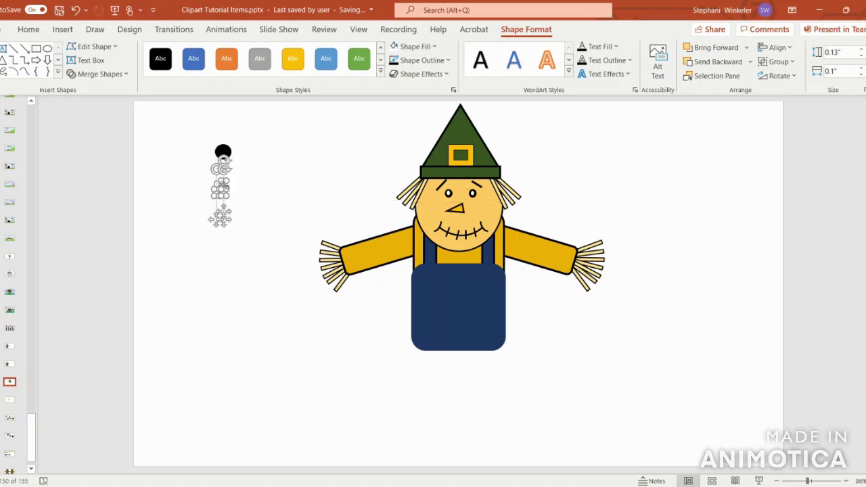
pyautogui.keyDown('shift'); pyautogui.click(218, 190); pyautogui.keyUp('shift')
pyautogui.click(771, 63)
pyautogui.click(783, 79)
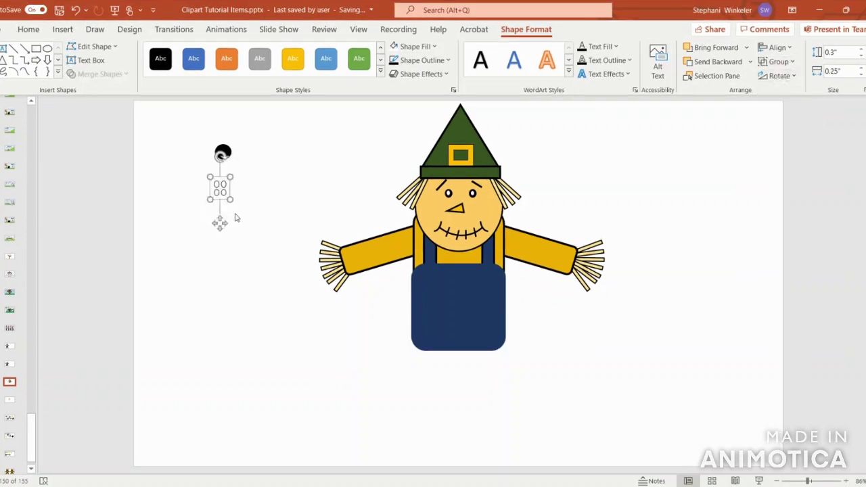
# Shrink the buttonhole group to about 0.17" by 0.18", center it on the black circle, and group both as one button
pyautogui.moveTo(224, 190)
pyautogui.mouseDown()
pyautogui.moveTo(219, 212)
pyautogui.moveTo(222, 184)
pyautogui.mouseUp()
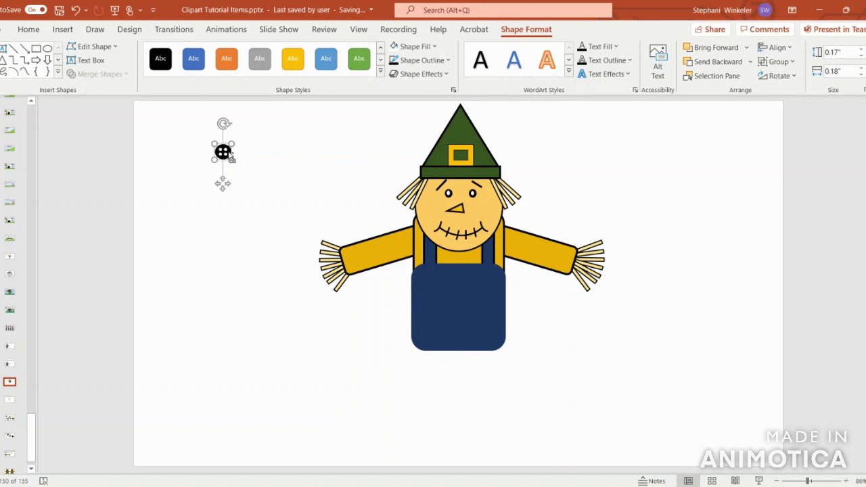
pyautogui.keyDown('shift'); pyautogui.click(230, 156); pyautogui.keyUp('shift')
pyautogui.click(789, 62)
pyautogui.click(784, 81)
# Place the button where the left strap meets the overalls and put a duplicate at the same height on the right strap
pyautogui.moveTo(227, 154); pyautogui.dragTo(430, 265)
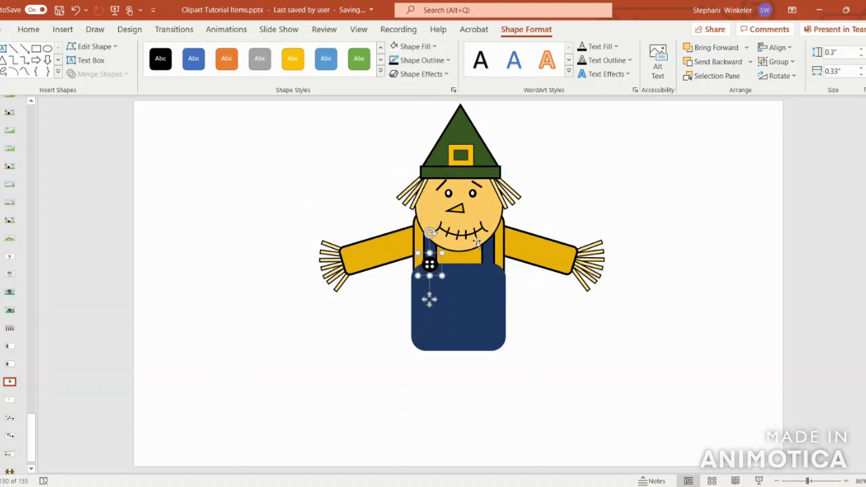
pyautogui.hotkey('ctrl', 'd')
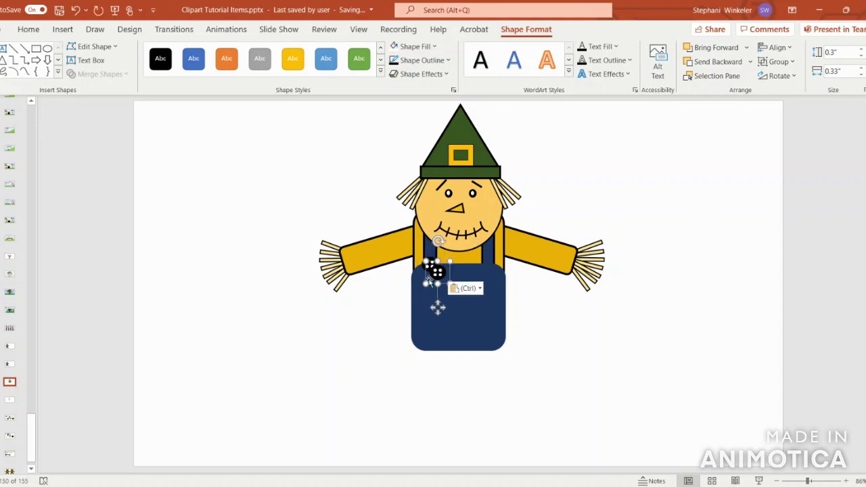
pyautogui.moveTo(438, 272); pyautogui.dragTo(488, 266)
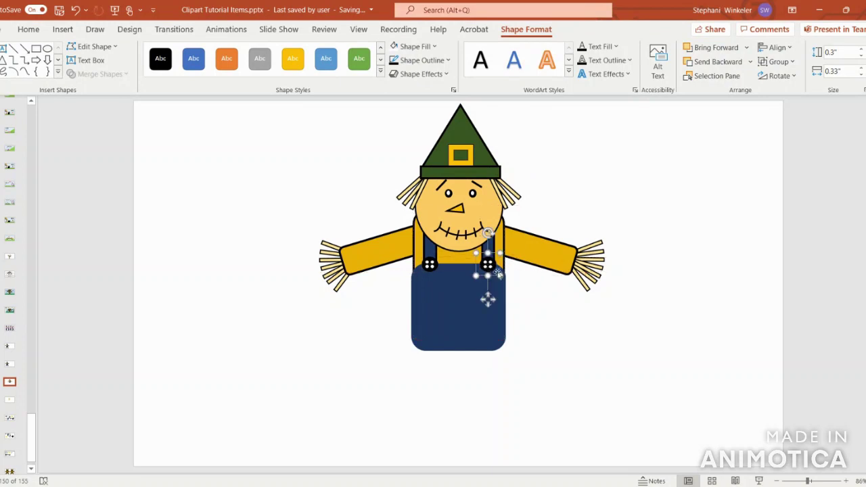
pyautogui.click(636, 311)
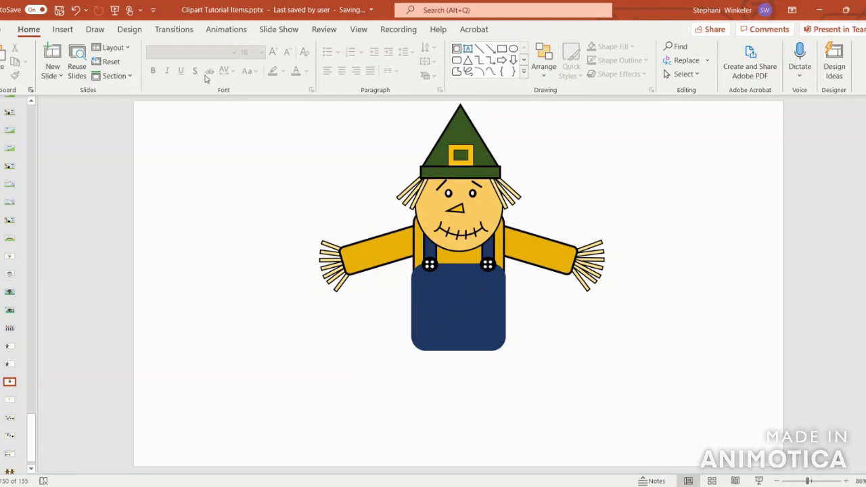
# Draw a flowchart Predefined Process shape about 0.75" wide by 0.47" high on the empty area beside the scarecrow's left leg area
pyautogui.click(62, 29)
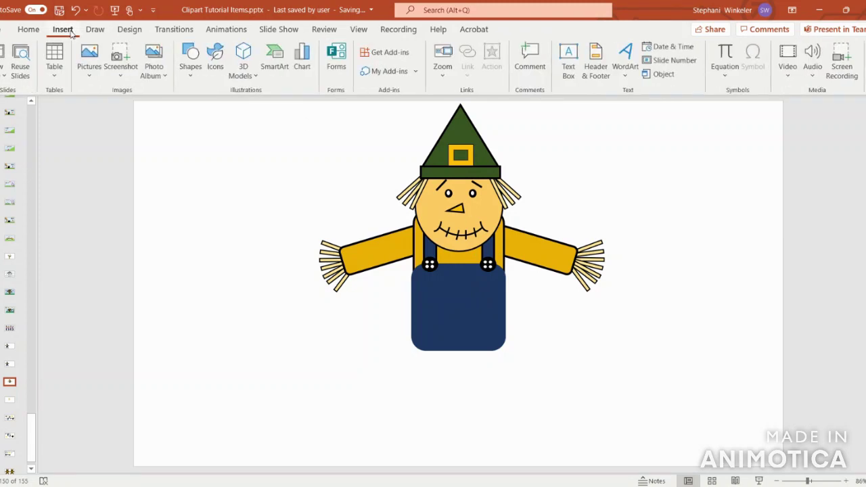
pyautogui.click(190, 68)
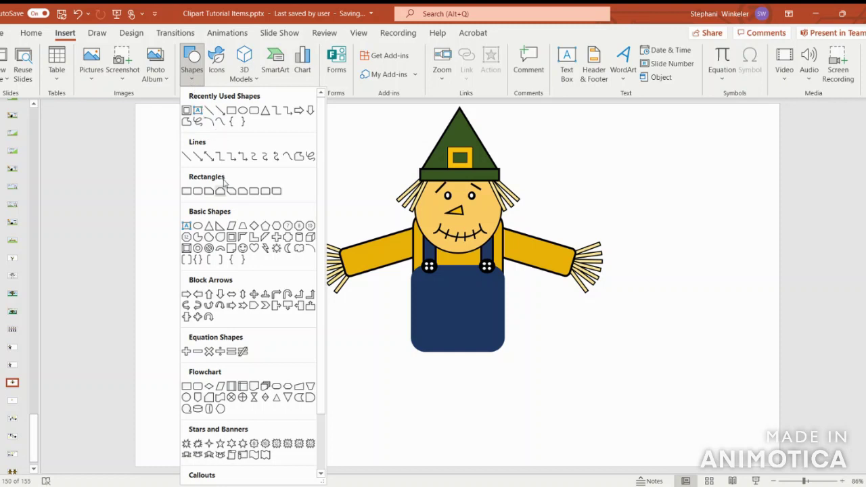
pyautogui.click(230, 389)
pyautogui.moveTo(251, 329)
pyautogui.mouseDown()
pyautogui.moveTo(273, 349)
pyautogui.moveTo(291, 352)
pyautogui.mouseUp()
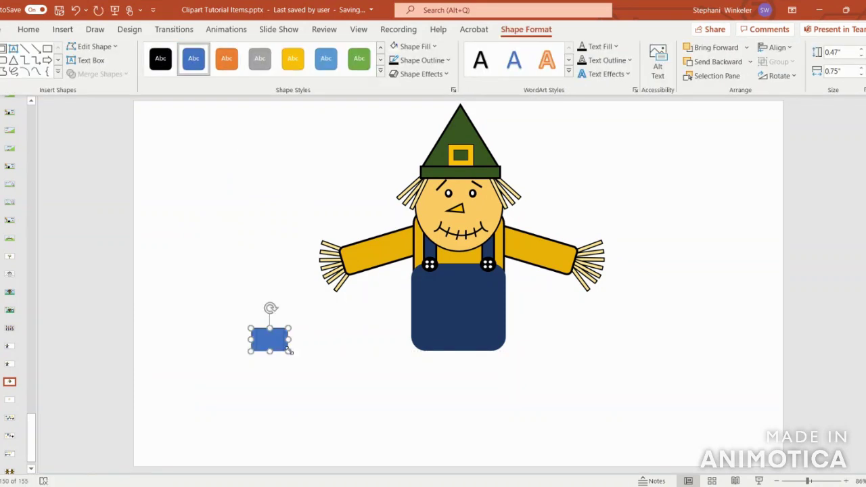
# Copy the golden sleeve's formatting onto the new rectangle and place it on the overalls' bib as a patch
pyautogui.click(370, 255)
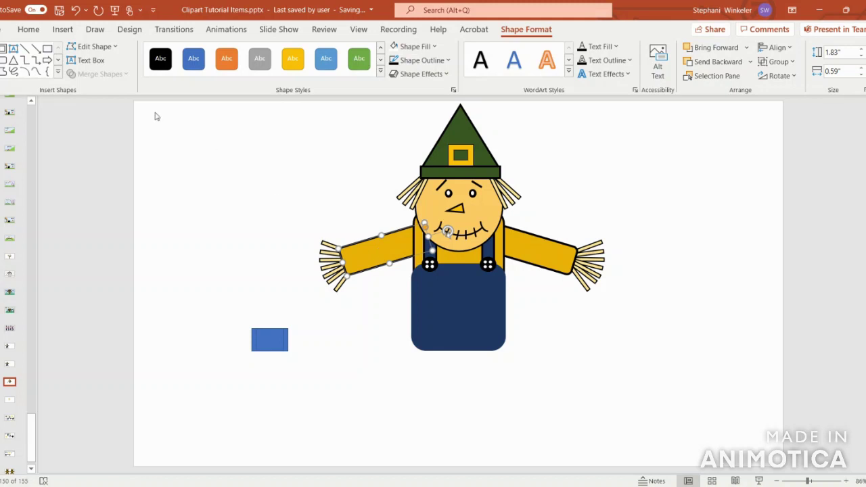
pyautogui.click(28, 29)
pyautogui.click(16, 78)
pyautogui.click(276, 339)
pyautogui.moveTo(274, 340); pyautogui.dragTo(464, 293)
# Center the golden bib patch horizontally on the slide
pyautogui.click(539, 30)
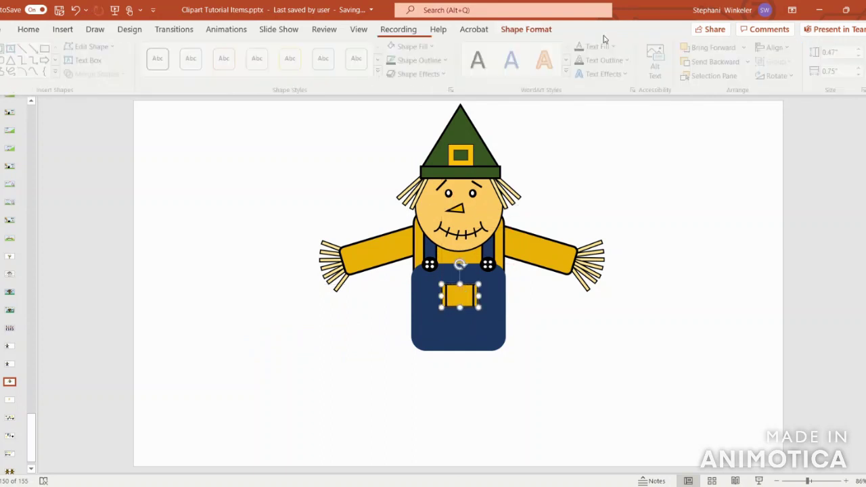
pyautogui.click(777, 47)
pyautogui.click(785, 83)
pyautogui.click(743, 192)
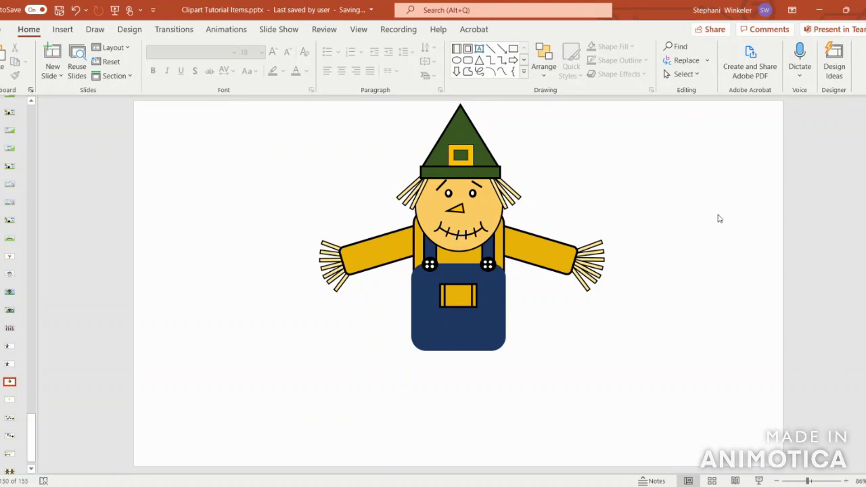
# Duplicate the overalls body, reshape the copy to about 0.67" wide by 2.51" high, tilt it, and attach it as the left leg
pyautogui.click(486, 332)
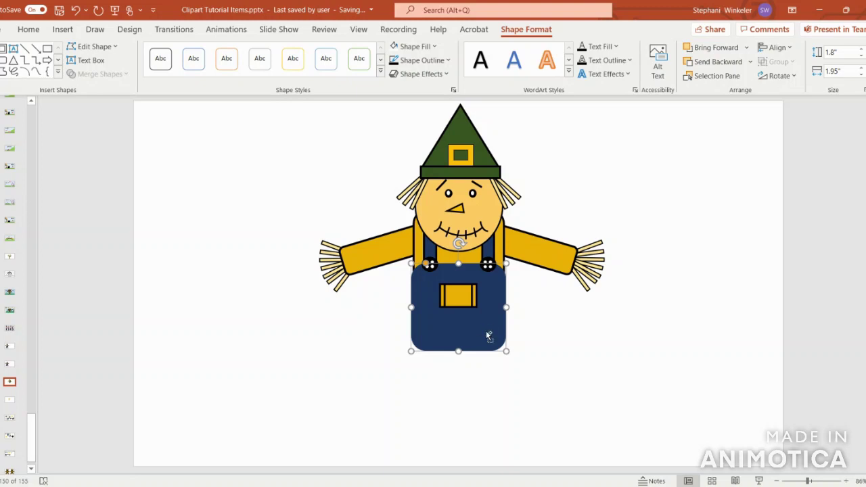
pyautogui.hotkey('ctrl', 'v')
pyautogui.moveTo(485, 331); pyautogui.dragTo(276, 357)
pyautogui.moveTo(241, 395); pyautogui.dragTo(242, 429)
pyautogui.moveTo(292, 369); pyautogui.dragTo(226, 368)
pyautogui.moveTo(209, 286); pyautogui.dragTo(243, 292)
pyautogui.moveTo(225, 325); pyautogui.dragTo(424, 349)
# Duplicate the left leg, flip the copy horizontally, and align it under the overalls as the right leg
pyautogui.hotkey('ctrl', 'c')
pyautogui.hotkey('ctrl', 'v')
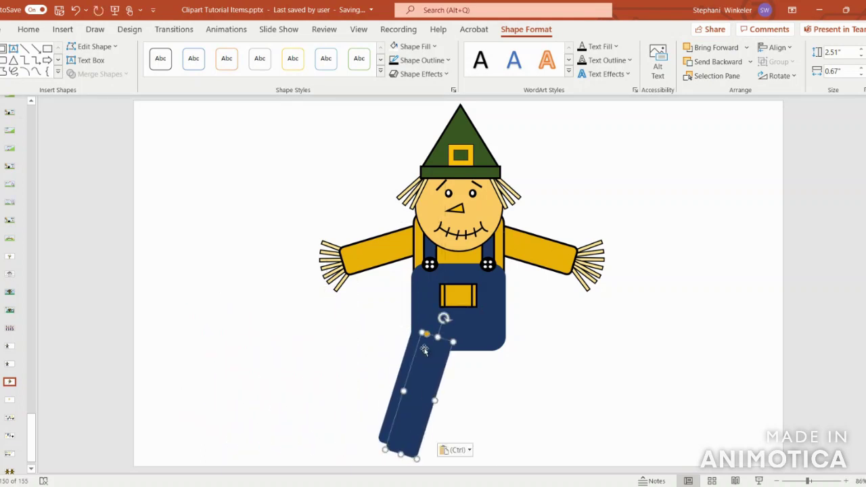
pyautogui.click(778, 75)
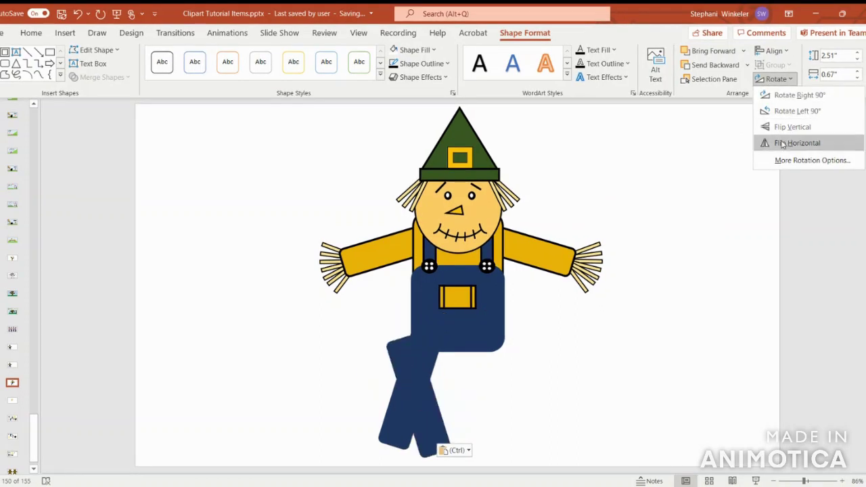
pyautogui.click(784, 143)
pyautogui.moveTo(420, 363); pyautogui.dragTo(504, 353)
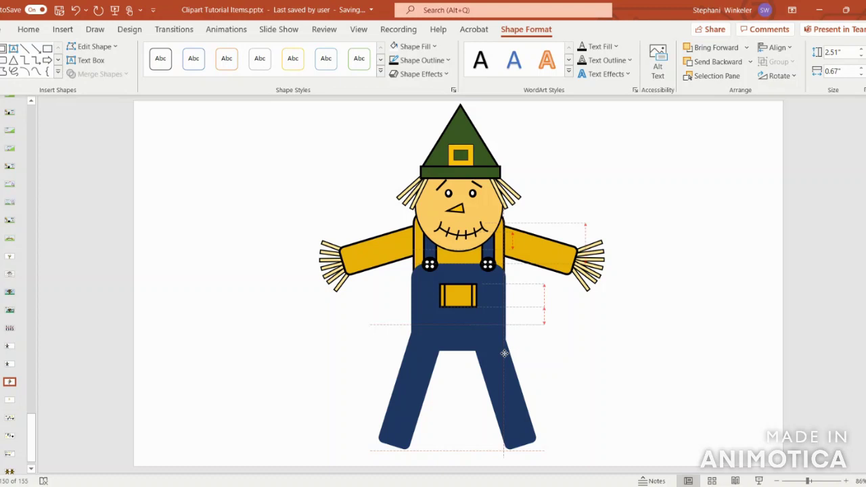
pyautogui.moveTo(504, 353); pyautogui.dragTo(505, 355)
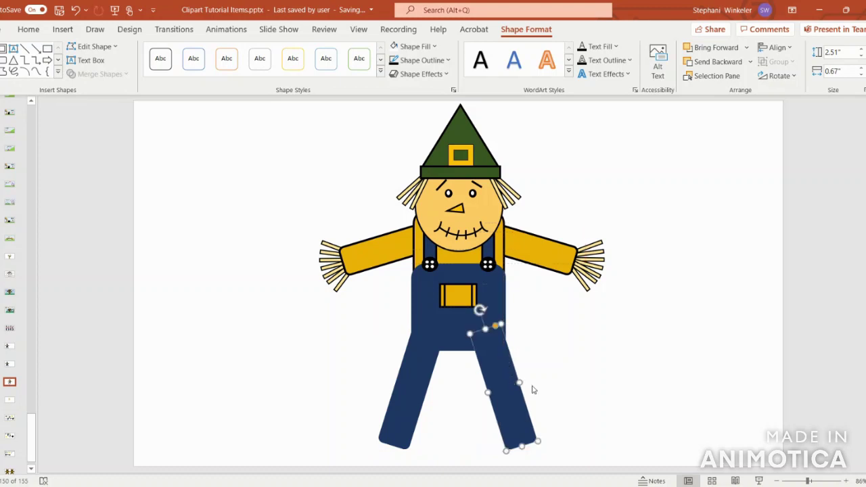
pyautogui.click(577, 375)
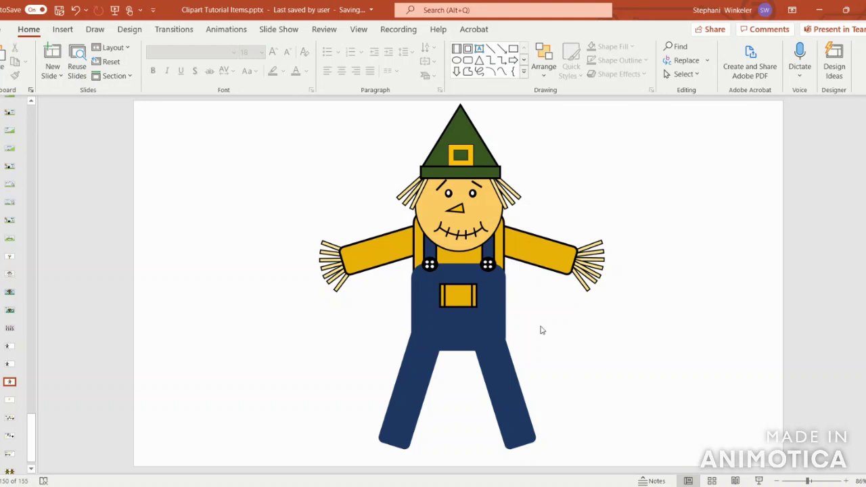
# Shift the left hand's straw slightly outward and place a downward-turned duplicate behind the lower end of the left leg
pyautogui.click(337, 272)
pyautogui.moveTo(335, 272); pyautogui.dragTo(330, 273)
pyautogui.hotkey('ctrl', 'c')
pyautogui.hotkey('ctrl', 'v')
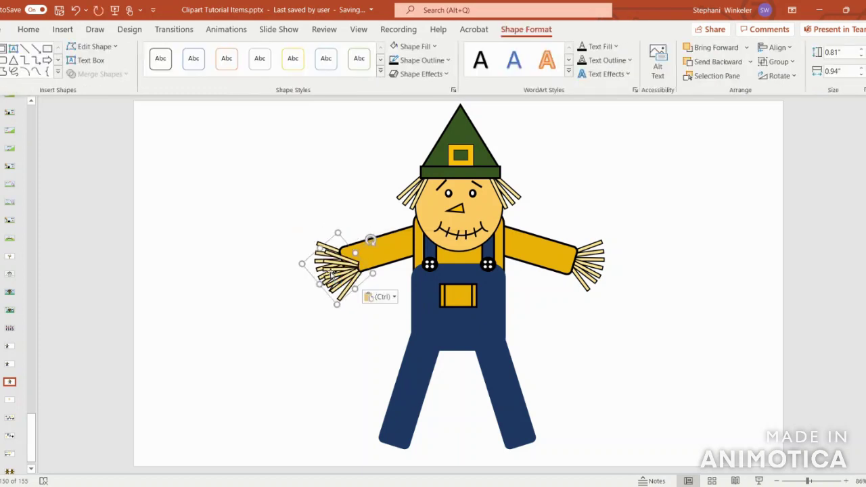
pyautogui.moveTo(330, 274); pyautogui.dragTo(379, 387)
pyautogui.moveTo(389, 433); pyautogui.dragTo(396, 454)
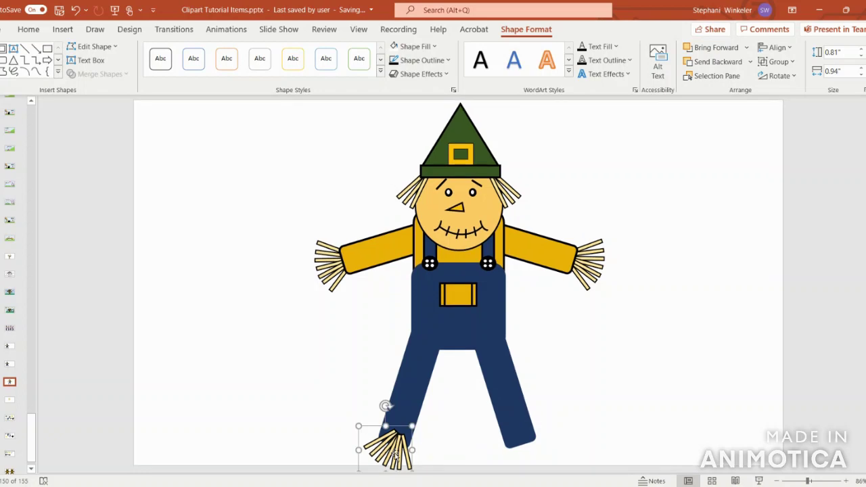
pyautogui.click(716, 62)
pyautogui.moveTo(393, 463); pyautogui.dragTo(392, 459)
# Duplicate the foot straw, flip it horizontally, and fit it, slightly rotated, at the lower end of the right leg
pyautogui.hotkey('ctrl', 'v')
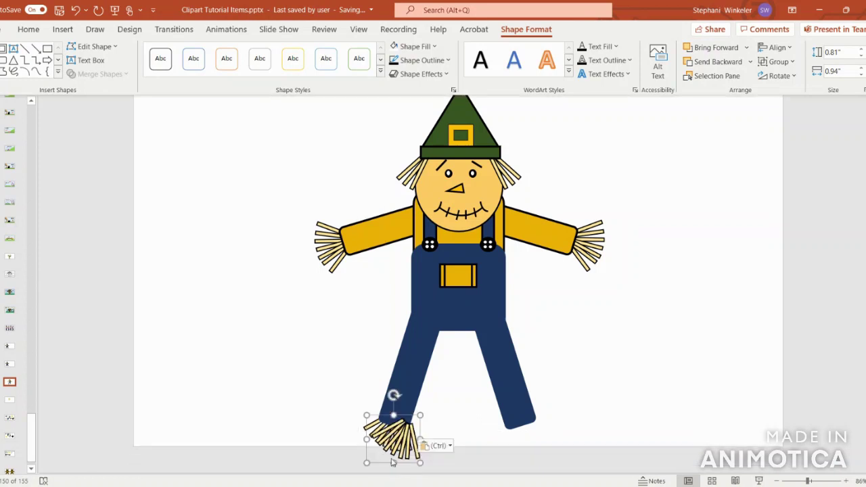
pyautogui.click(772, 75)
pyautogui.click(800, 140)
pyautogui.moveTo(393, 436); pyautogui.dragTo(528, 431)
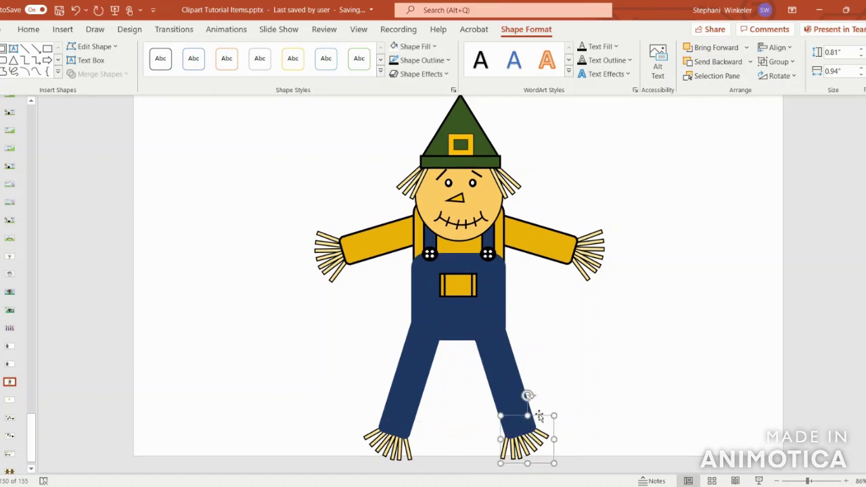
pyautogui.moveTo(527, 396); pyautogui.dragTo(534, 409)
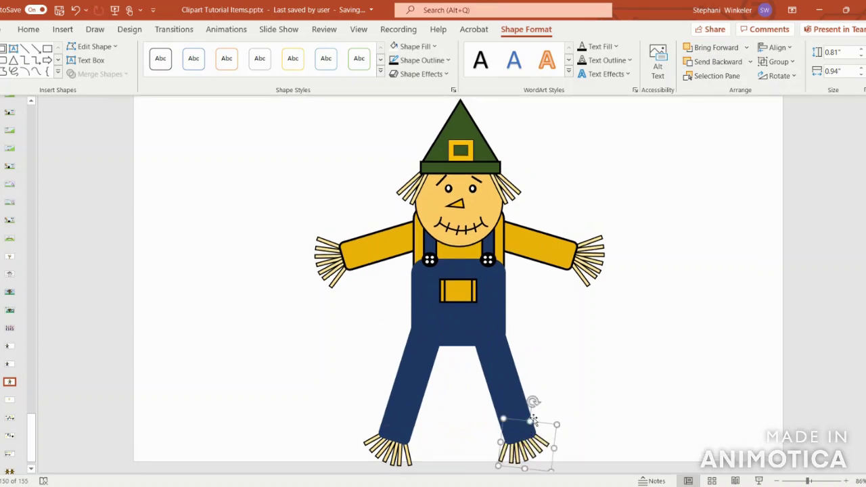
pyautogui.moveTo(530, 452); pyautogui.dragTo(533, 452)
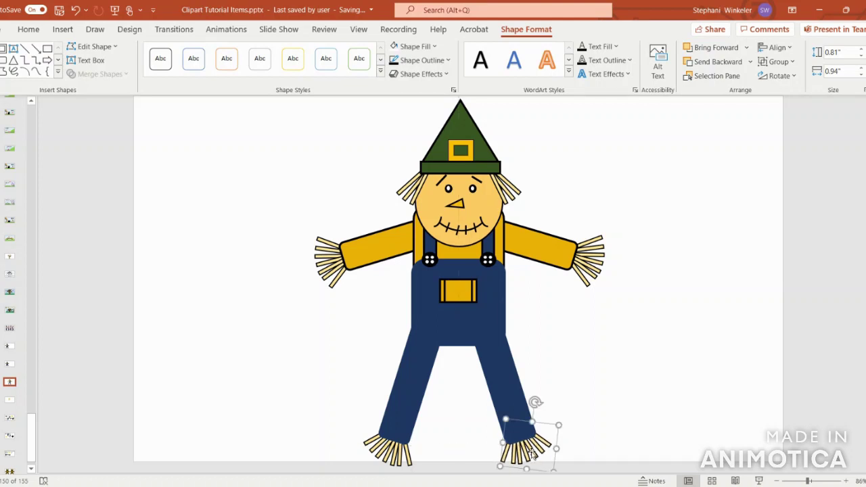
pyautogui.click(651, 387)
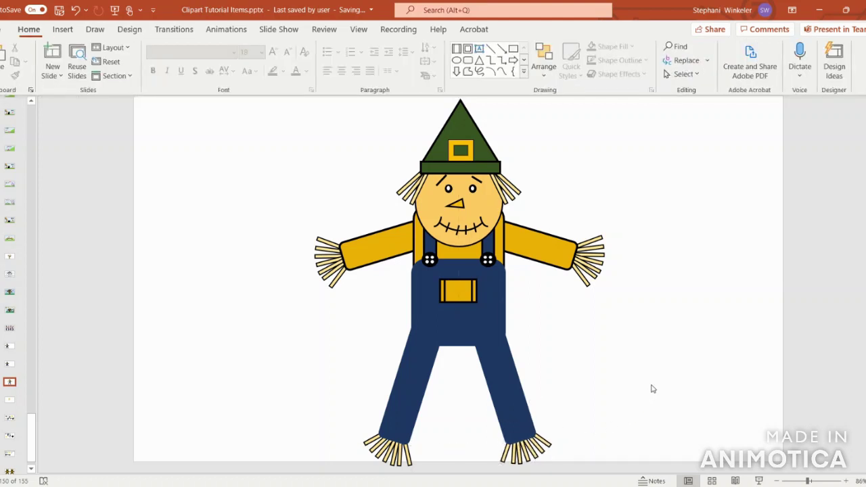
# Group all the scarecrow's parts, including straw, legs, overalls, patch, buttons, straps, shirt, arms and head, and reposition the group on the slide
pyautogui.click(532, 459)
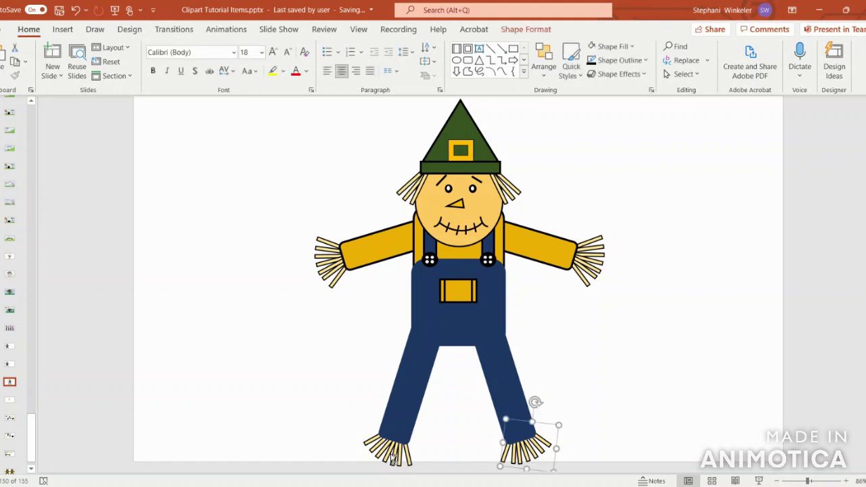
pyautogui.keyDown('shift'); pyautogui.click(394, 459); pyautogui.keyUp('shift')
pyautogui.keyDown('shift'); pyautogui.click(420, 377); pyautogui.keyUp('shift')
pyautogui.keyDown('shift'); pyautogui.click(499, 391); pyautogui.keyUp('shift')
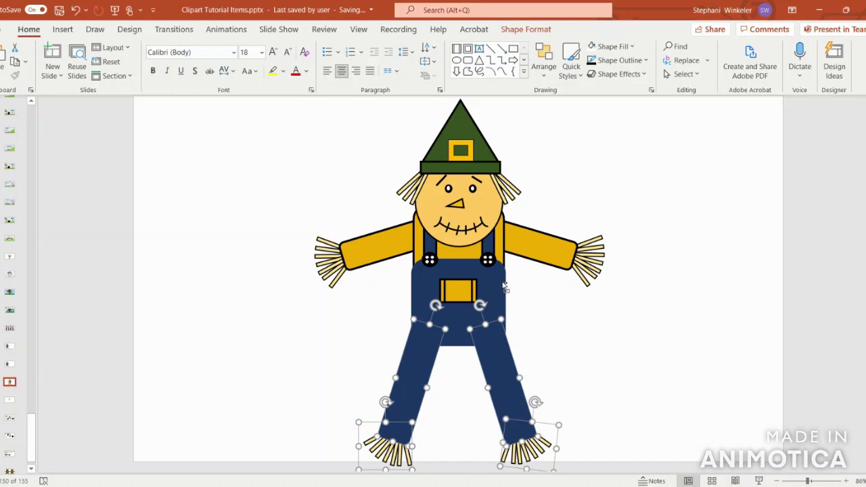
pyautogui.keyDown('shift'); pyautogui.click(470, 298); pyautogui.keyUp('shift')
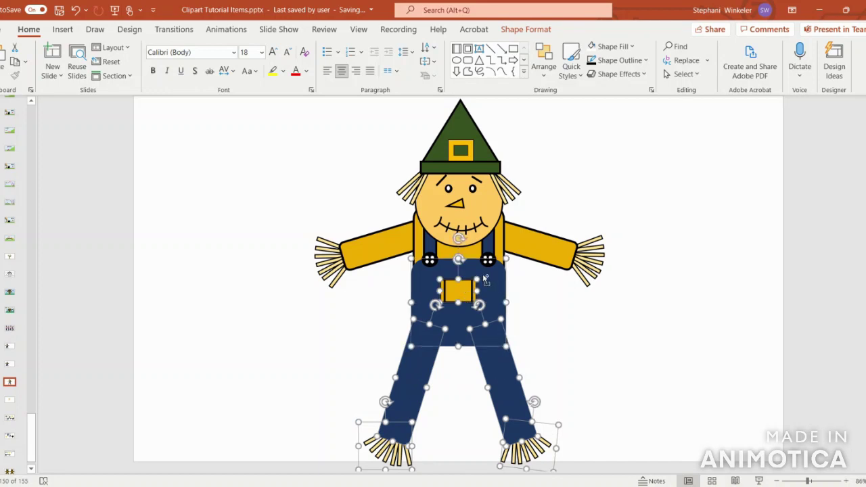
pyautogui.keyDown('shift'); pyautogui.click(492, 265); pyautogui.keyUp('shift')
pyautogui.keyDown('shift'); pyautogui.click(432, 269); pyautogui.keyUp('shift')
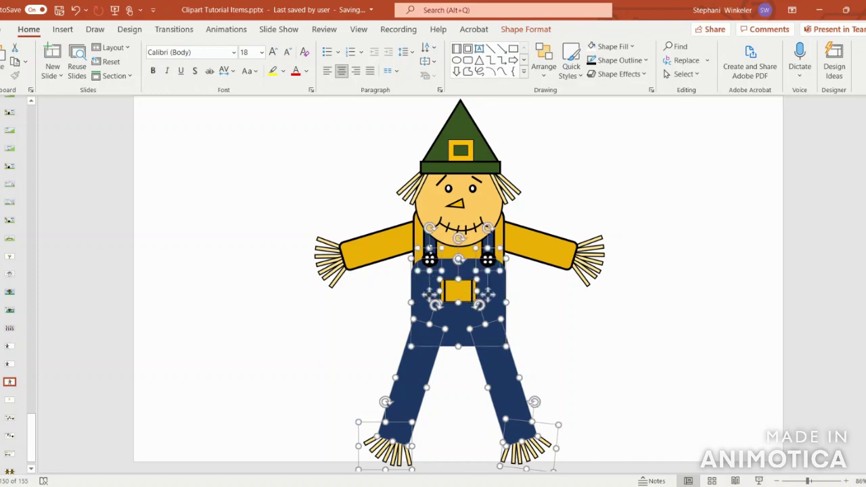
pyautogui.keyDown('shift'); pyautogui.click(434, 247); pyautogui.keyUp('shift')
pyautogui.keyDown('shift'); pyautogui.click(496, 248); pyautogui.keyUp('shift')
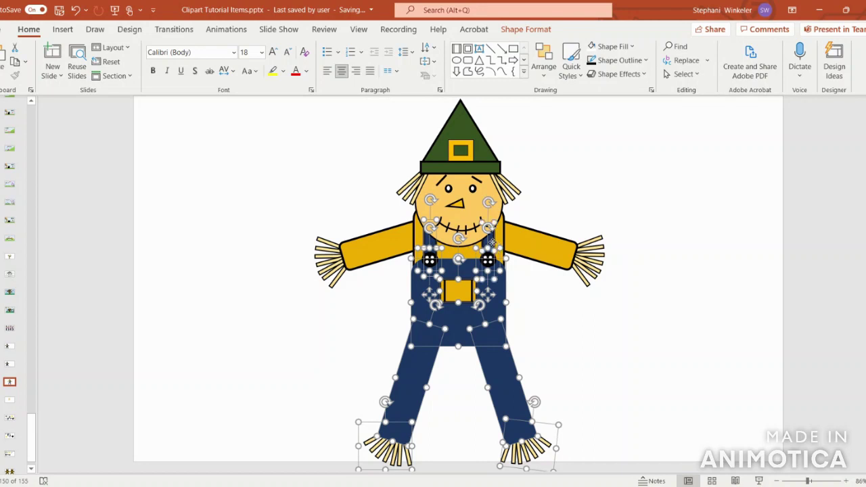
pyautogui.keyDown('shift'); pyautogui.click(537, 249); pyautogui.keyUp('shift')
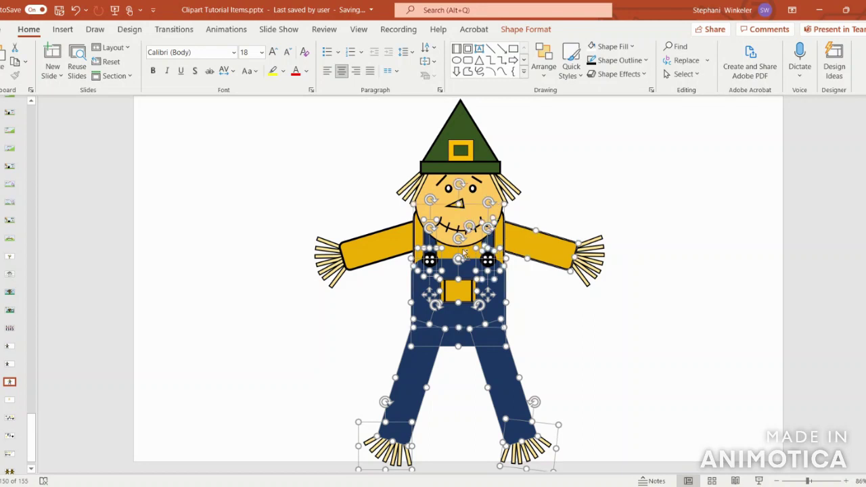
pyautogui.keyDown('shift'); pyautogui.click(392, 257); pyautogui.keyUp('shift')
pyautogui.keyDown('shift'); pyautogui.click(338, 268); pyautogui.keyUp('shift')
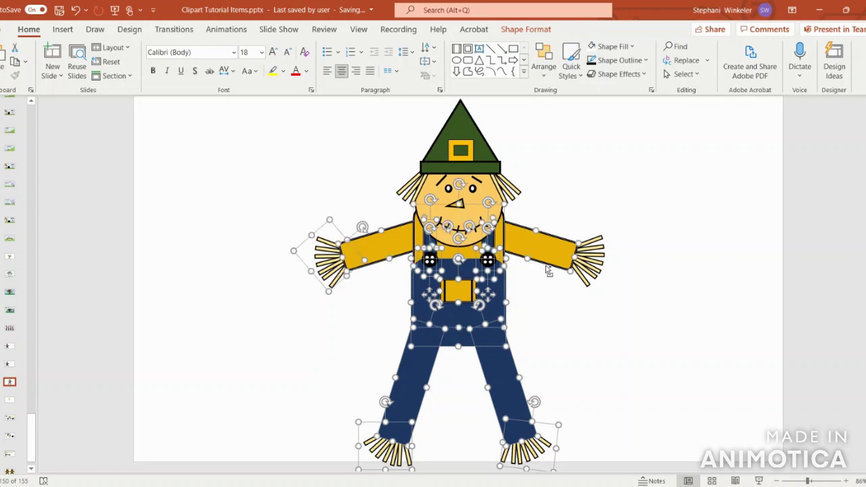
pyautogui.keyDown('shift'); pyautogui.click(589, 267); pyautogui.keyUp('shift')
pyautogui.keyDown('shift'); pyautogui.click(474, 194); pyautogui.keyUp('shift')
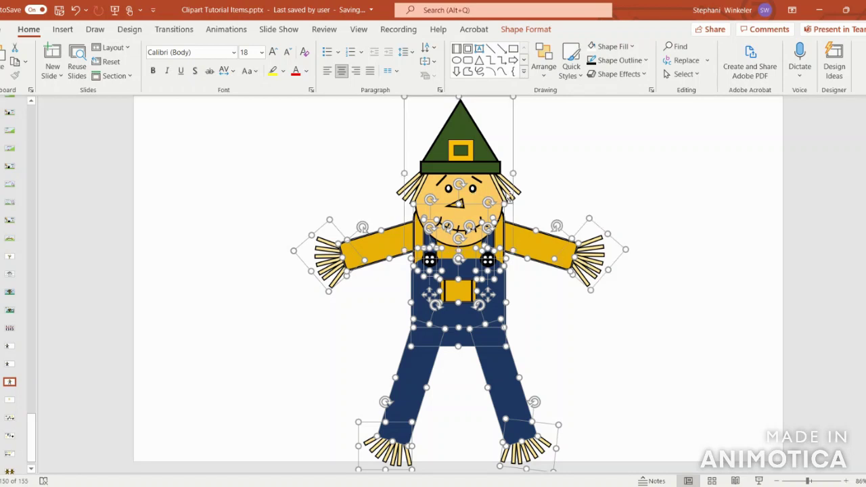
pyautogui.click(528, 29)
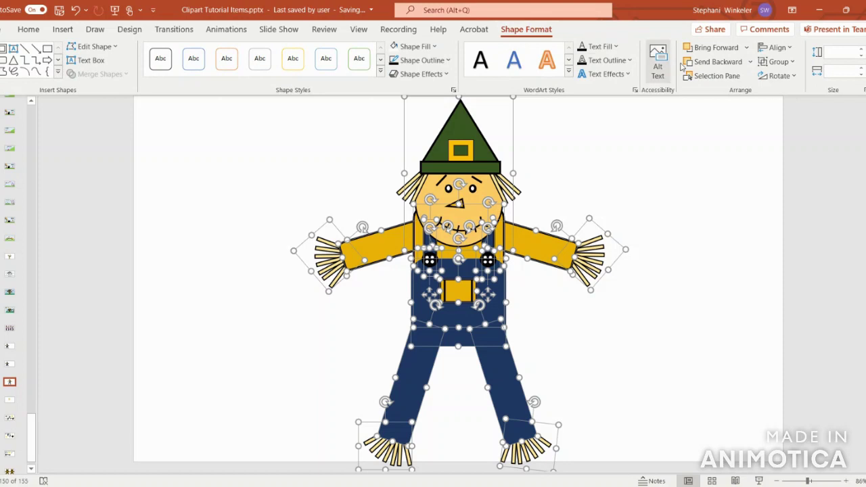
pyautogui.click(779, 62)
pyautogui.click(774, 83)
pyautogui.moveTo(480, 314)
pyautogui.mouseDown()
pyautogui.moveTo(494, 328)
pyautogui.moveTo(634, 324)
pyautogui.moveTo(654, 309)
pyautogui.moveTo(569, 313)
pyautogui.moveTo(326, 289)
pyautogui.moveTo(381, 303)
pyautogui.moveTo(477, 305)
pyautogui.moveTo(484, 326)
pyautogui.moveTo(484, 309)
pyautogui.mouseUp()
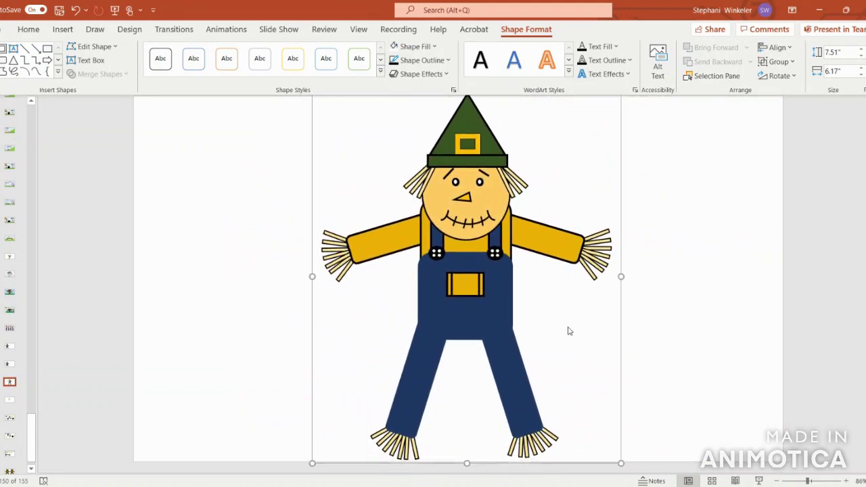
pyautogui.click(663, 322)
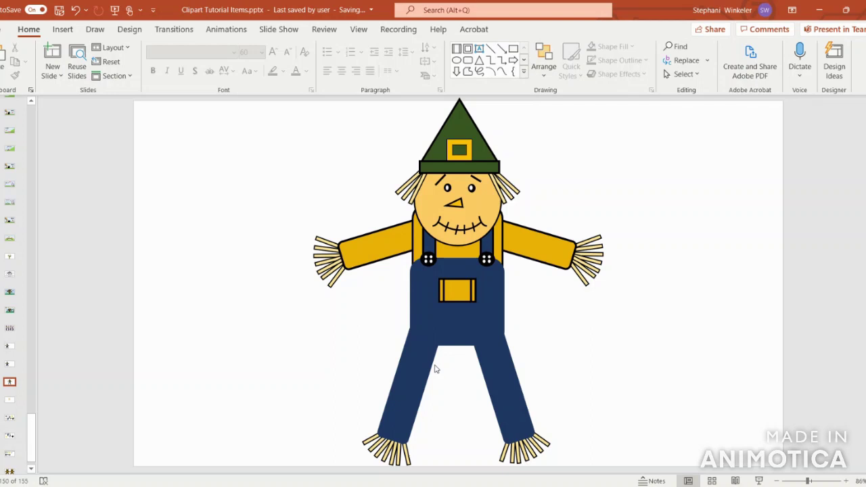
# Insert a text box in the empty area beside the scarecrow containing "#" at font size 54
pyautogui.click(63, 29)
pyautogui.click(568, 62)
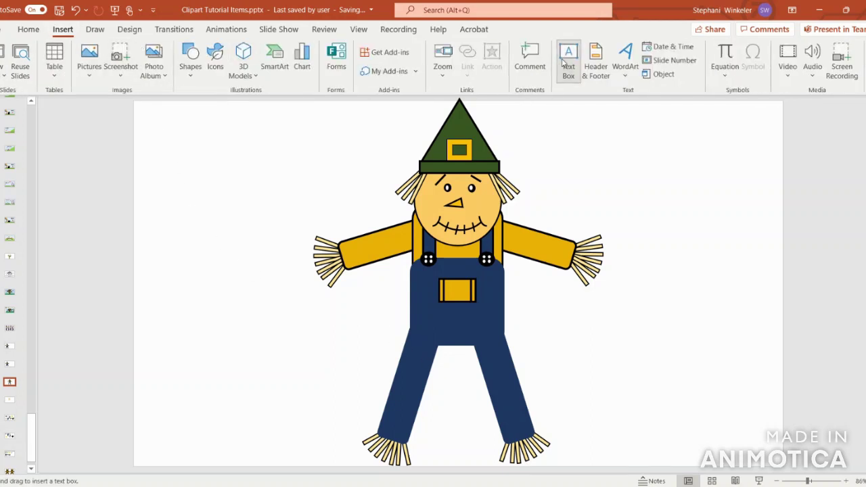
pyautogui.moveTo(207, 150); pyautogui.dragTo(255, 200)
pyautogui.click(261, 52)
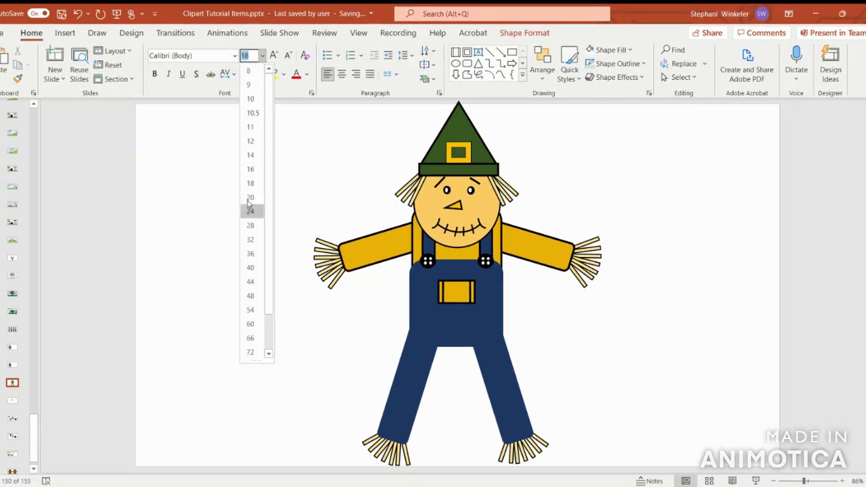
pyautogui.click(251, 309)
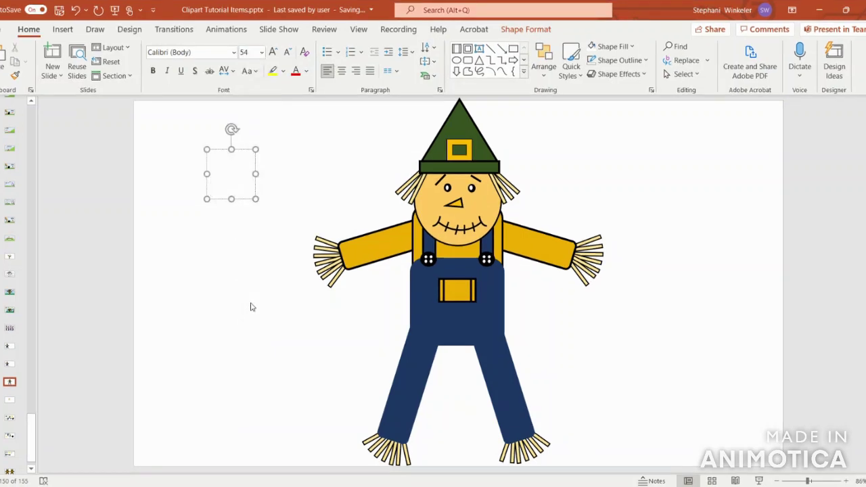
pyautogui.write('#')
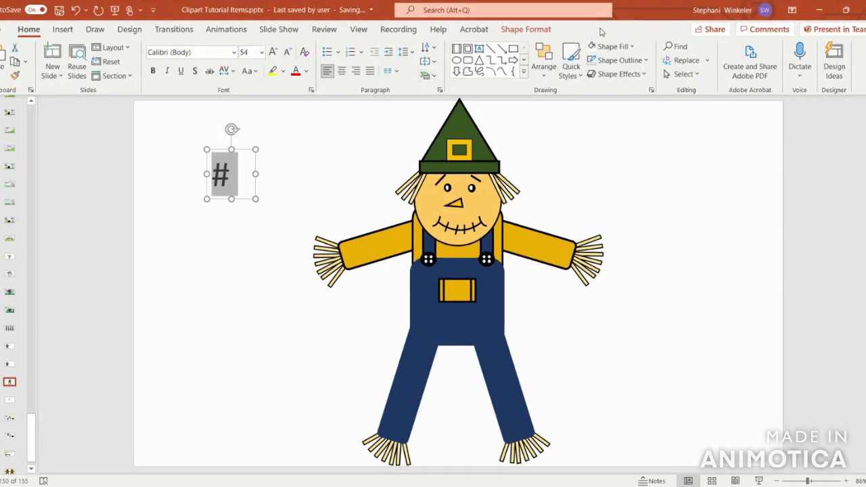
# Give the "#" a dark green text fill and a light text outline, and place it on the left leg
pyautogui.click(535, 31)
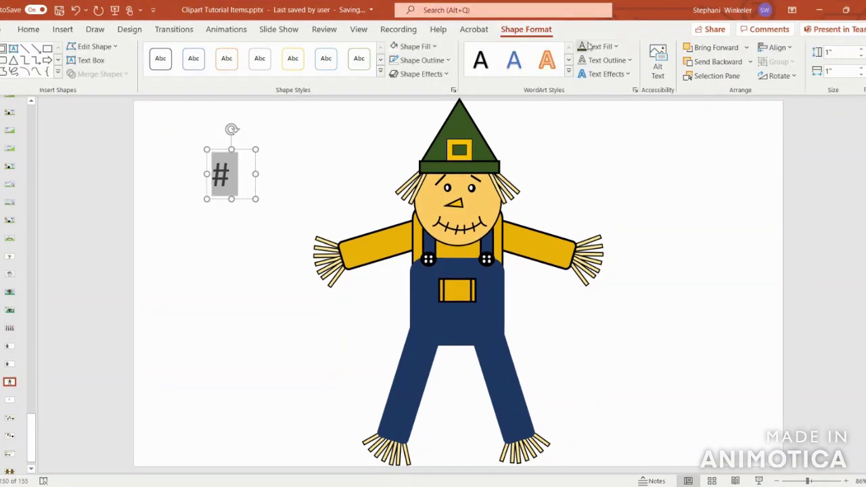
pyautogui.click(615, 46)
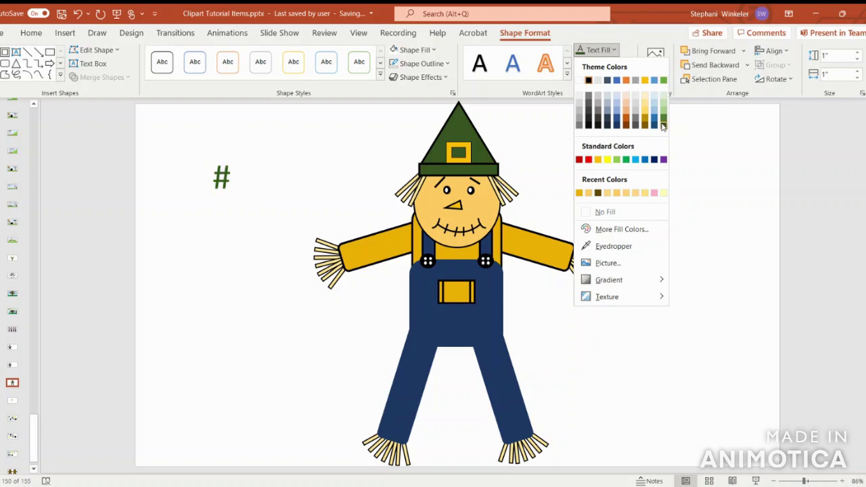
pyautogui.click(663, 125)
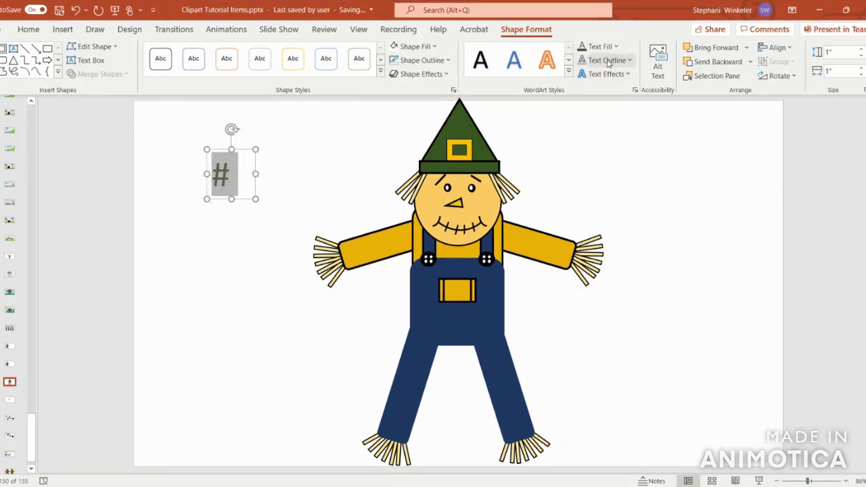
pyautogui.click(606, 60)
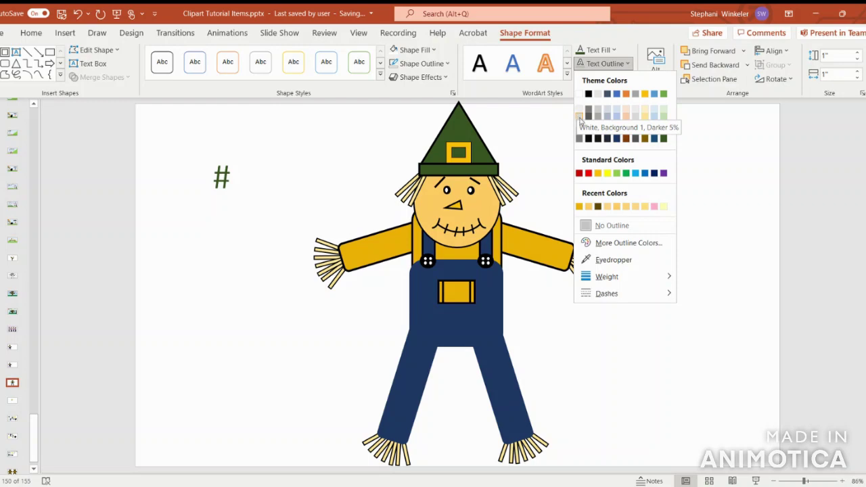
pyautogui.click(579, 121)
pyautogui.moveTo(250, 149); pyautogui.dragTo(435, 360)
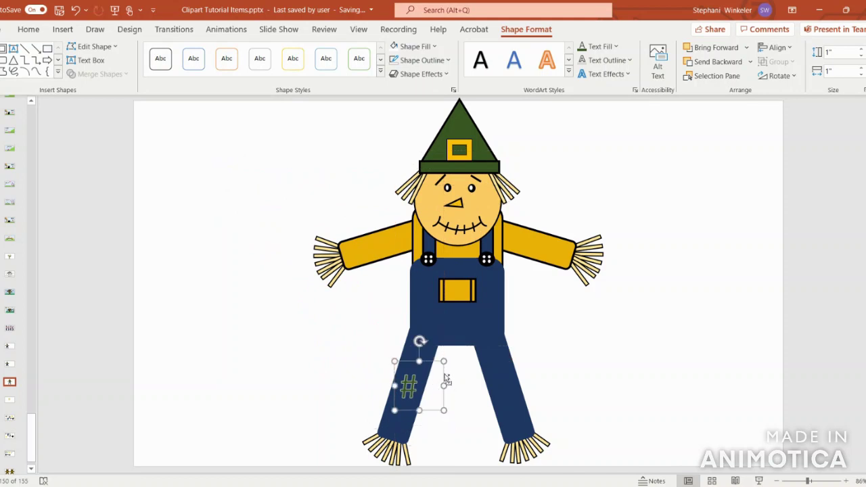
# Duplicate the leg's "#", set the copy's font size to 36, and place it on the right arm
pyautogui.hotkey('ctrl', 'v')
pyautogui.moveTo(446, 385); pyautogui.dragTo(665, 161)
pyautogui.doubleClick(636, 165)
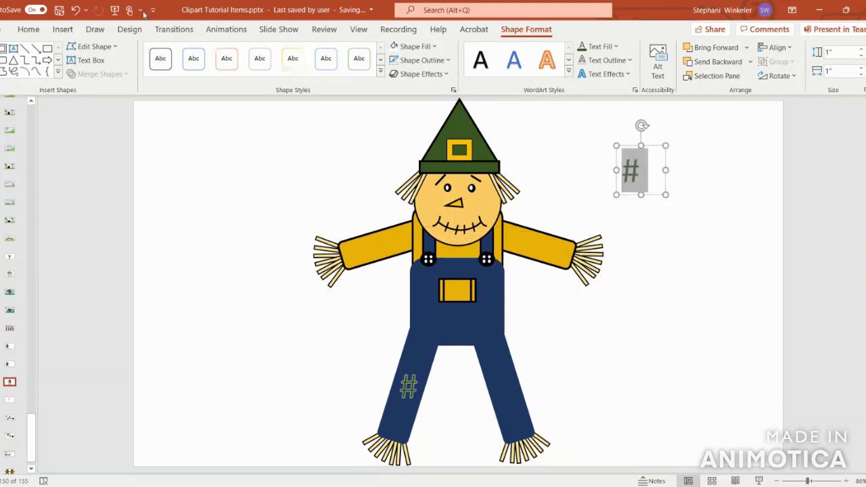
pyautogui.click(29, 30)
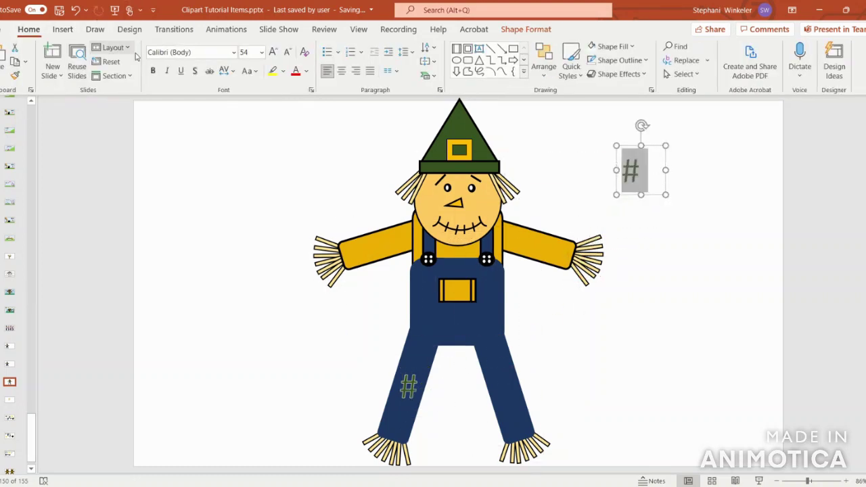
pyautogui.click(262, 52)
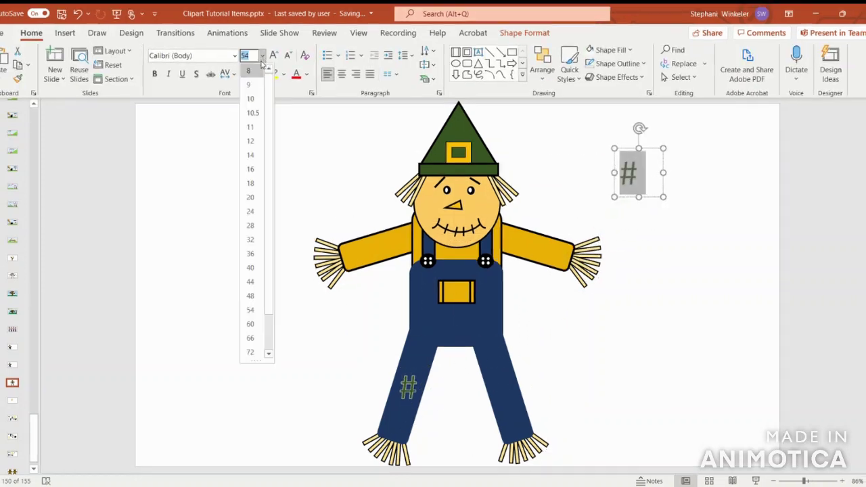
pyautogui.click(254, 254)
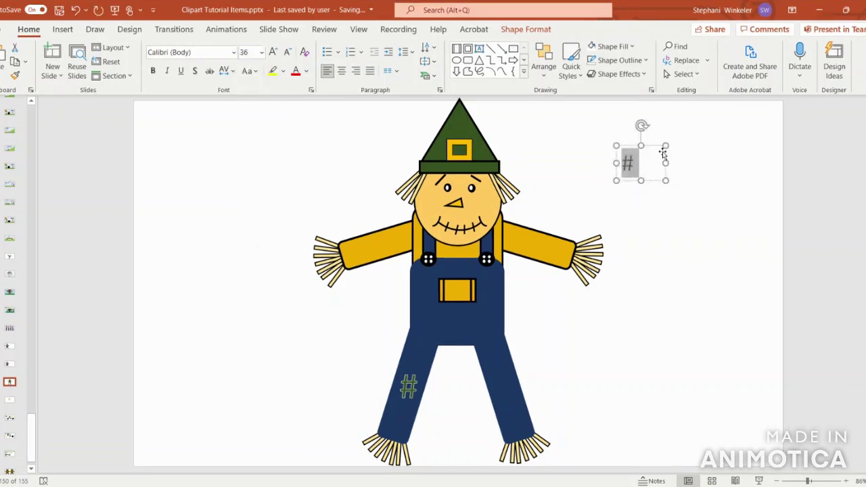
pyautogui.moveTo(657, 149); pyautogui.dragTo(565, 228)
# Set the font size of the right arm's "#" to 44
pyautogui.doubleClick(539, 246)
pyautogui.click(263, 56)
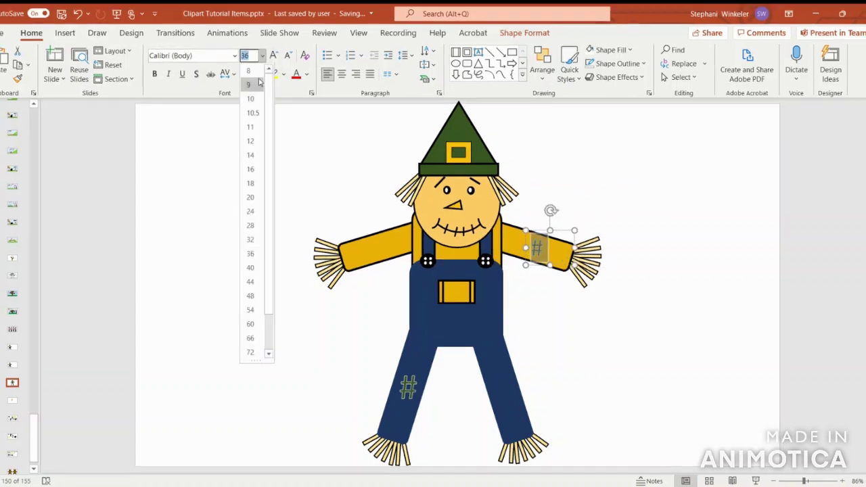
pyautogui.click(250, 284)
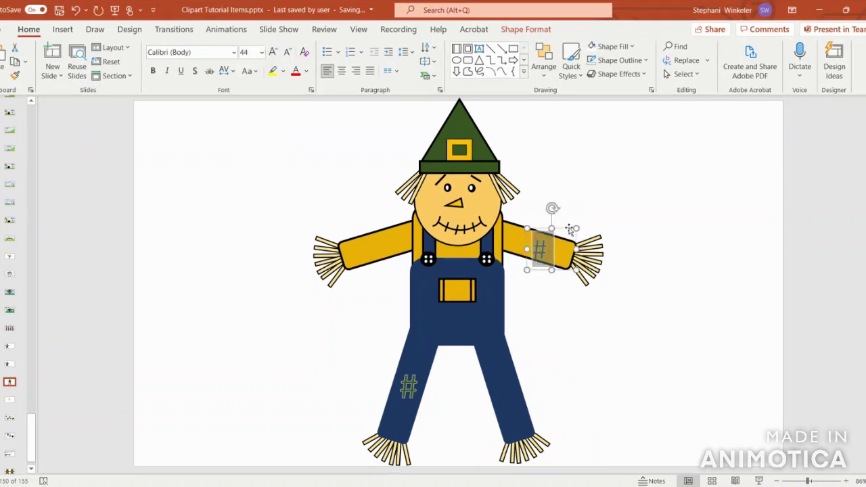
pyautogui.click(785, 267)
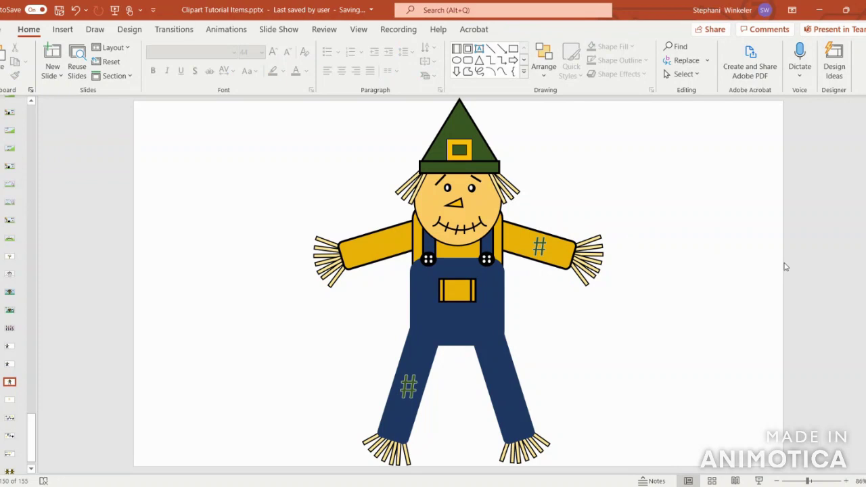
# Group the scarecrow with both "#" marks and move the group to the left half of the slide
pyautogui.click(565, 253)
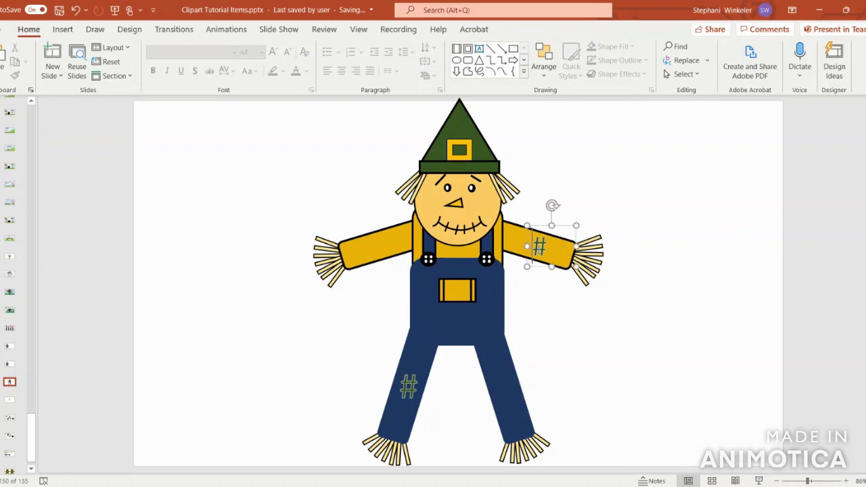
pyautogui.keyDown('shift'); pyautogui.click(410, 384); pyautogui.keyUp('shift')
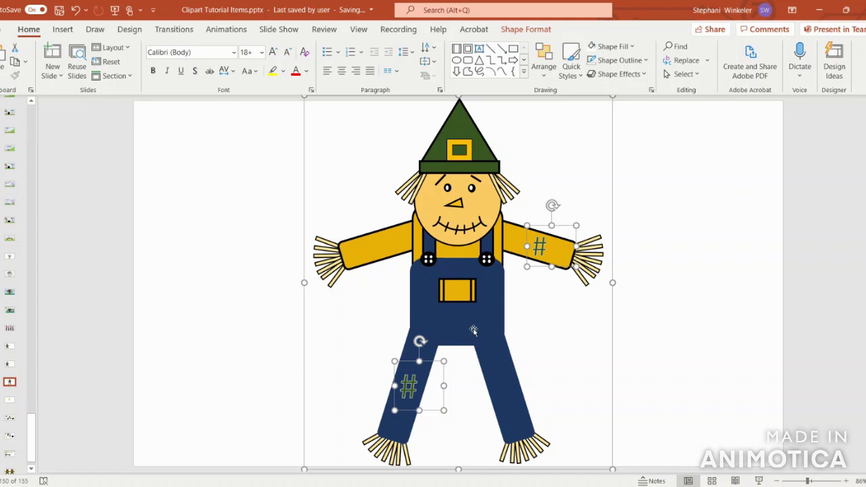
pyautogui.rightClick(474, 331)
pyautogui.moveTo(504, 180)
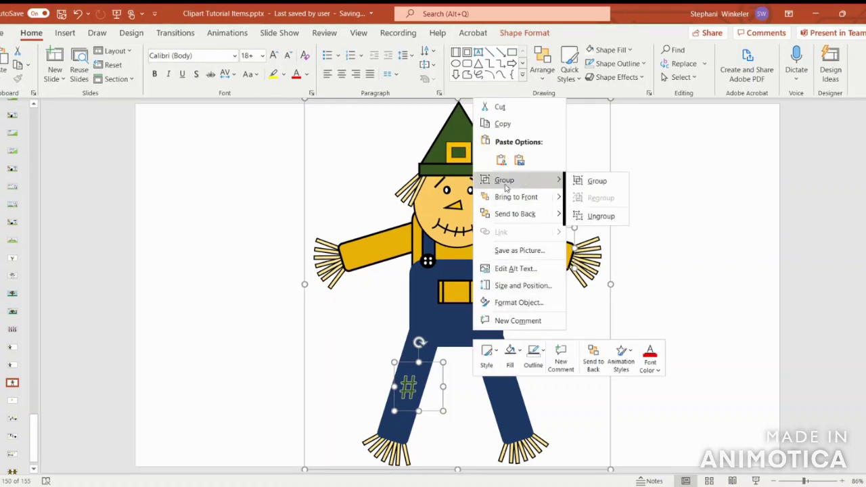
pyautogui.click(598, 184)
pyautogui.moveTo(486, 291); pyautogui.dragTo(309, 304)
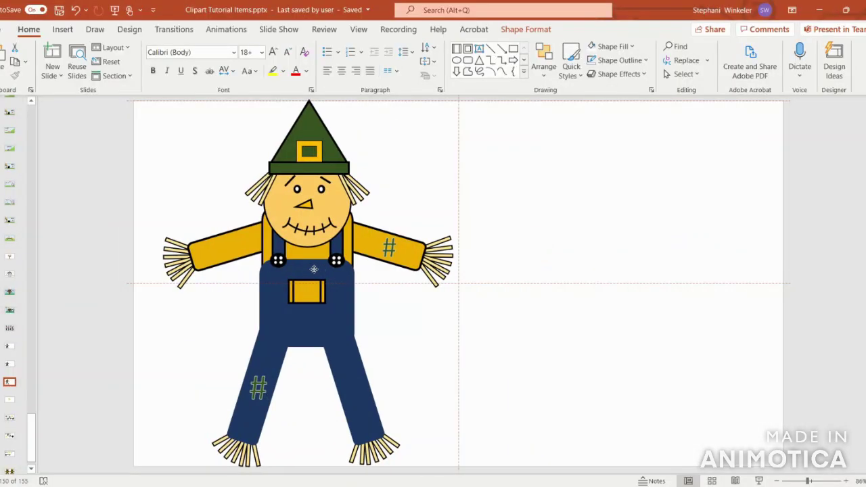
pyautogui.moveTo(314, 272); pyautogui.dragTo(295, 264)
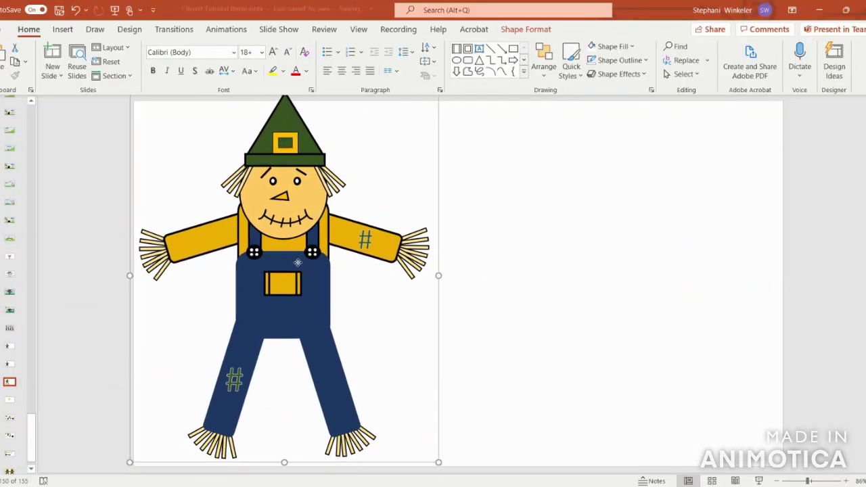
# Duplicate the grouped scarecrow and place the copy on the right half of the slide
pyautogui.rightClick(296, 266)
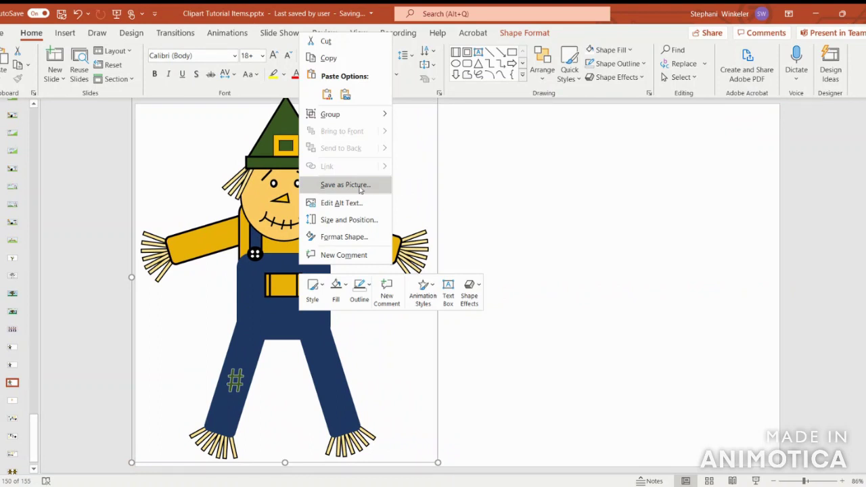
pyautogui.click(471, 188)
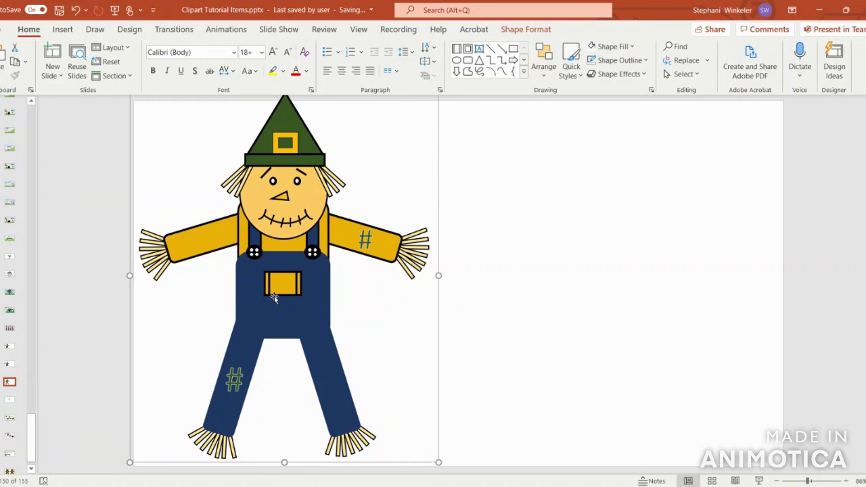
pyautogui.hotkey('ctrl', 'z')
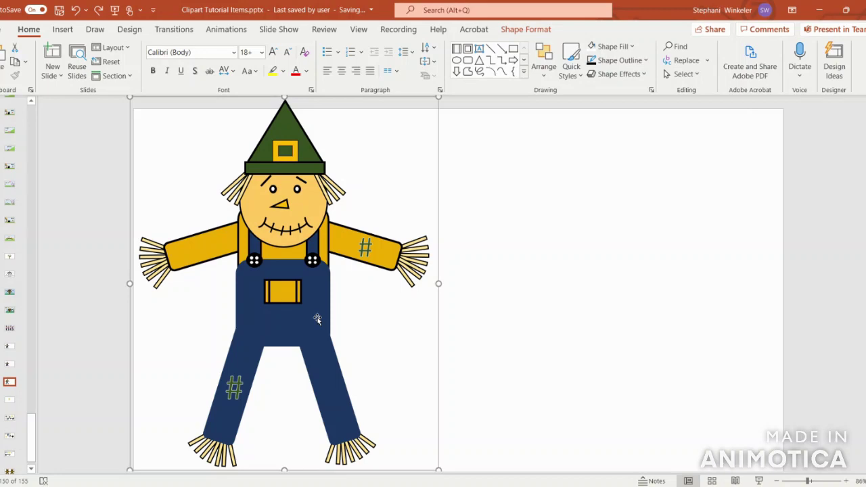
pyautogui.hotkey('ctrl', 'v')
pyautogui.moveTo(317, 318); pyautogui.dragTo(651, 315)
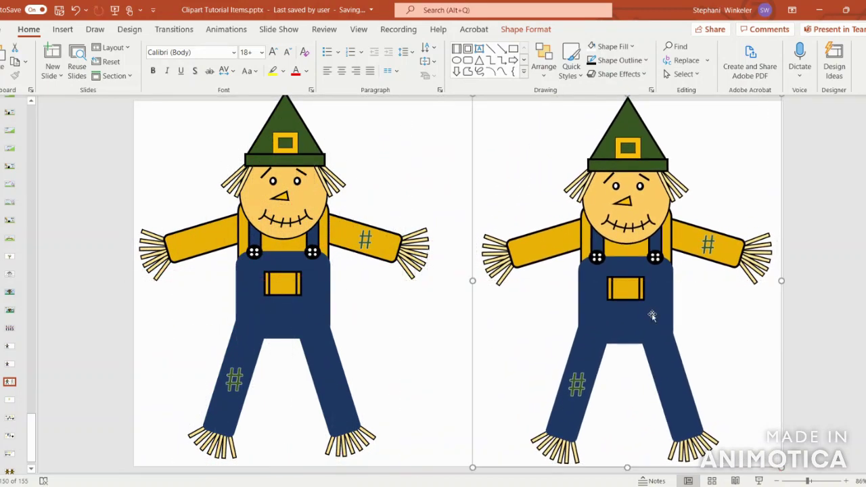
# Ungroup the right-hand scarecrow completely, including its nested group, into individual shapes
pyautogui.rightClick(652, 305)
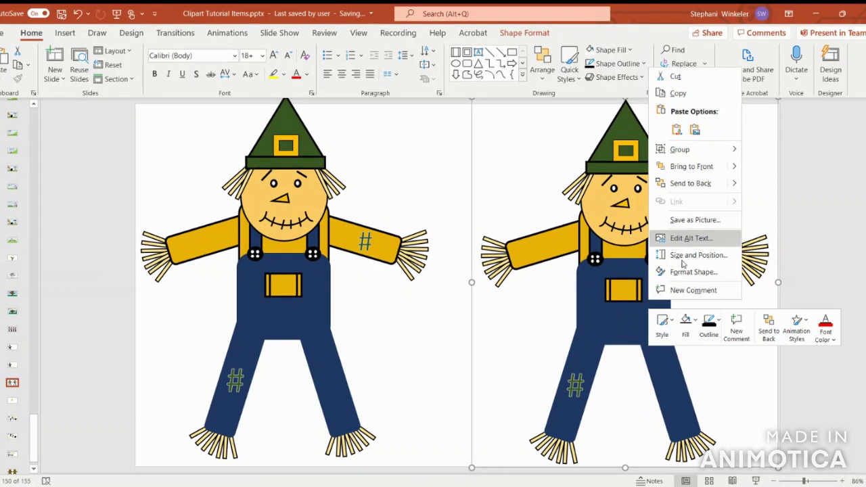
pyautogui.moveTo(682, 146)
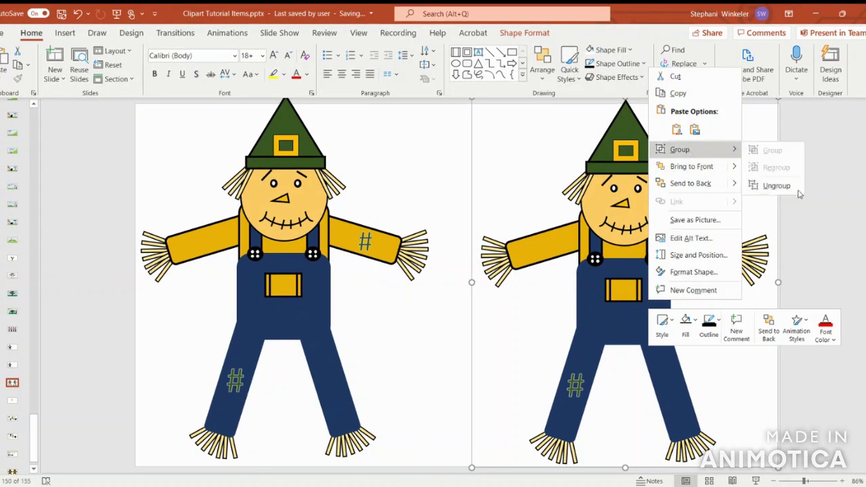
pyautogui.click(788, 187)
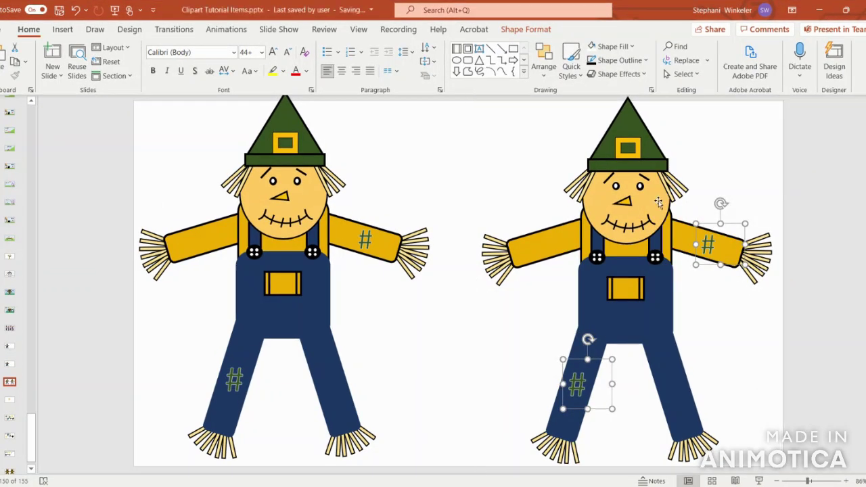
pyautogui.rightClick(658, 201)
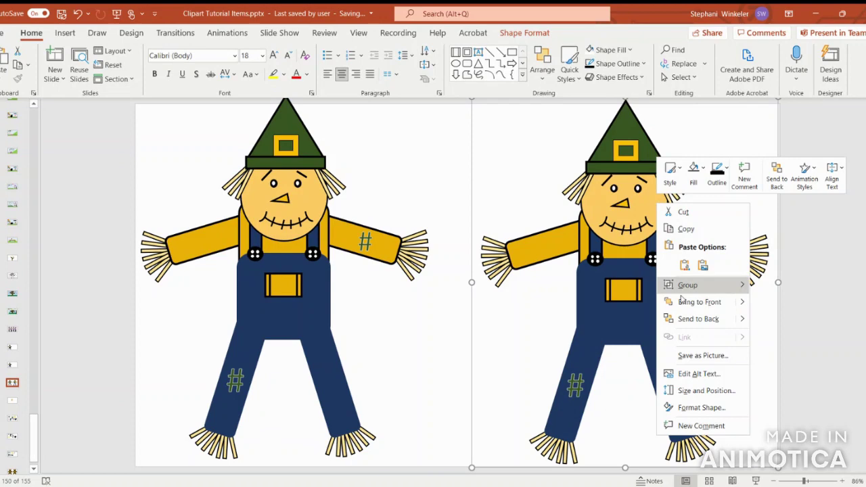
pyautogui.moveTo(690, 283)
pyautogui.click(782, 321)
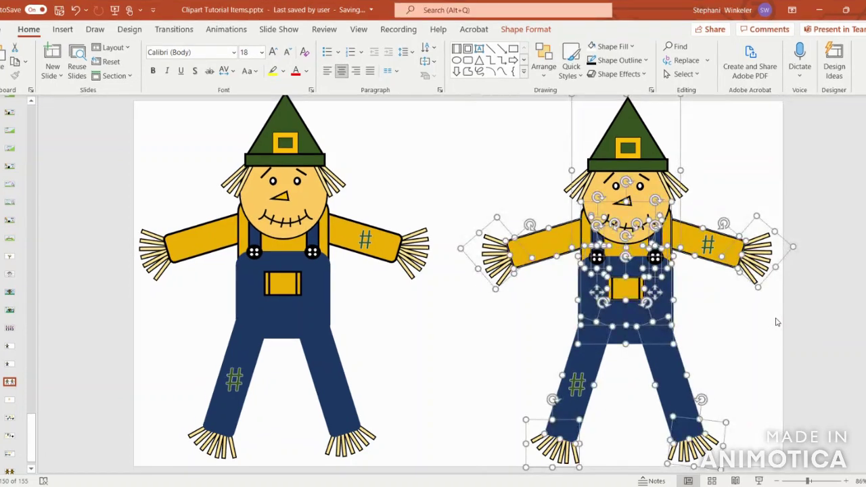
pyautogui.click(820, 189)
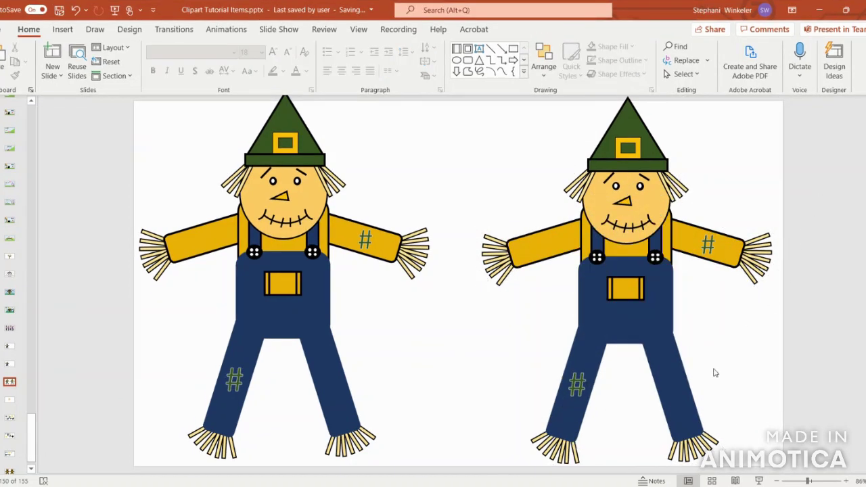
# Fill the right-hand scarecrow's overalls and both legs with white
pyautogui.click(660, 389)
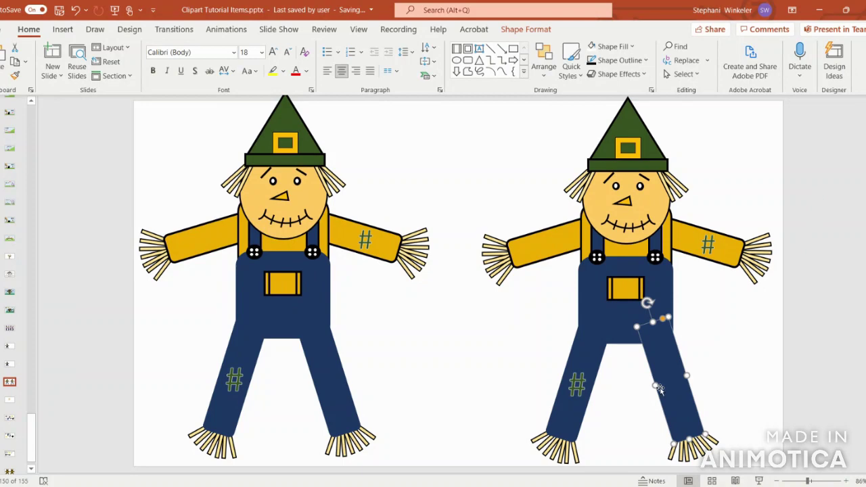
pyautogui.keyDown('shift'); pyautogui.click(599, 365); pyautogui.keyUp('shift')
pyautogui.keyDown('shift'); pyautogui.click(606, 355); pyautogui.keyUp('shift')
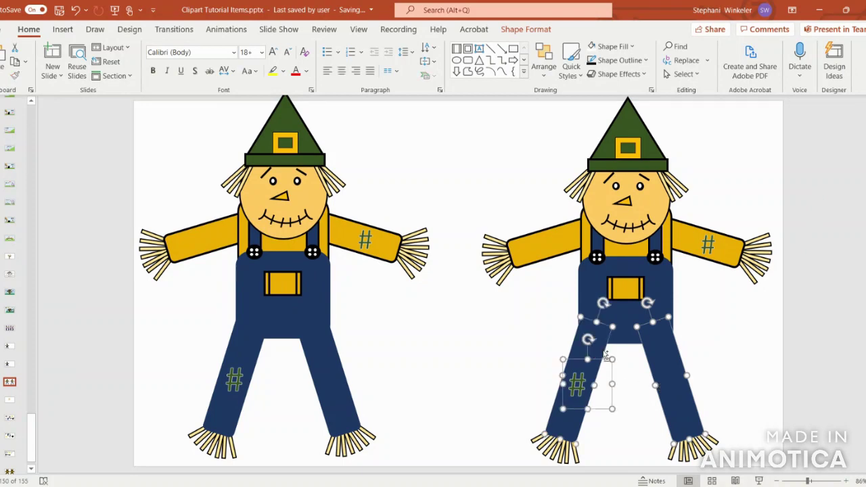
pyautogui.keyDown('shift'); pyautogui.click(662, 288); pyautogui.keyUp('shift')
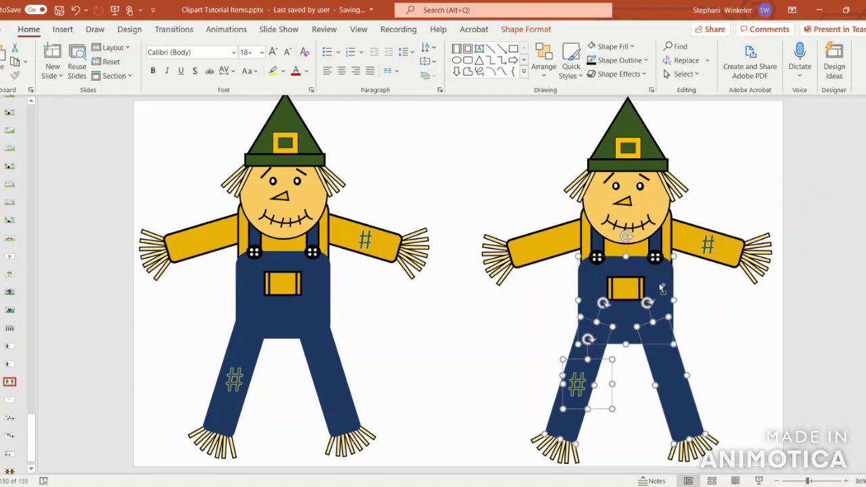
pyautogui.click(596, 48)
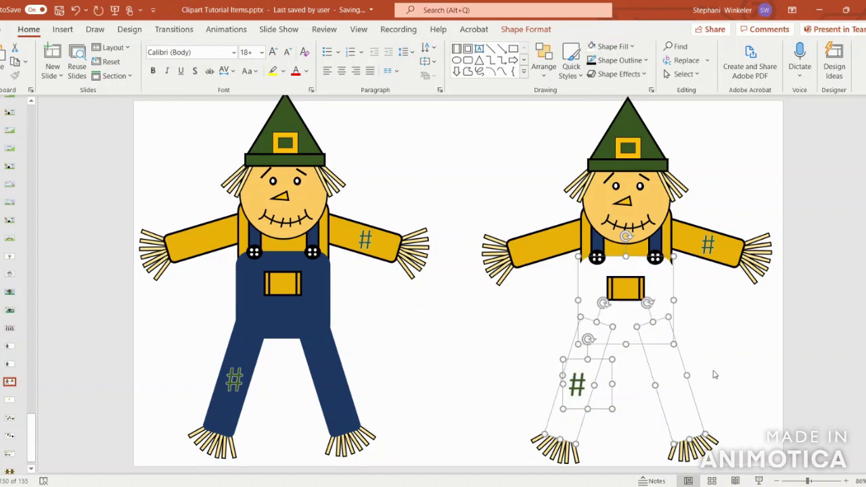
# Leave the leg's "#" out of the selection and outline the right-hand scarecrow's overalls and both legs in black
pyautogui.keyDown('shift'); pyautogui.click(606, 366); pyautogui.keyUp('shift')
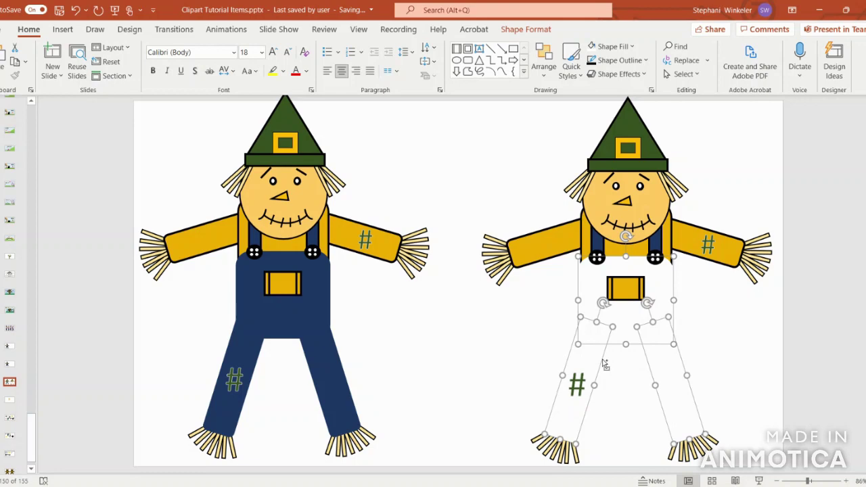
pyautogui.click(592, 61)
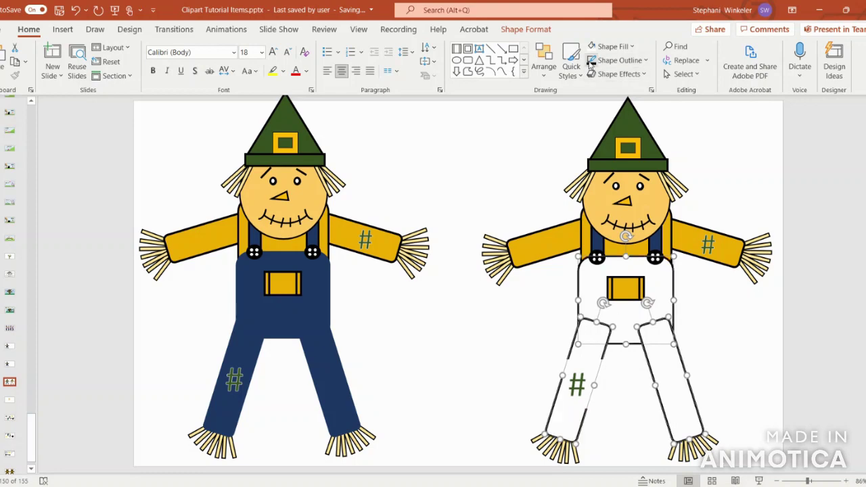
pyautogui.click(739, 369)
# Send both white legs of the right-hand scarecrow backward until they sit behind the overalls
pyautogui.click(672, 374)
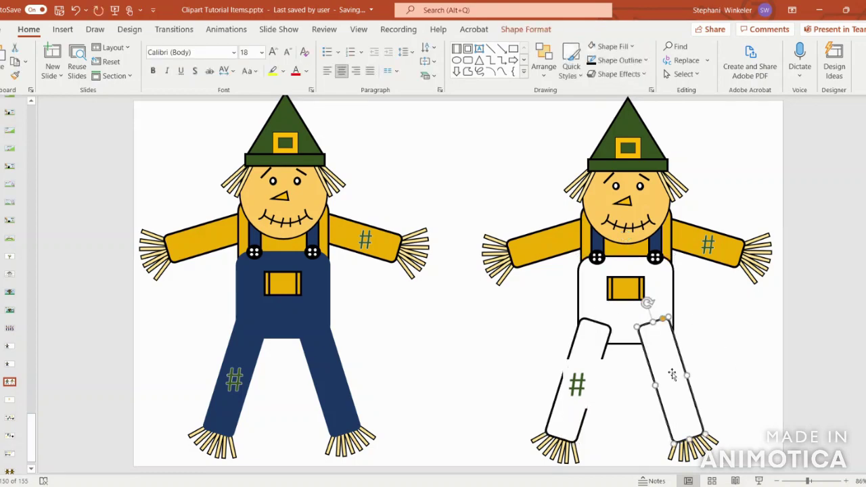
pyautogui.keyDown('shift'); pyautogui.click(594, 336); pyautogui.keyUp('shift')
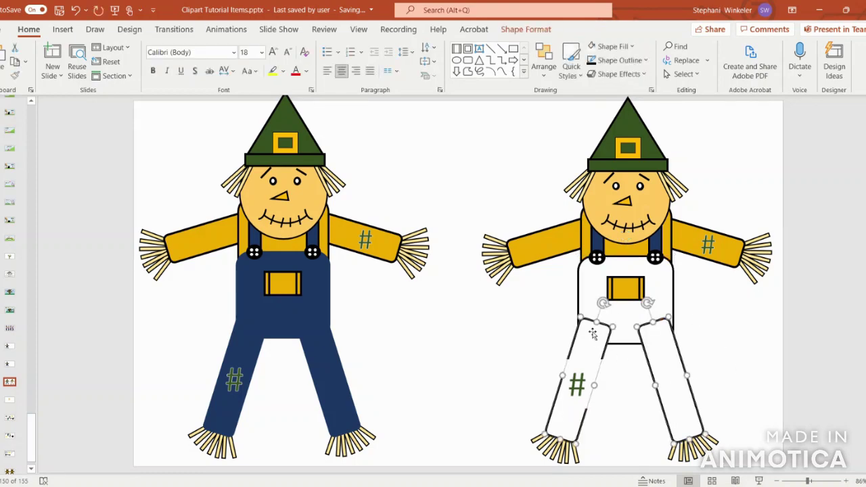
pyautogui.click(520, 30)
pyautogui.click(718, 63)
pyautogui.click(717, 63)
pyautogui.click(717, 63)
pyautogui.click(721, 355)
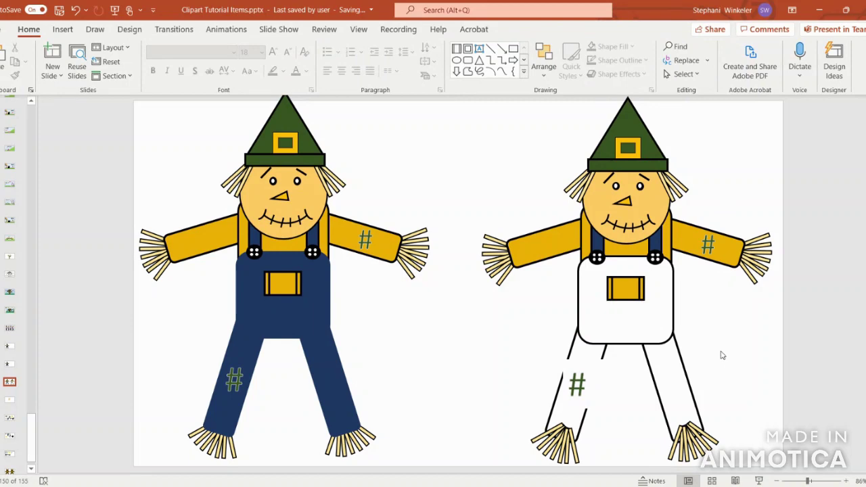
# Give the "#" on the right-hand scarecrow's leg a white text fill and a black text outline
pyautogui.click(580, 386)
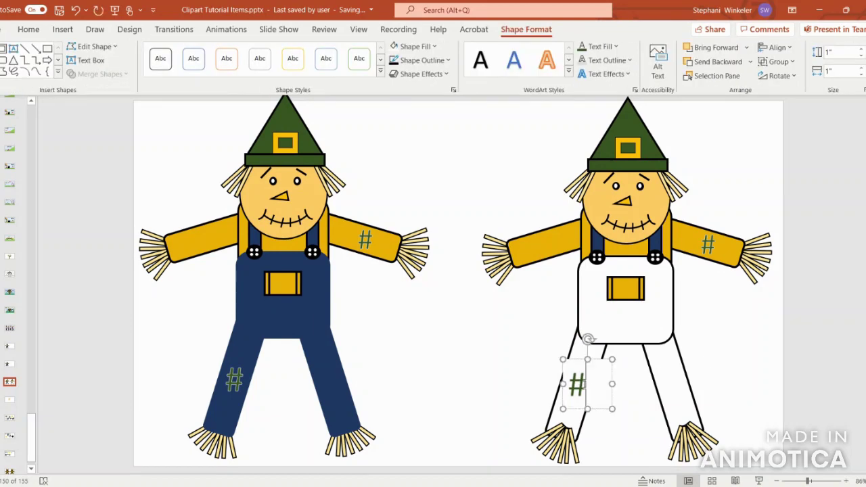
pyautogui.doubleClick(577, 385)
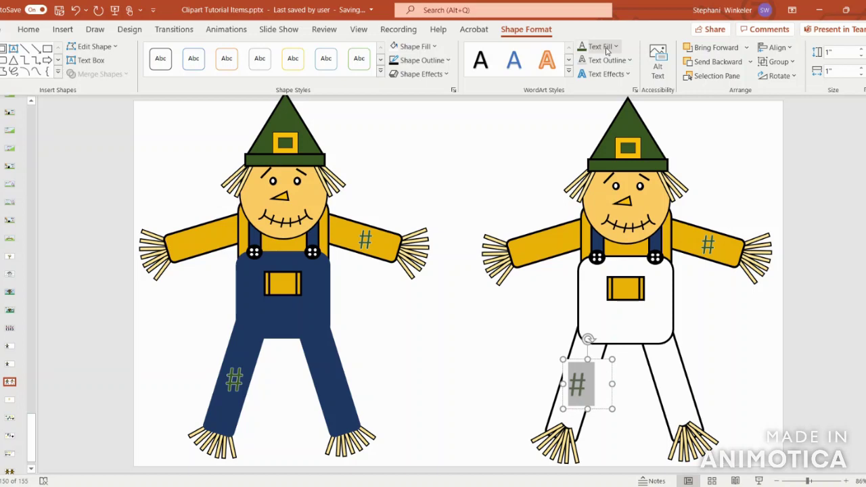
pyautogui.click(606, 49)
pyautogui.click(580, 80)
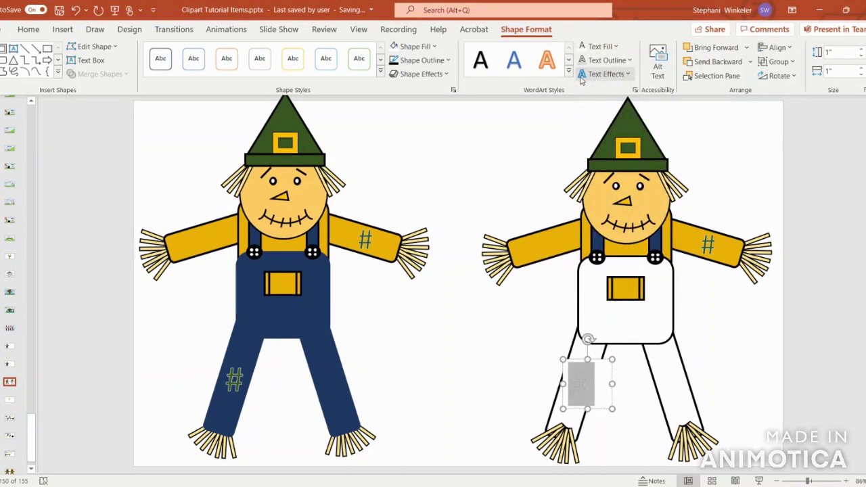
pyautogui.click(601, 60)
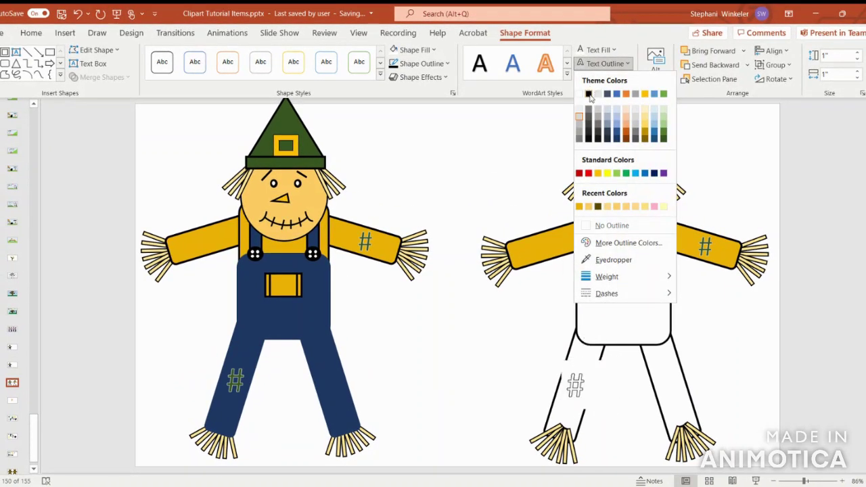
pyautogui.click(590, 96)
# Narrow the leg's "#" text box to 0.52", set its font size to 40 and tilt it to follow the leg
pyautogui.moveTo(612, 408); pyautogui.dragTo(588, 408)
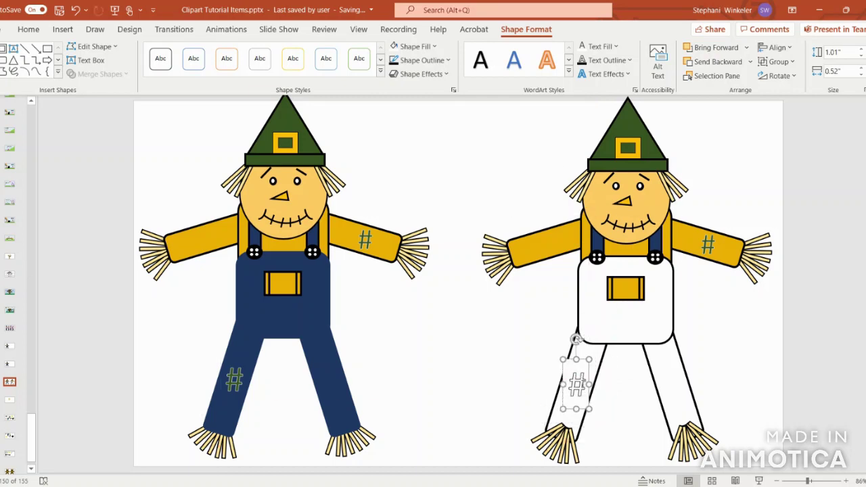
pyautogui.doubleClick(577, 384)
pyautogui.click(29, 29)
pyautogui.click(262, 53)
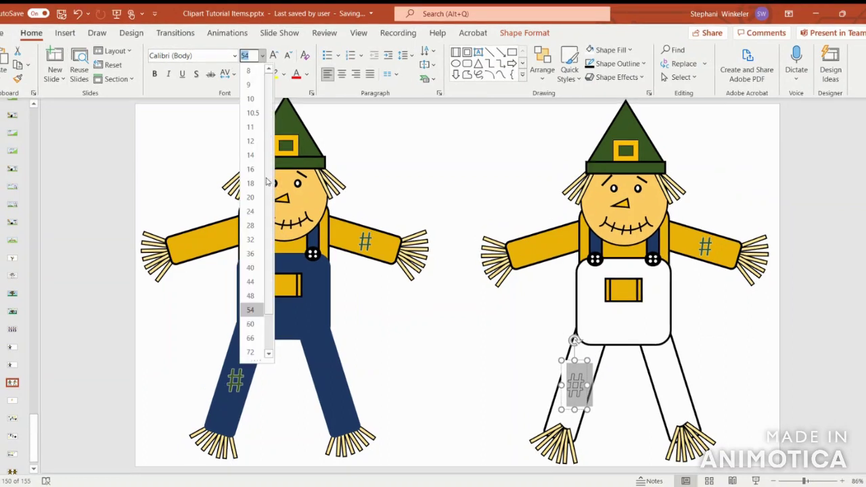
pyautogui.click(249, 268)
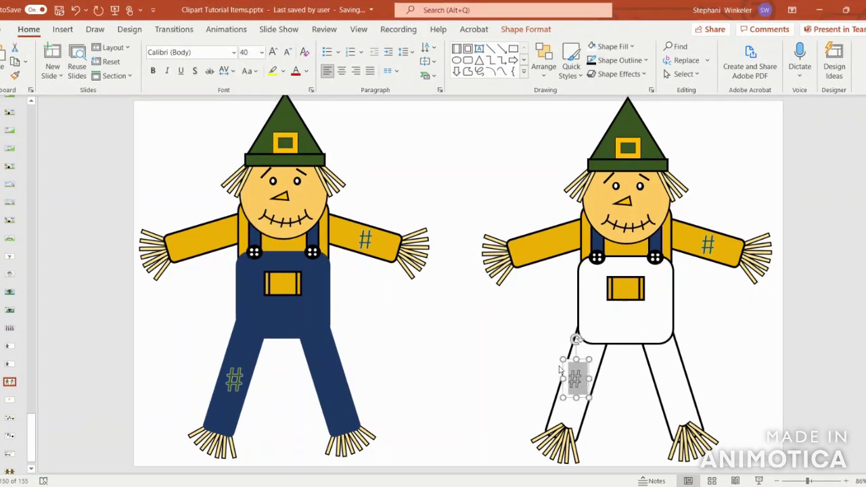
pyautogui.moveTo(575, 339); pyautogui.dragTo(591, 367)
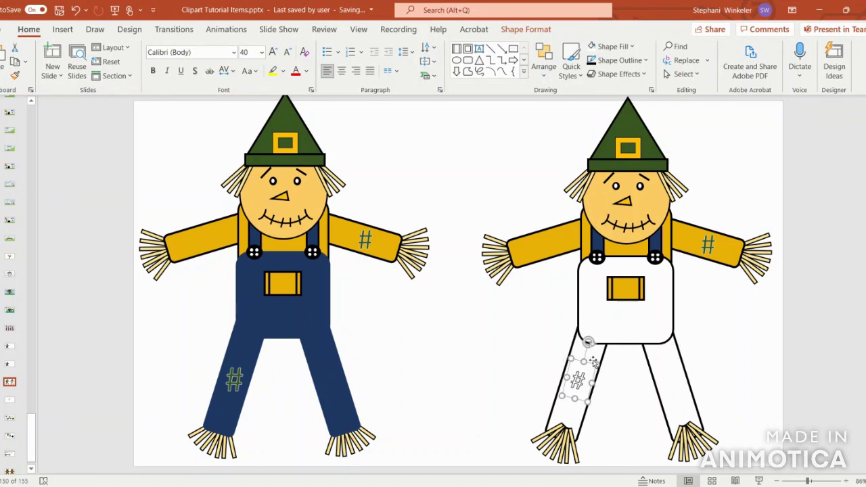
# Fill both straw feet of the right-hand scarecrow with white and send them backward behind the legs
pyautogui.click(552, 453)
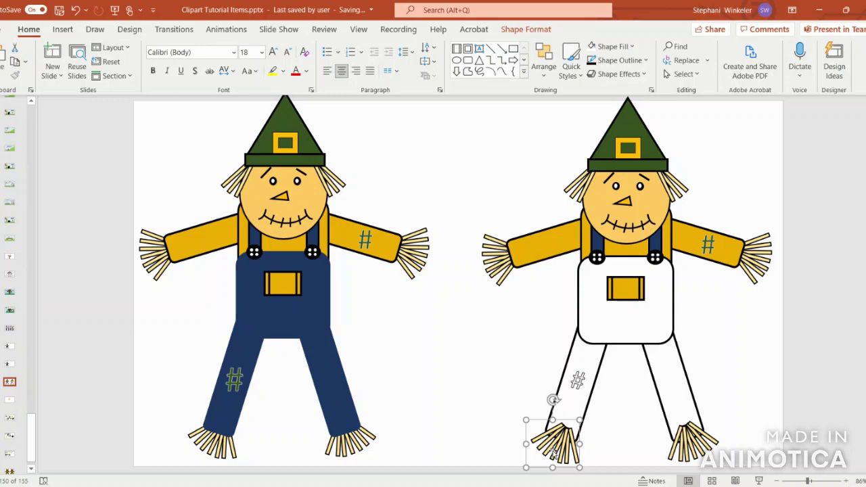
pyautogui.keyDown('shift'); pyautogui.click(690, 451); pyautogui.keyUp('shift')
pyautogui.click(591, 46)
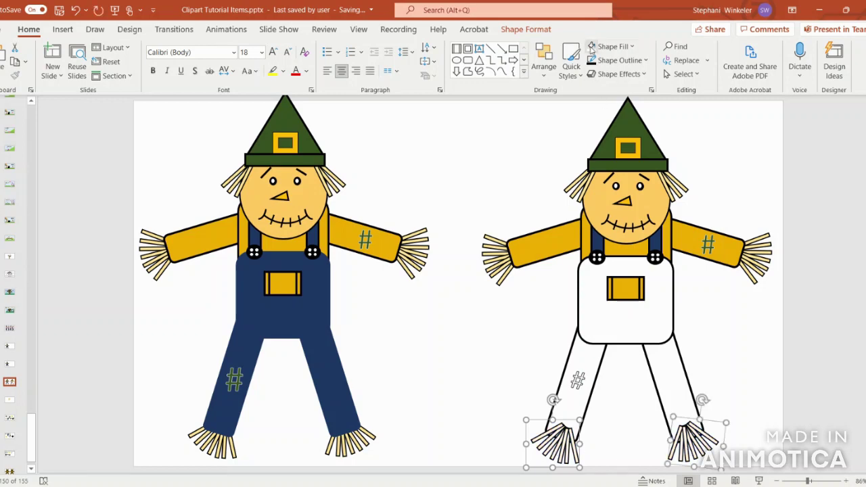
pyautogui.click(533, 30)
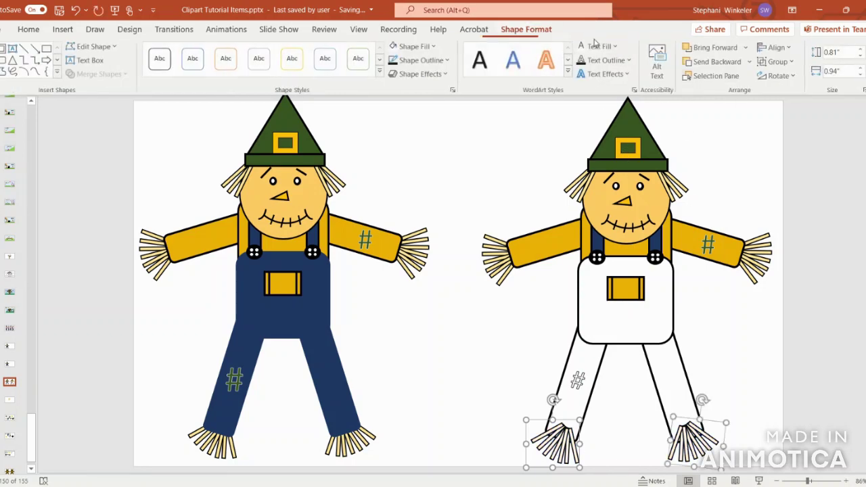
pyautogui.click(709, 62)
pyautogui.click(759, 328)
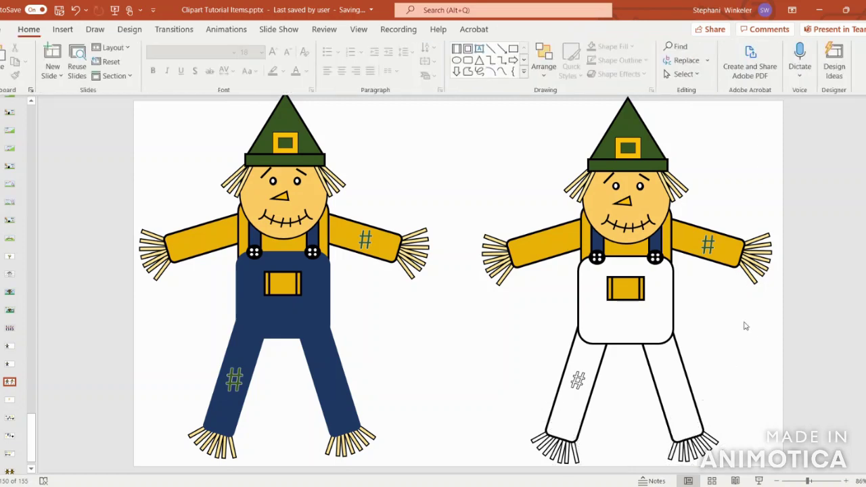
# Fill both overall straps of the right-hand scarecrow with white
pyautogui.click(653, 244)
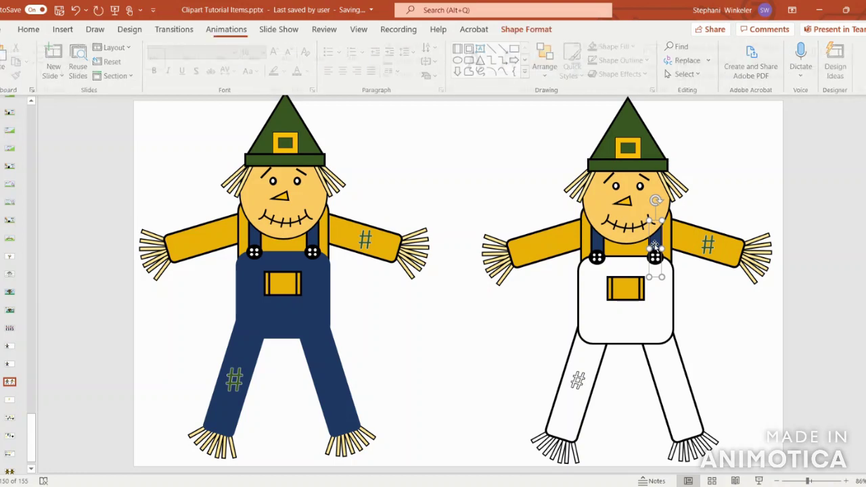
pyautogui.keyDown('shift'); pyautogui.click(601, 249); pyautogui.keyUp('shift')
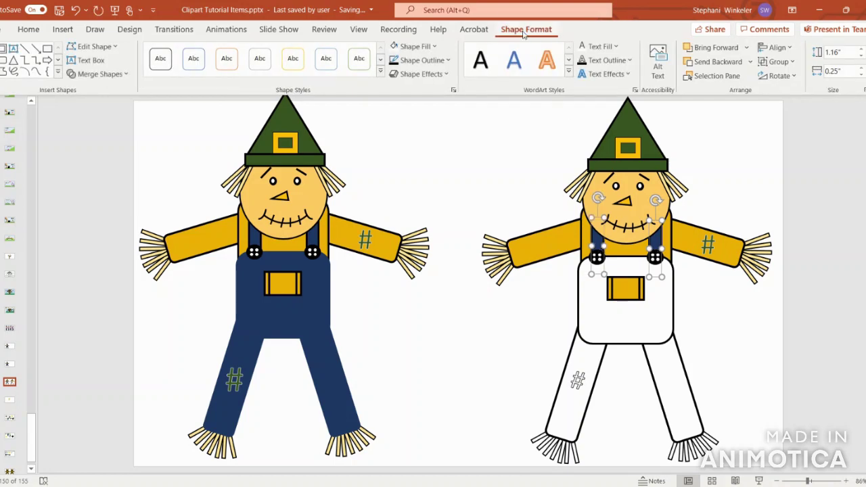
pyautogui.click(397, 49)
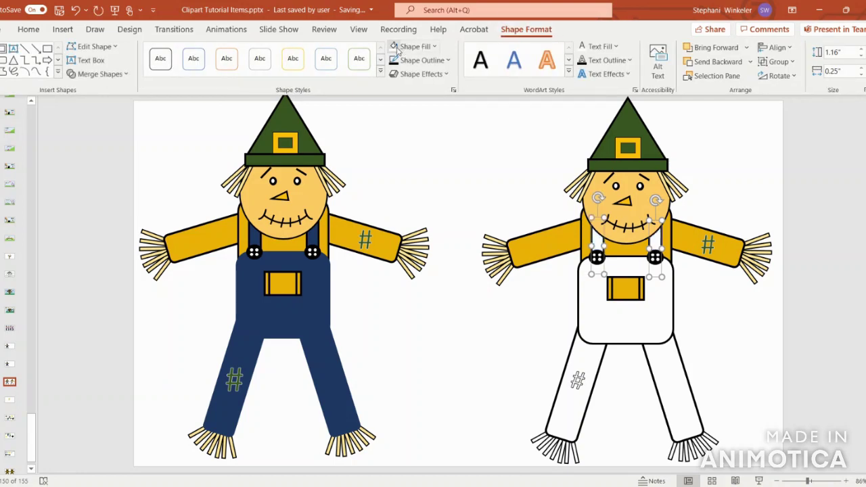
pyautogui.click(598, 263)
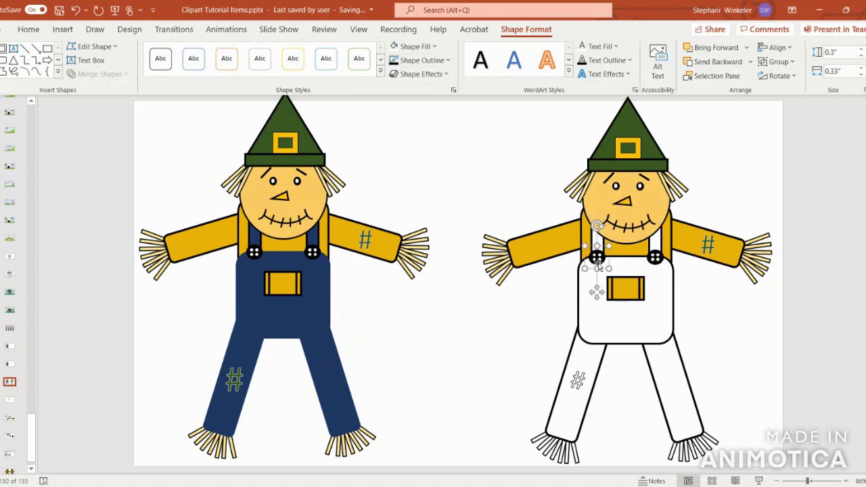
pyautogui.click(709, 295)
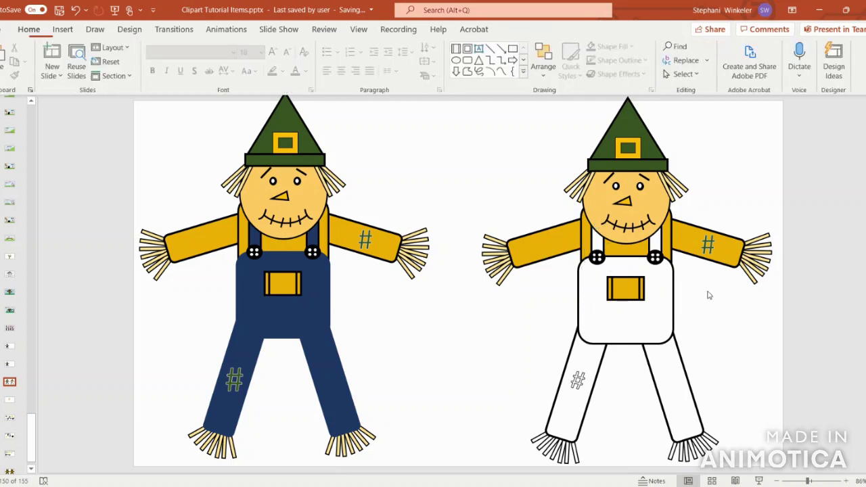
# Fill the right-hand scarecrow's shirt body and both sleeves with white
pyautogui.click(678, 246)
pyautogui.keyDown('ctrl'); pyautogui.click(668, 255); pyautogui.keyUp('ctrl')
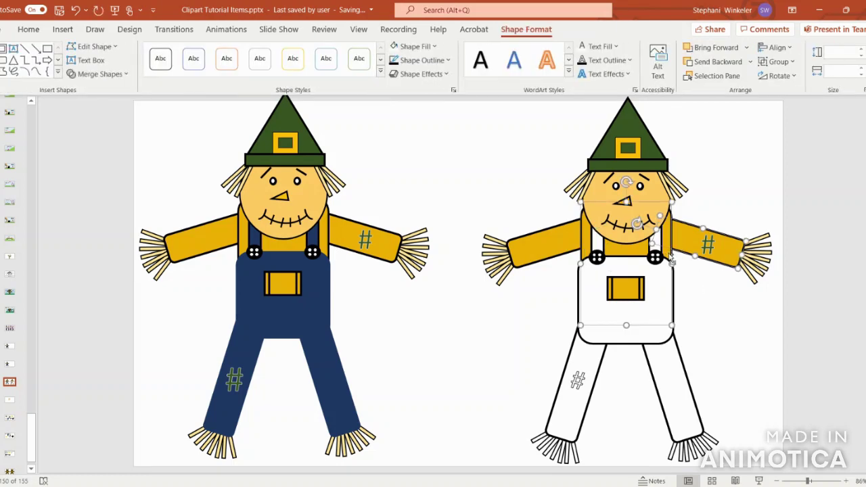
pyautogui.keyDown('ctrl'); pyautogui.click(562, 241); pyautogui.keyUp('ctrl')
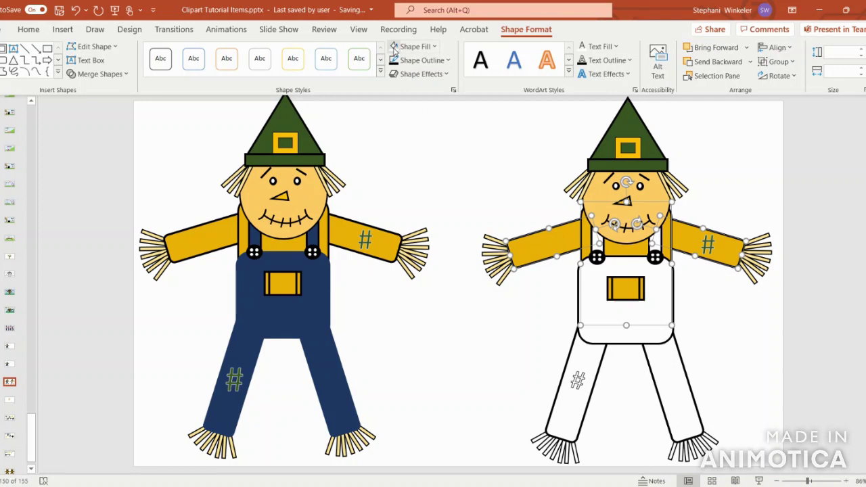
pyautogui.click(359, 59)
pyautogui.click(744, 316)
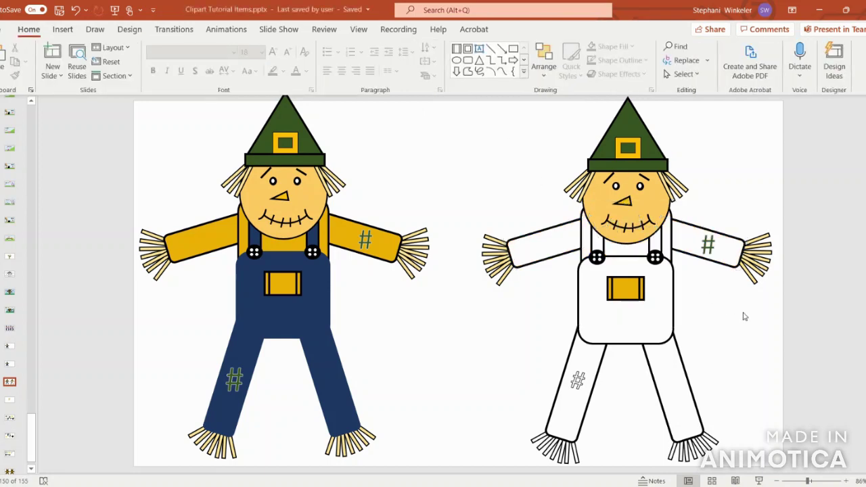
# Fill both straw hands of the right-hand scarecrow with white
pyautogui.click(502, 262)
pyautogui.keyDown('shift'); pyautogui.click(764, 261); pyautogui.keyUp('shift')
pyautogui.click(395, 46)
# Give the "#" on the right-hand scarecrow's sleeve a white text fill and a black text outline
pyautogui.click(710, 245)
pyautogui.doubleClick(707, 245)
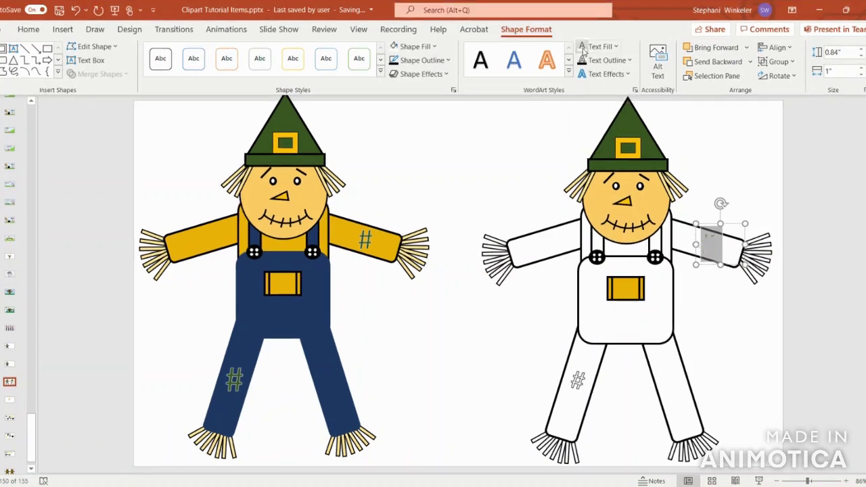
pyautogui.click(717, 202)
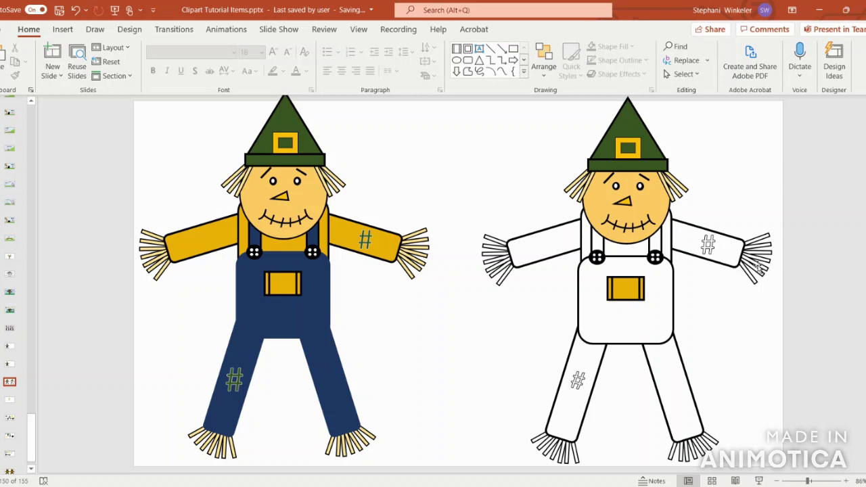
# Fill the right-hand scarecrow's face and nose with white
pyautogui.click(659, 205)
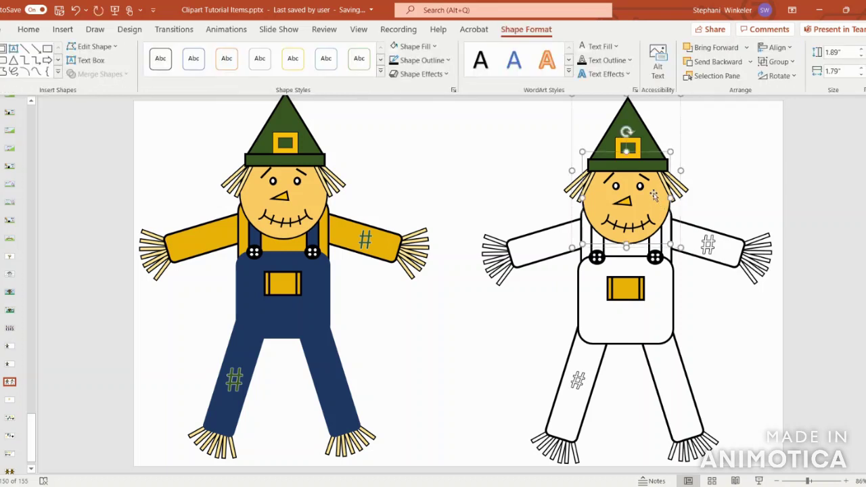
pyautogui.click(395, 50)
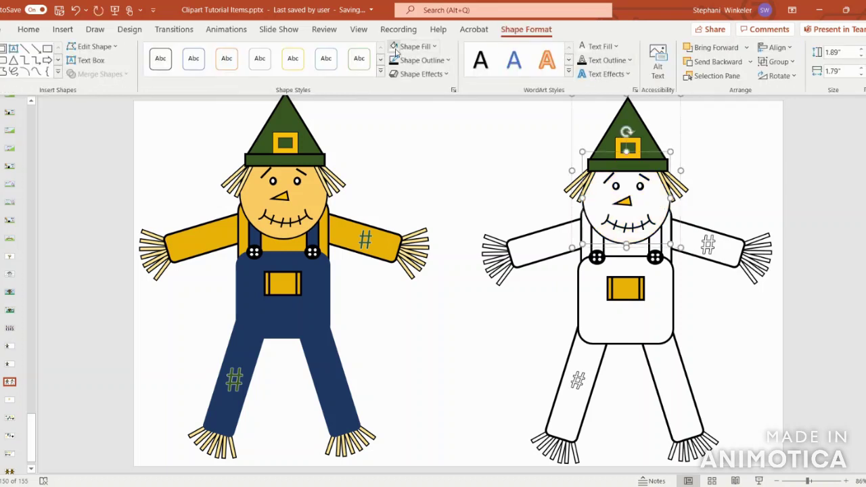
pyautogui.click(622, 202)
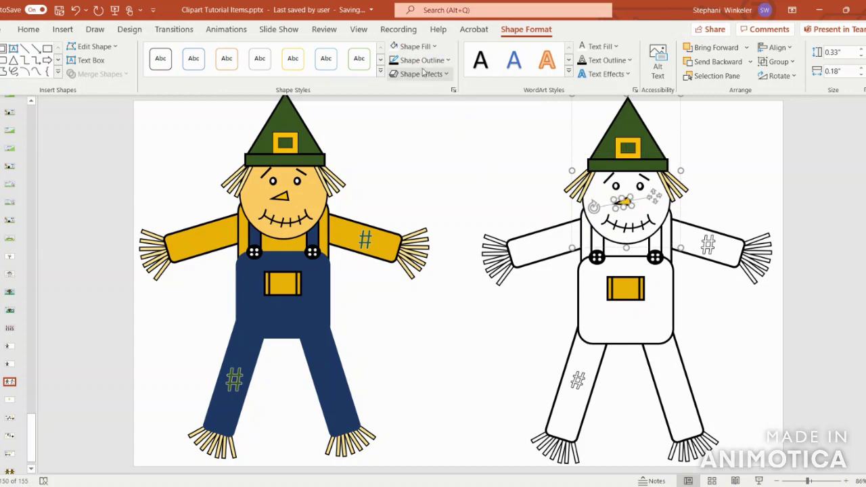
pyautogui.click(394, 51)
# Ungroup the right-hand scarecrow's head and fill both bunches of straw hair with white
pyautogui.click(580, 191)
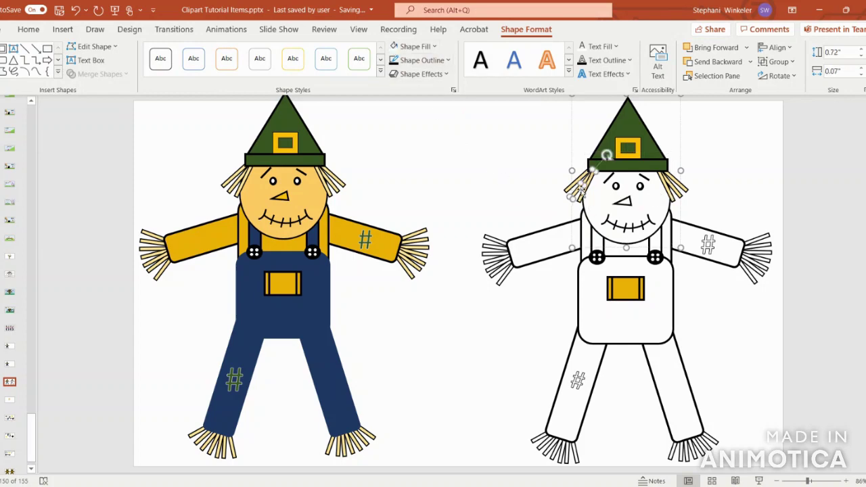
pyautogui.click(528, 189)
pyautogui.click(567, 189)
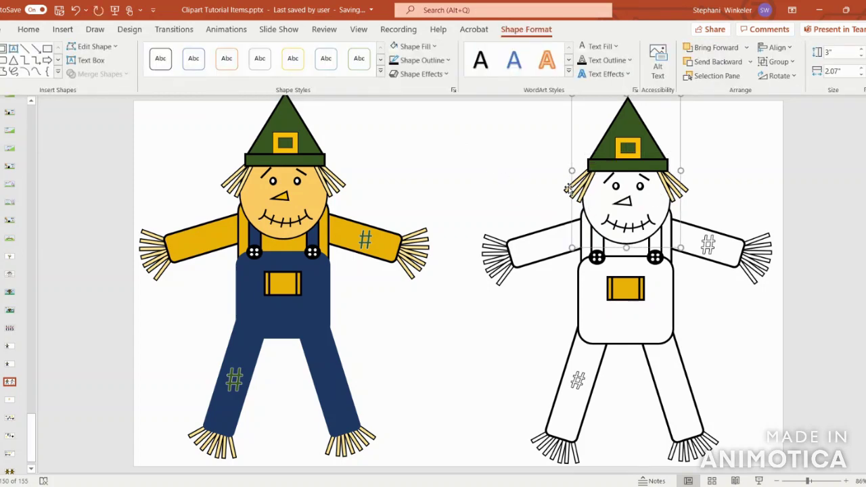
pyautogui.rightClick(611, 130)
pyautogui.moveTo(657, 208)
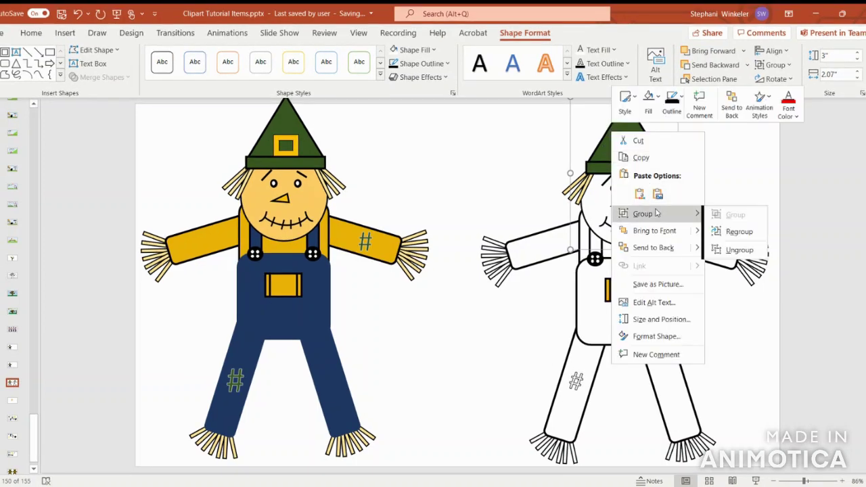
pyautogui.click(732, 250)
pyautogui.click(699, 187)
pyautogui.click(672, 181)
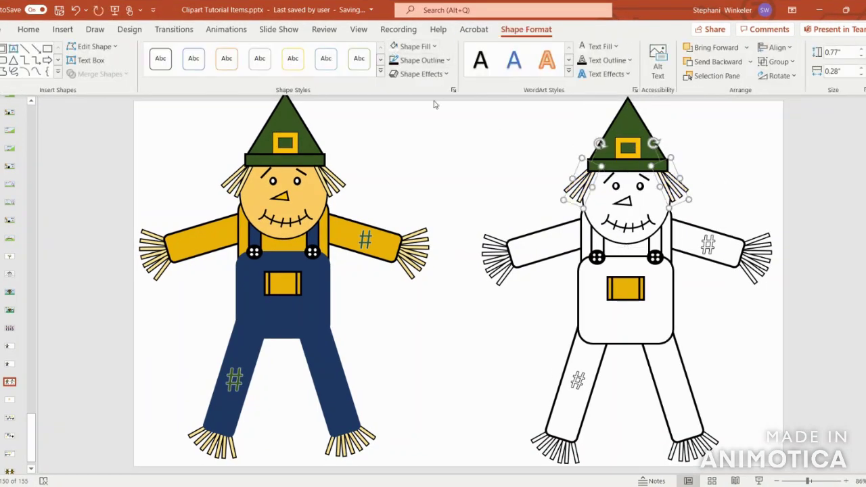
# Fill the cone and brim of the right-hand scarecrow's hat with white
pyautogui.click(455, 143)
pyautogui.click(626, 144)
pyautogui.click(626, 143)
pyautogui.click(394, 46)
pyautogui.click(607, 152)
pyautogui.click(394, 46)
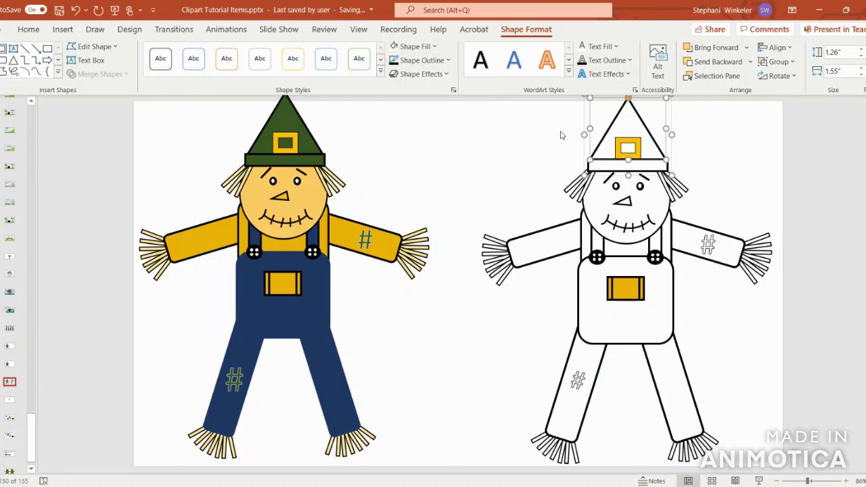
# Fill the buckle on the right-hand scarecrow's hat with white and set its outline weight to 2¼ pt
pyautogui.click(634, 142)
pyautogui.click(394, 46)
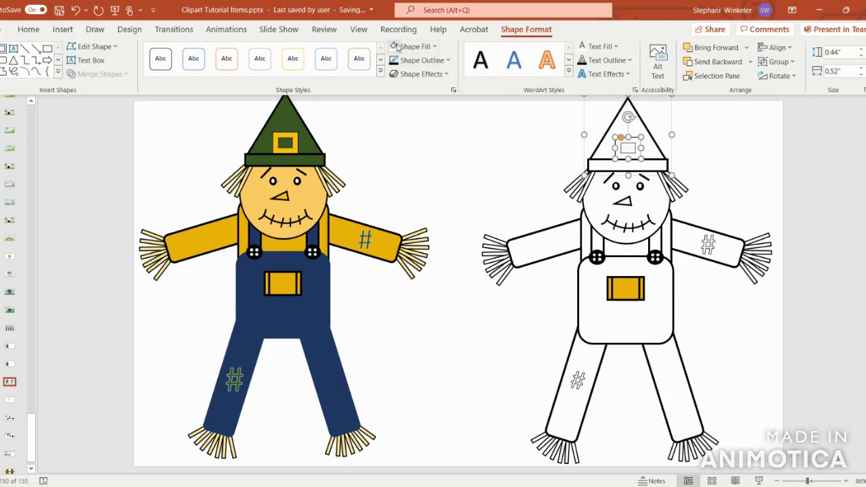
pyautogui.click(459, 140)
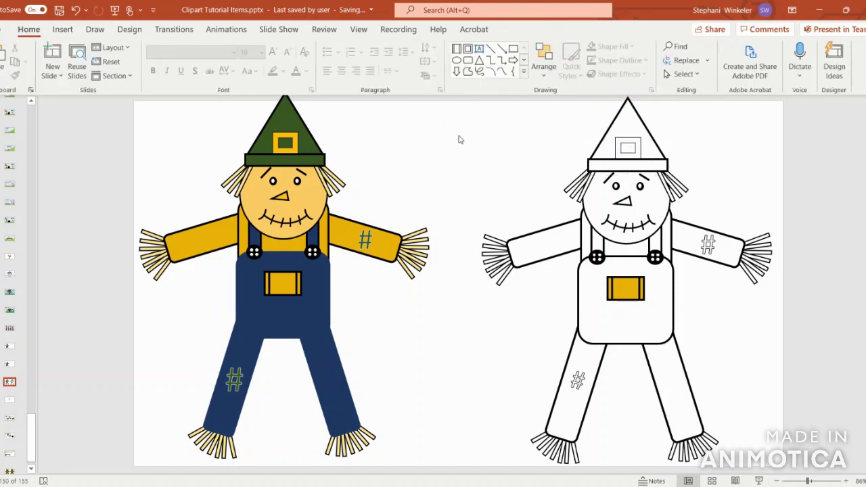
pyautogui.click(627, 152)
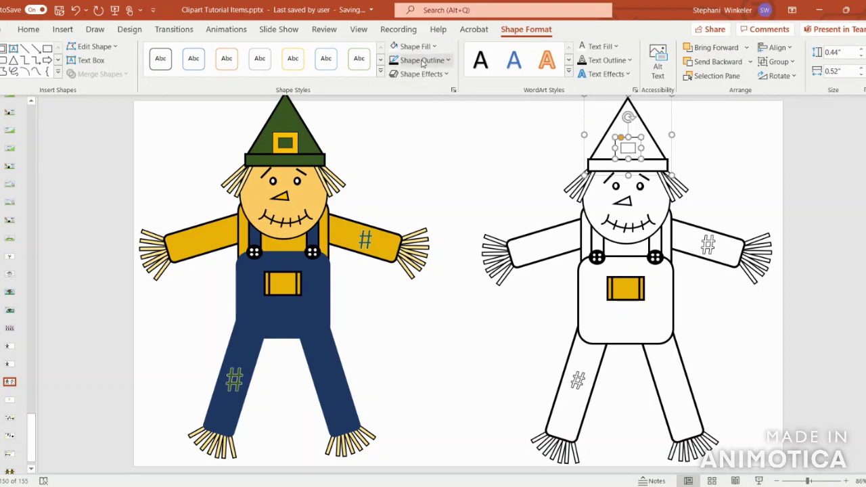
pyautogui.click(410, 61)
pyautogui.moveTo(467, 273)
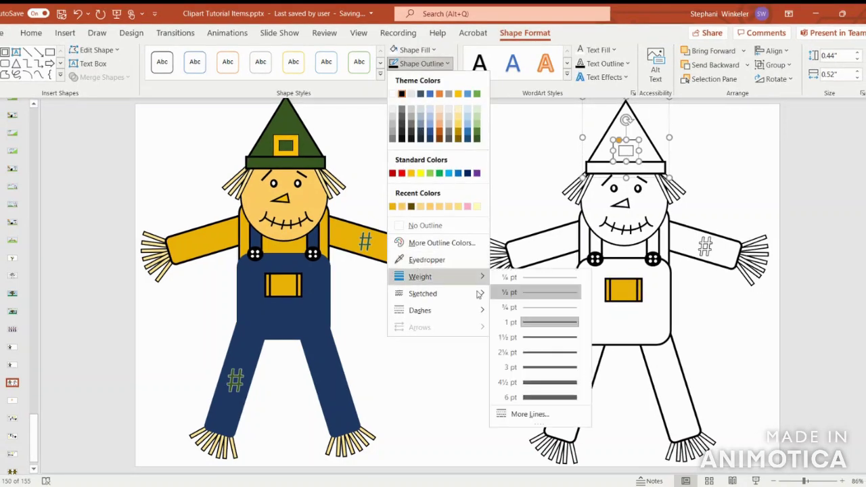
pyautogui.click(525, 355)
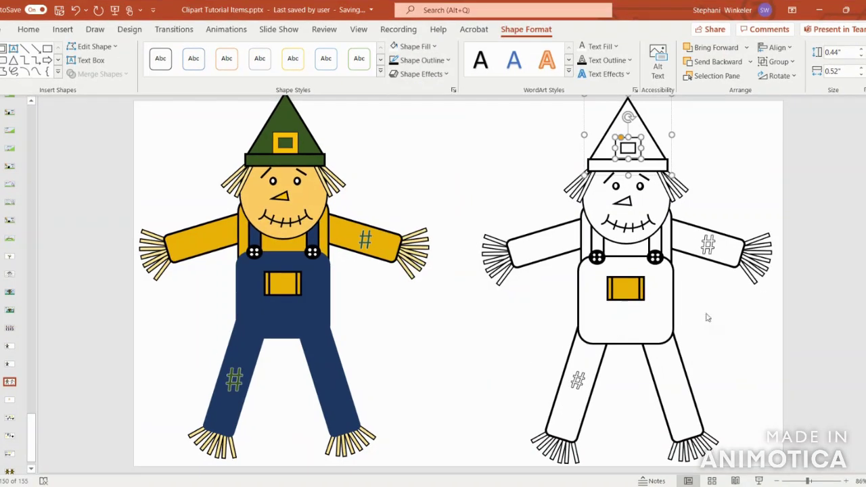
# Fill the pocket patch on the right-hand scarecrow's overalls with white
pyautogui.click(636, 288)
pyautogui.click(411, 46)
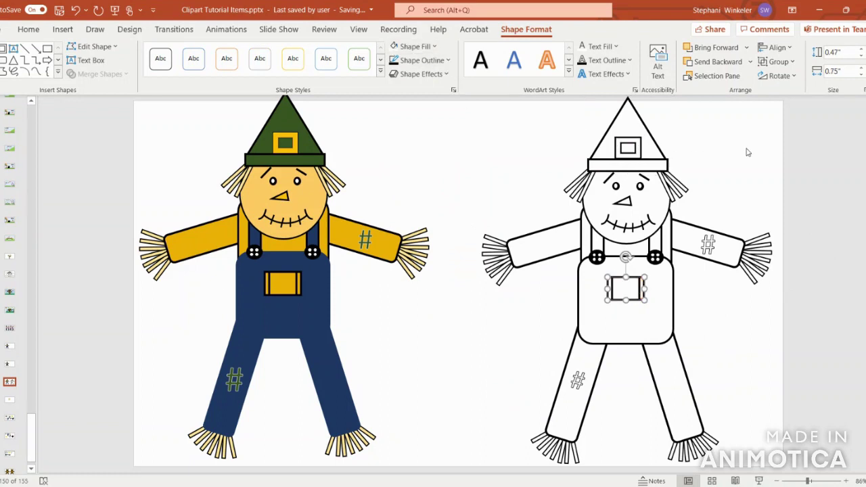
pyautogui.click(744, 150)
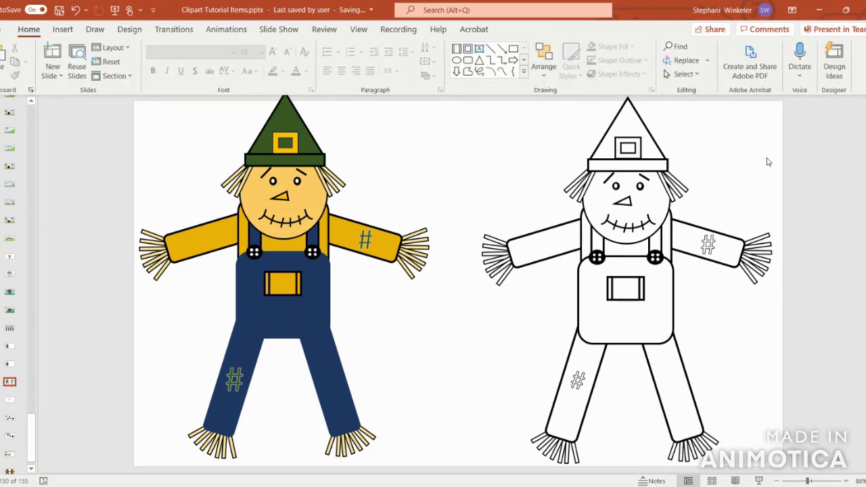
# Fill both overall buttons of the right-hand scarecrow with white
pyautogui.click(657, 260)
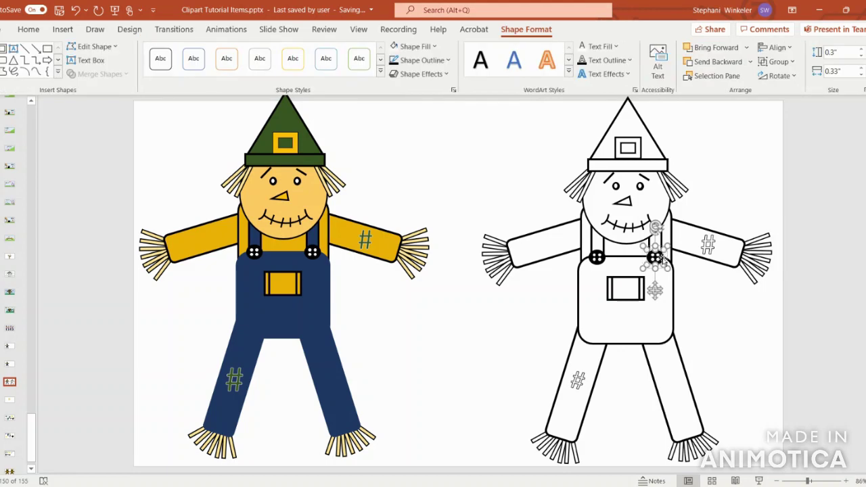
pyautogui.click(394, 48)
pyautogui.click(597, 258)
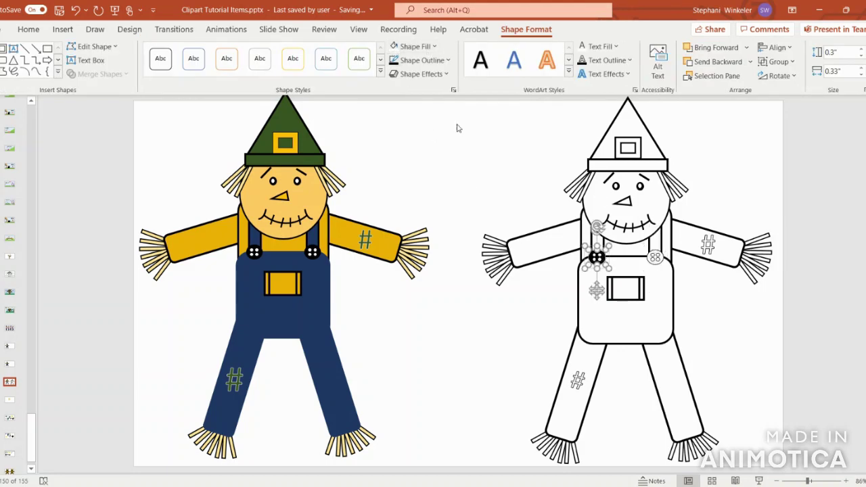
pyautogui.click(394, 48)
pyautogui.click(508, 172)
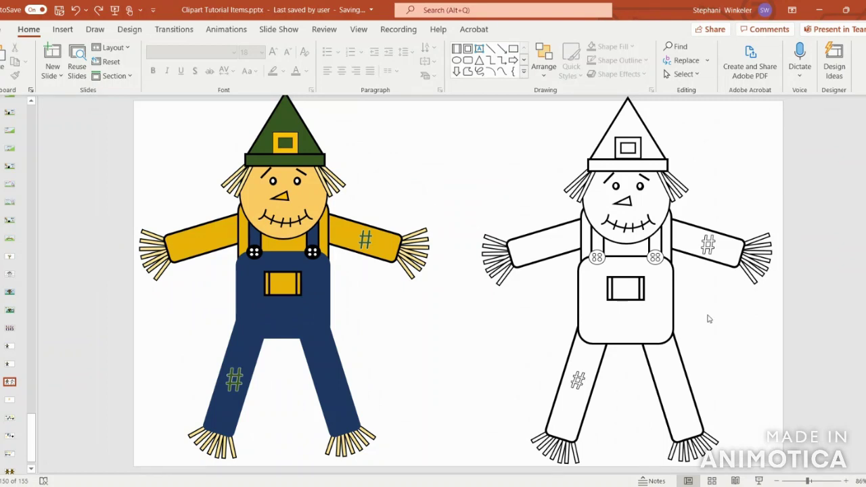
# Group all parts of the right-hand scarecrow, from straw feet to hat, into one object and nudge it slightly
pyautogui.click(661, 309)
pyautogui.click(710, 345)
pyautogui.click(701, 448)
pyautogui.keyDown('shift'); pyautogui.click(568, 454); pyautogui.keyUp('shift')
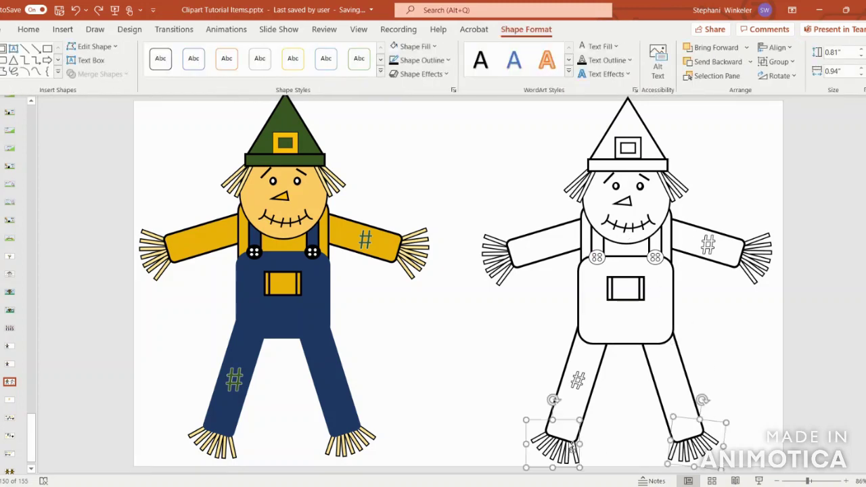
pyautogui.keyDown('shift'); pyautogui.click(575, 408); pyautogui.keyUp('shift')
pyautogui.keyDown('shift'); pyautogui.click(665, 381); pyautogui.keyUp('shift')
pyautogui.keyDown('shift'); pyautogui.click(573, 386); pyautogui.keyUp('shift')
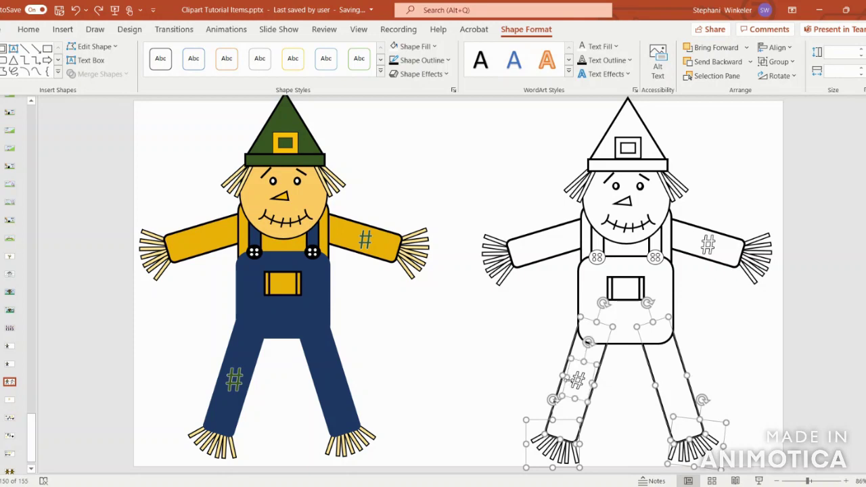
pyautogui.keyDown('shift'); pyautogui.click(628, 327); pyautogui.keyUp('shift')
pyautogui.keyDown('shift'); pyautogui.click(629, 296); pyautogui.keyUp('shift')
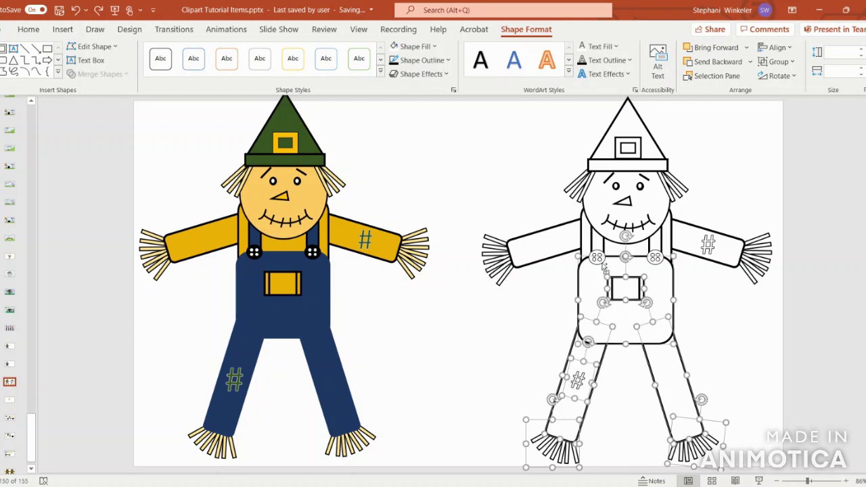
pyautogui.keyDown('shift'); pyautogui.click(629, 269); pyautogui.keyUp('shift')
pyautogui.keyDown('shift'); pyautogui.click(662, 268); pyautogui.keyUp('shift')
pyautogui.keyDown('shift'); pyautogui.click(661, 249); pyautogui.keyUp('shift')
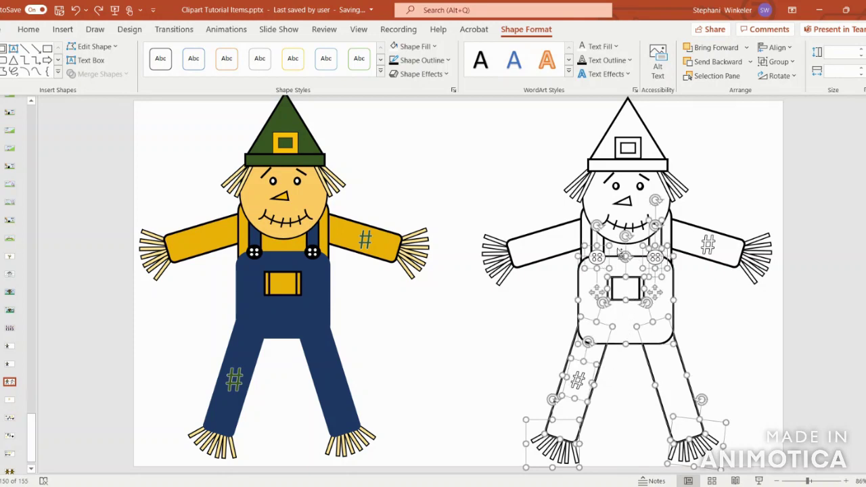
pyautogui.keyDown('shift'); pyautogui.click(671, 241); pyautogui.keyUp('shift')
pyautogui.keyDown('shift'); pyautogui.click(557, 242); pyautogui.keyUp('shift')
pyautogui.keyDown('shift'); pyautogui.click(706, 248); pyautogui.keyUp('shift')
pyautogui.keyDown('shift'); pyautogui.click(759, 262); pyautogui.keyUp('shift')
pyautogui.keyDown('shift'); pyautogui.click(503, 265); pyautogui.keyUp('shift')
pyautogui.keyDown('shift'); pyautogui.click(578, 194); pyautogui.keyUp('shift')
pyautogui.keyDown('shift'); pyautogui.click(669, 193); pyautogui.keyUp('shift')
pyautogui.keyDown('shift'); pyautogui.click(638, 169); pyautogui.keyUp('shift')
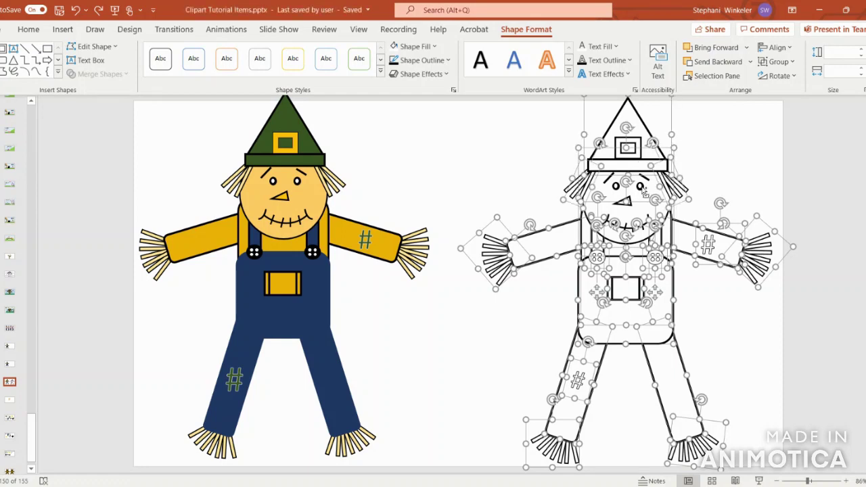
pyautogui.rightClick(642, 190)
pyautogui.moveTo(669, 277)
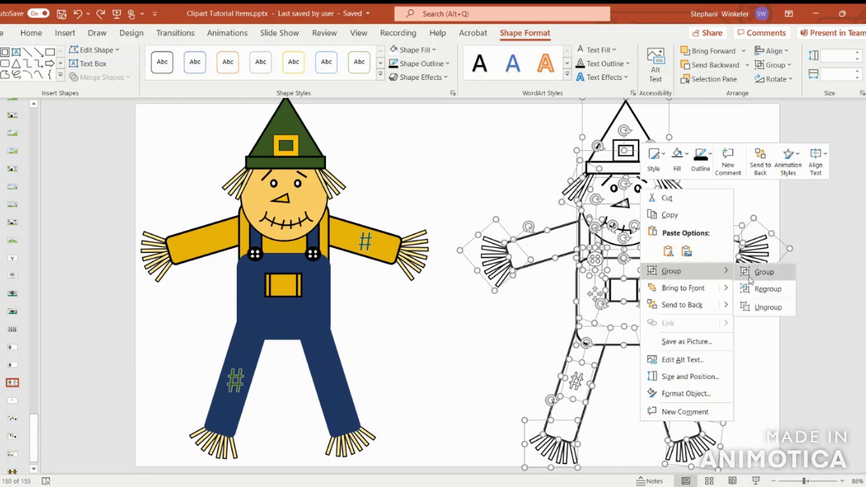
pyautogui.click(752, 273)
pyautogui.moveTo(686, 321)
pyautogui.mouseDown()
pyautogui.moveTo(716, 350)
pyautogui.moveTo(658, 244)
pyautogui.moveTo(571, 326)
pyautogui.moveTo(680, 327)
pyautogui.mouseUp()
pyautogui.click(795, 239)
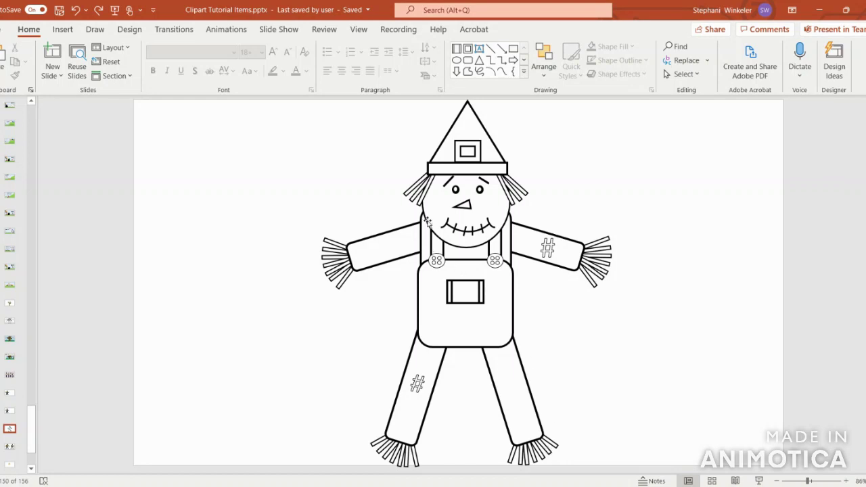
# Ungroup the black-and-white scarecrow that stands alone on its slide
pyautogui.click(462, 134)
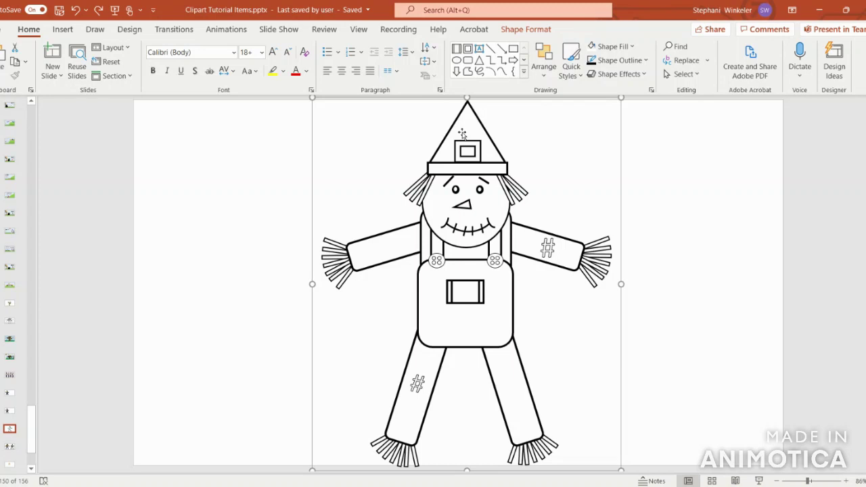
pyautogui.rightClick(463, 133)
pyautogui.moveTo(504, 220)
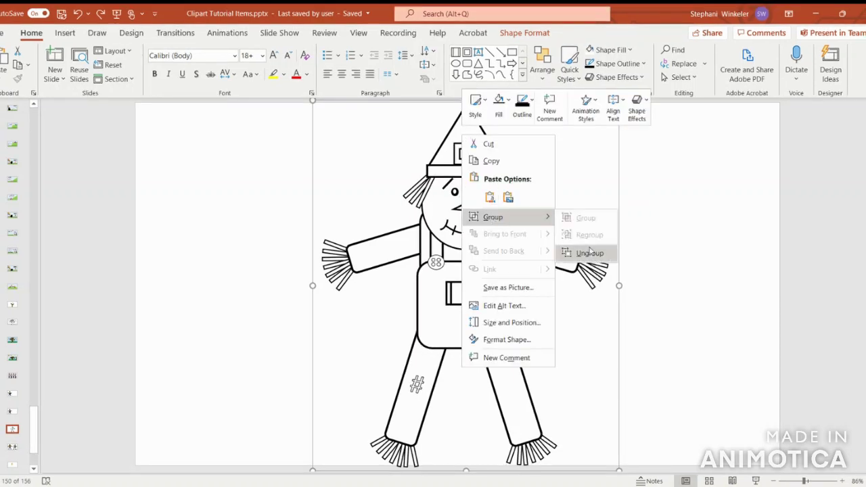
pyautogui.click(599, 257)
pyautogui.click(713, 205)
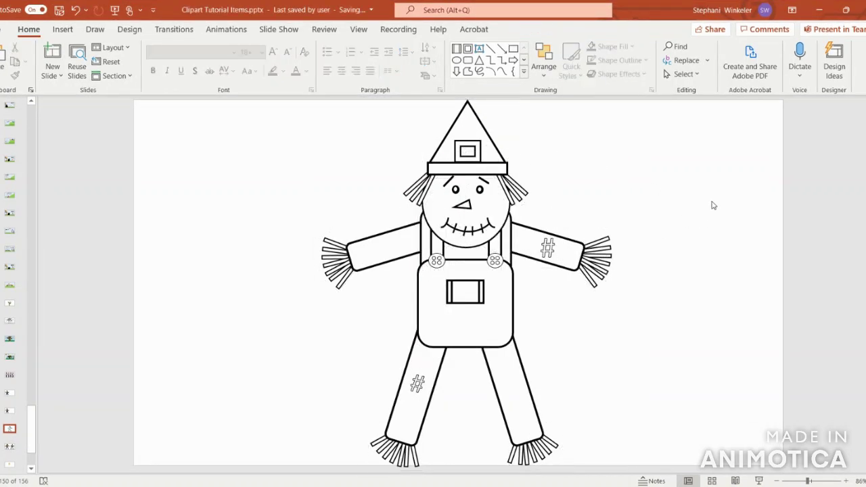
# Group the hat with both bunches of straw hair and move the group to the slide's upper-left corner
pyautogui.click(467, 120)
pyautogui.keyDown('shift'); pyautogui.click(517, 200); pyautogui.keyUp('shift')
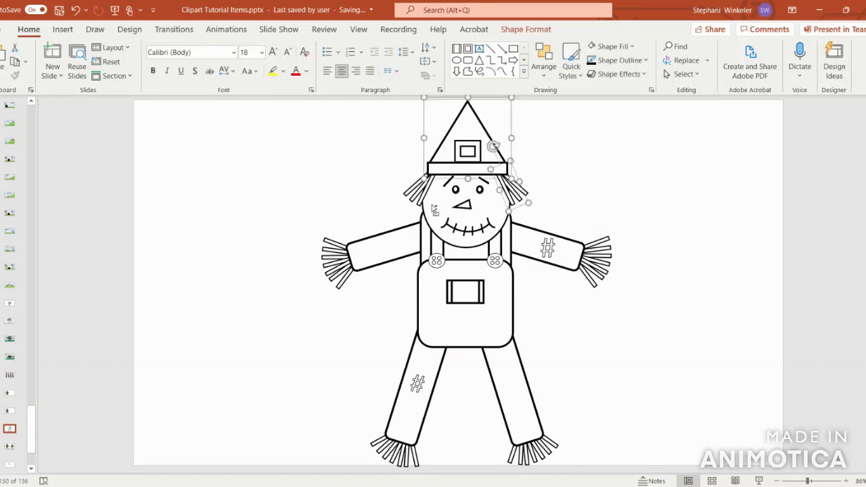
pyautogui.keyDown('shift'); pyautogui.click(424, 206); pyautogui.keyUp('shift')
pyautogui.rightClick(453, 126)
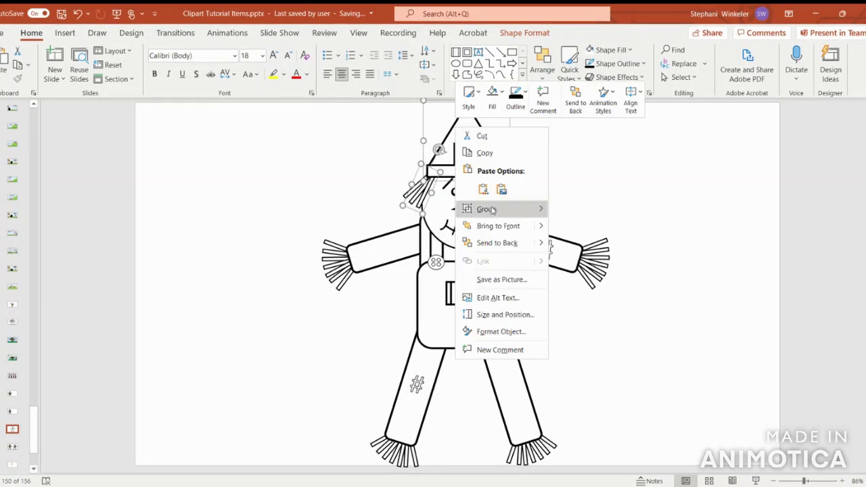
pyautogui.moveTo(492, 210)
pyautogui.click(580, 209)
pyautogui.moveTo(474, 145); pyautogui.dragTo(220, 152)
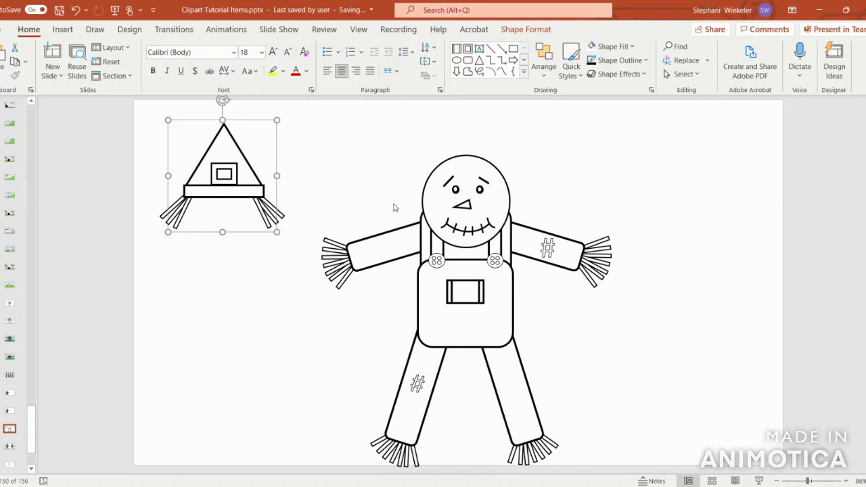
# Move the face to the slide's upper-right corner and lengthen both overall straps up to the shirt's top edge
pyautogui.moveTo(460, 170); pyautogui.dragTo(712, 136)
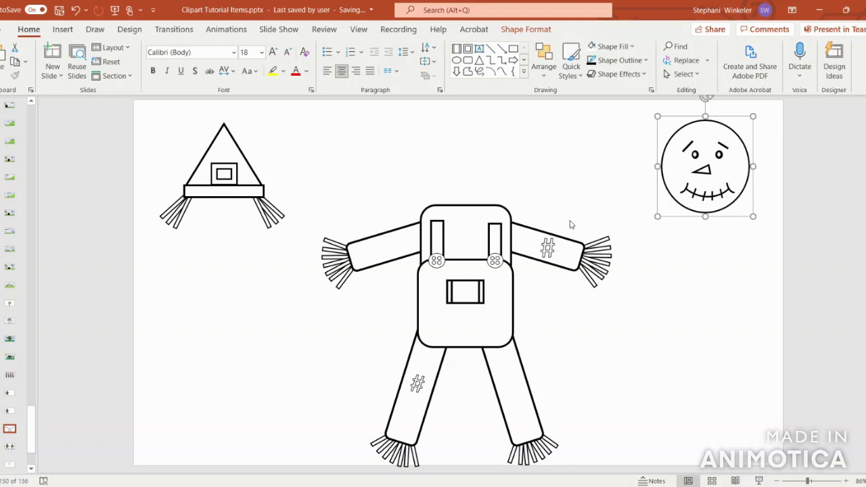
pyautogui.click(500, 223)
pyautogui.moveTo(500, 223); pyautogui.dragTo(500, 205)
pyautogui.click(439, 230)
pyautogui.moveTo(442, 220); pyautogui.dragTo(442, 205)
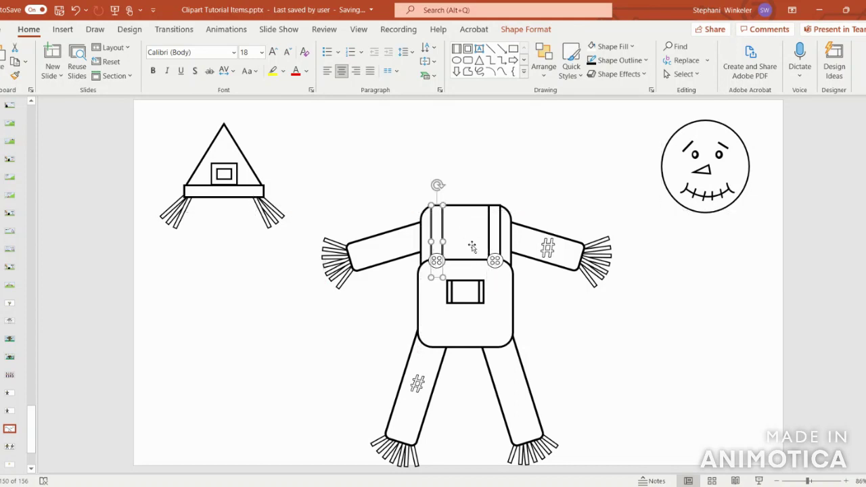
# Group the shirt, straps, buttons, pocket patch, overalls body, both arms, sleeve "#" and straw hands into one torso piece
pyautogui.click(467, 233)
pyautogui.keyDown('shift'); pyautogui.click(442, 237); pyautogui.keyUp('shift')
pyautogui.keyDown('shift'); pyautogui.click(489, 230); pyautogui.keyUp('shift')
pyautogui.keyDown('shift'); pyautogui.click(497, 264); pyautogui.keyUp('shift')
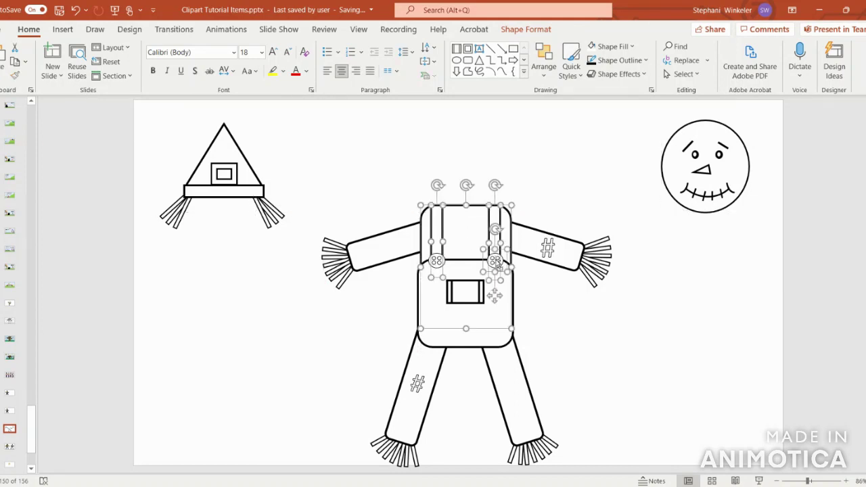
pyautogui.keyDown('shift'); pyautogui.click(438, 263); pyautogui.keyUp('shift')
pyautogui.keyDown('shift'); pyautogui.click(465, 303); pyautogui.keyUp('shift')
pyautogui.keyDown('shift'); pyautogui.click(467, 345); pyautogui.keyUp('shift')
pyautogui.keyDown('shift'); pyautogui.click(369, 256); pyautogui.keyUp('shift')
pyautogui.keyDown('shift'); pyautogui.click(534, 248); pyautogui.keyUp('shift')
pyautogui.keyDown('shift'); pyautogui.click(549, 247); pyautogui.keyUp('shift')
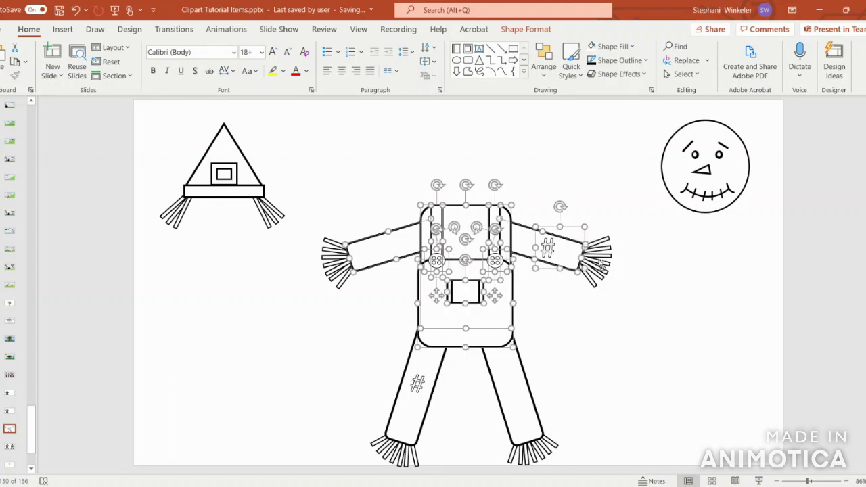
pyautogui.keyDown('shift'); pyautogui.click(601, 264); pyautogui.keyUp('shift')
pyautogui.keyDown('shift'); pyautogui.click(336, 267); pyautogui.keyUp('shift')
pyautogui.rightClick(336, 268)
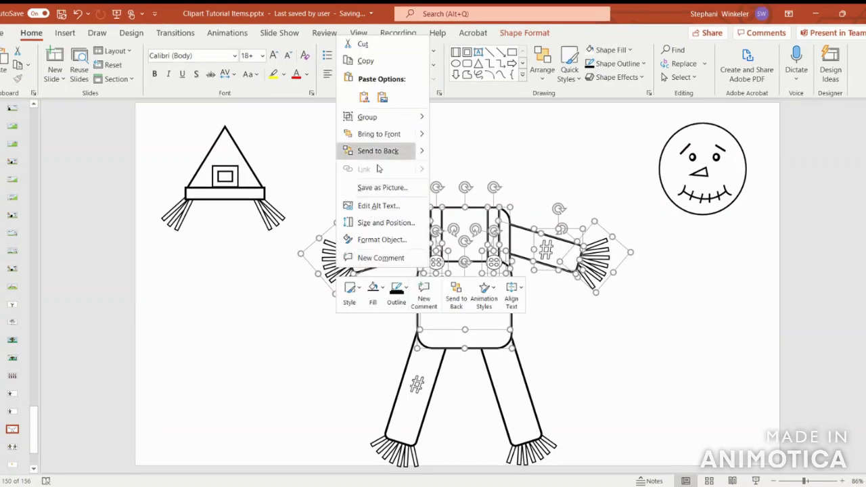
pyautogui.moveTo(368, 115)
pyautogui.click(460, 117)
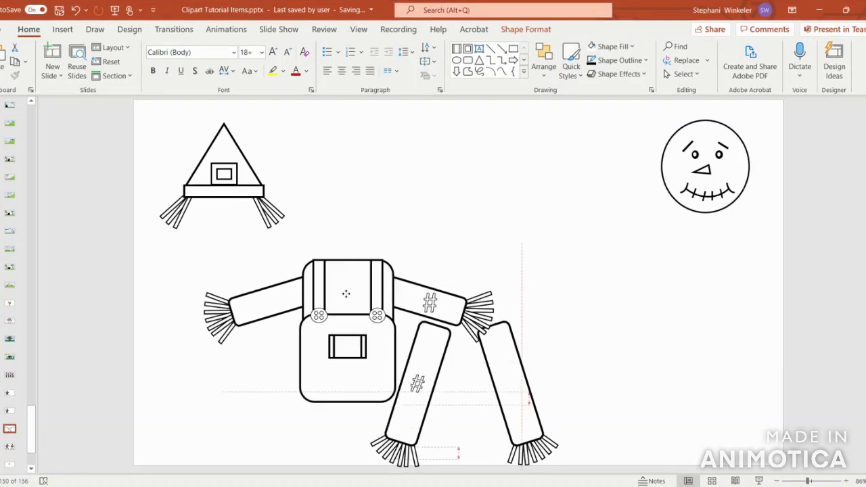